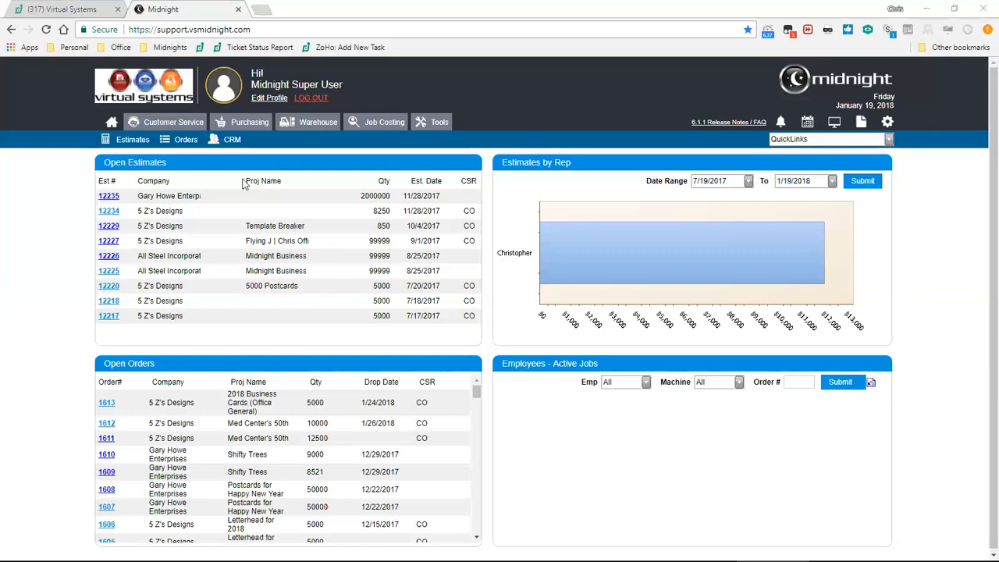
Open the topmost estimate in the Open Estimates list and look through its status and disposition choices
left_click(107, 198)
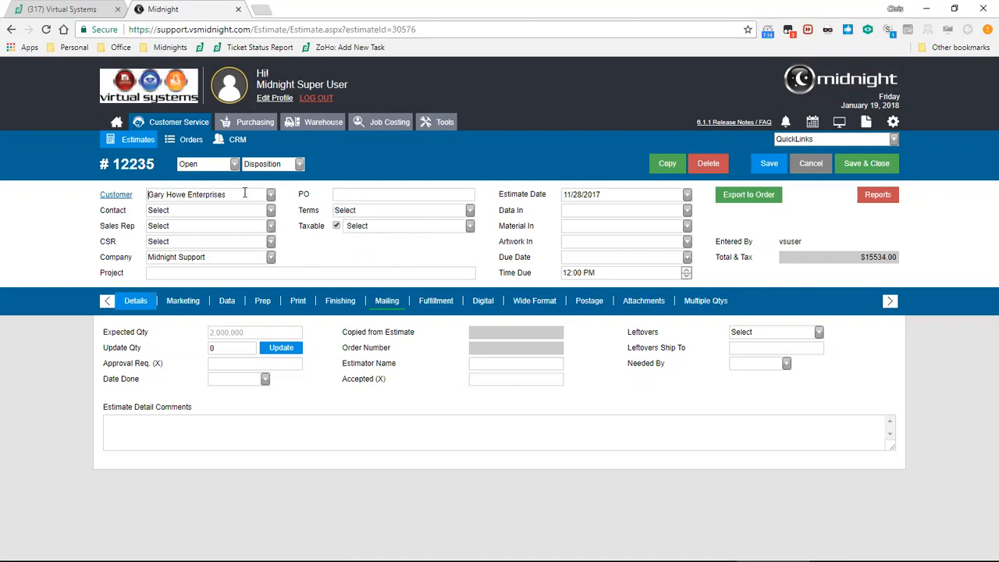
left_click(235, 165)
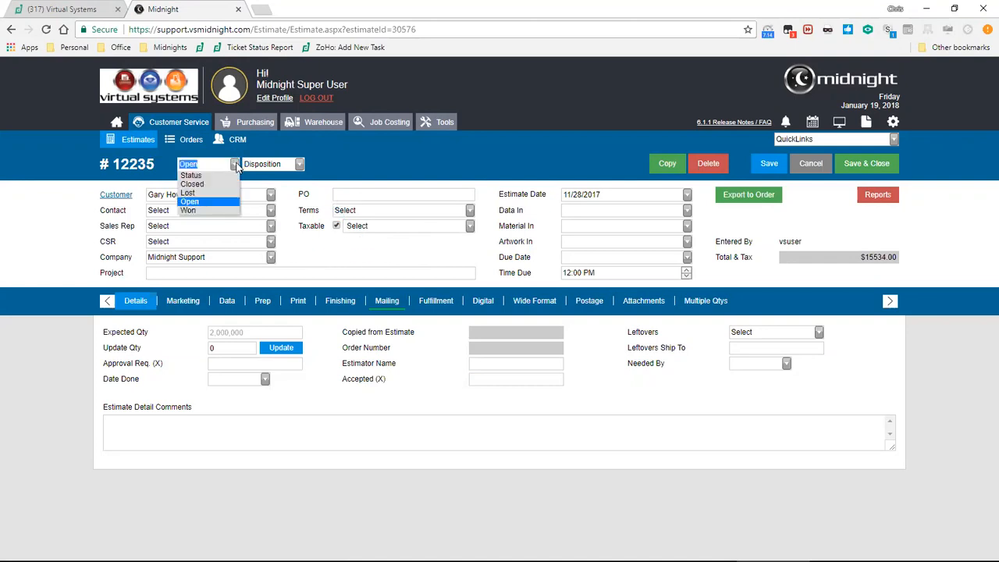
left_click(235, 165)
left_click(299, 165)
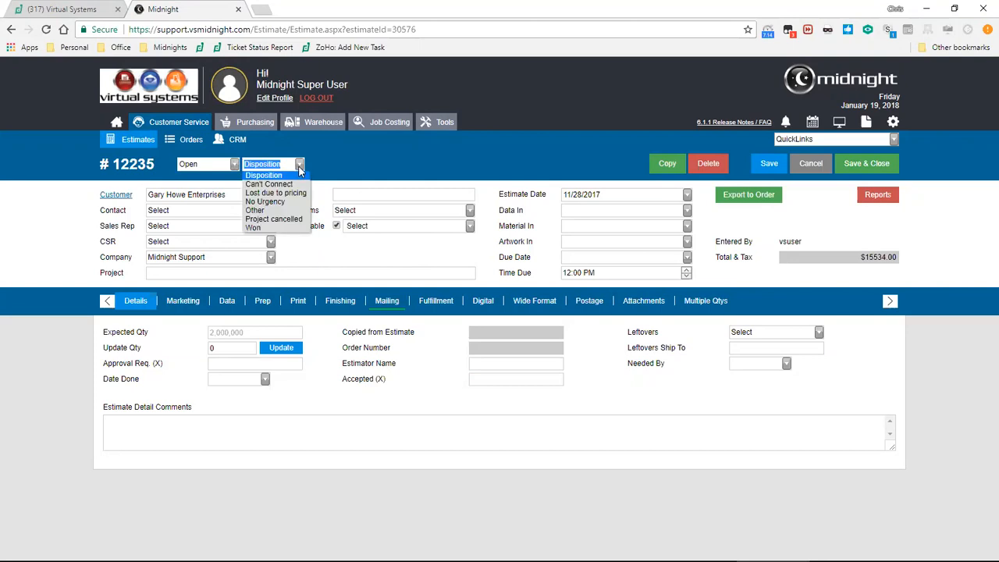
left_click(299, 167)
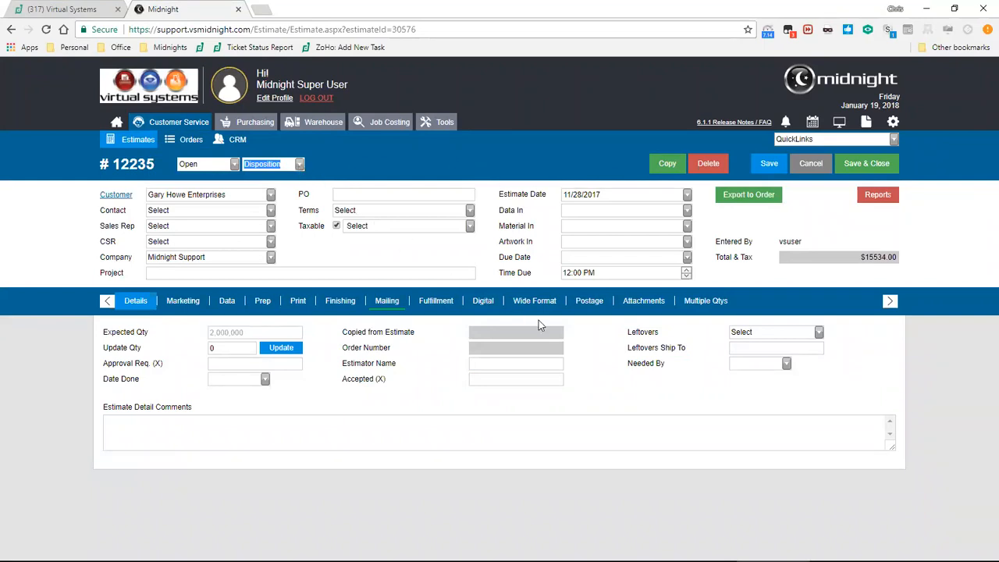
Check the document type field in the estimate's attachments and return to the estimate details
left_click(645, 304)
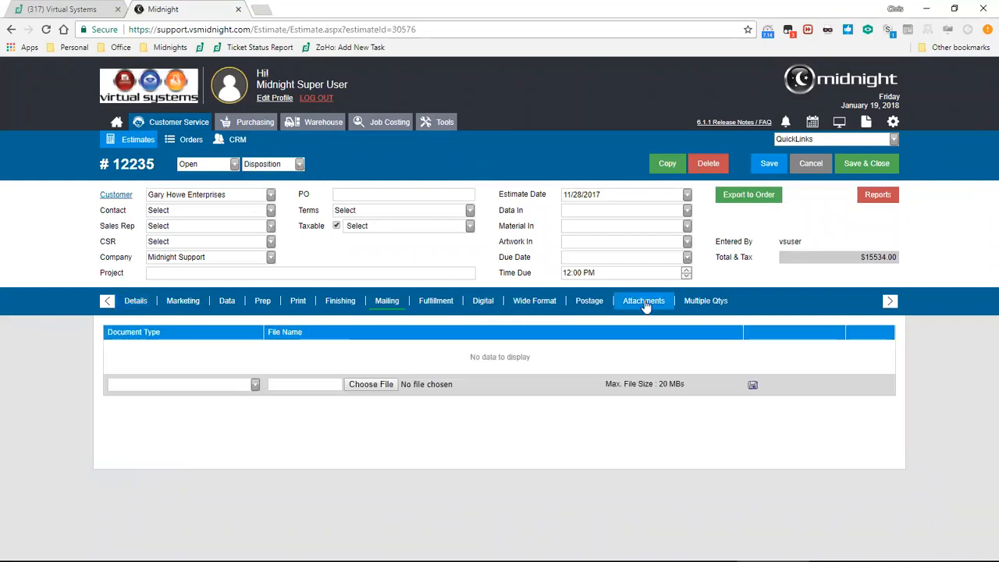
left_click(256, 385)
left_click(256, 385)
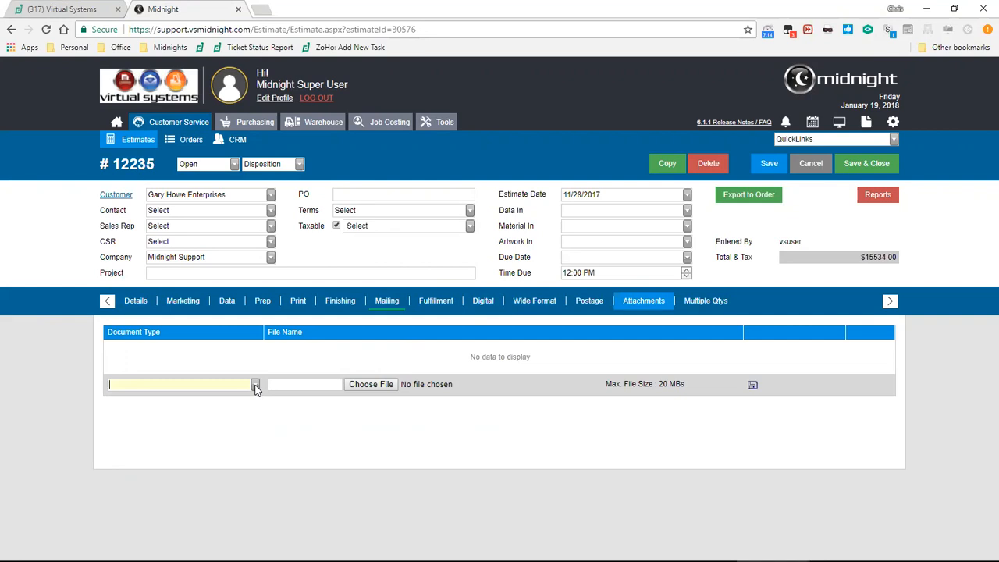
left_click(136, 302)
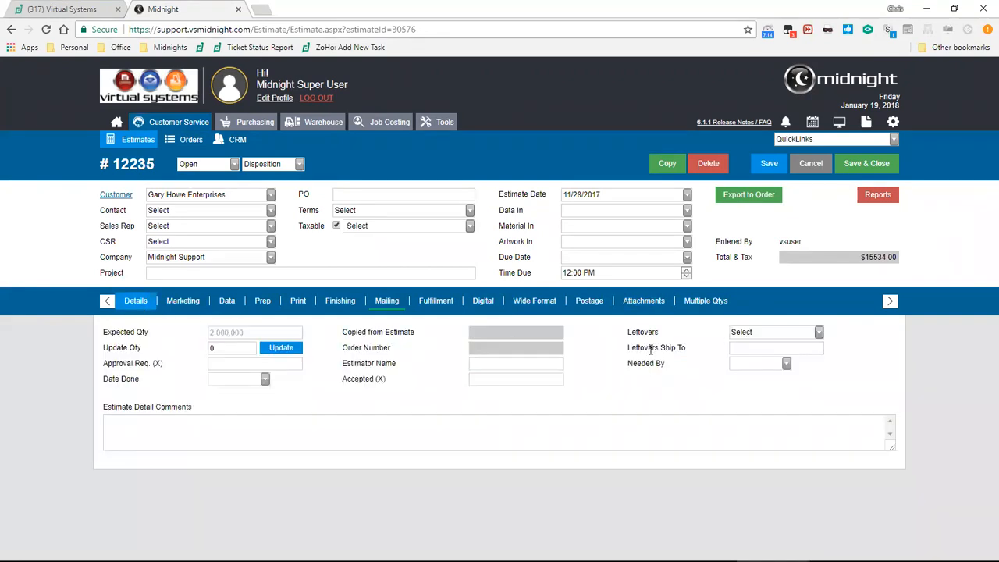
Look through the Leftovers choices and the Date Done and Needed By fields in the estimate details
left_click(820, 334)
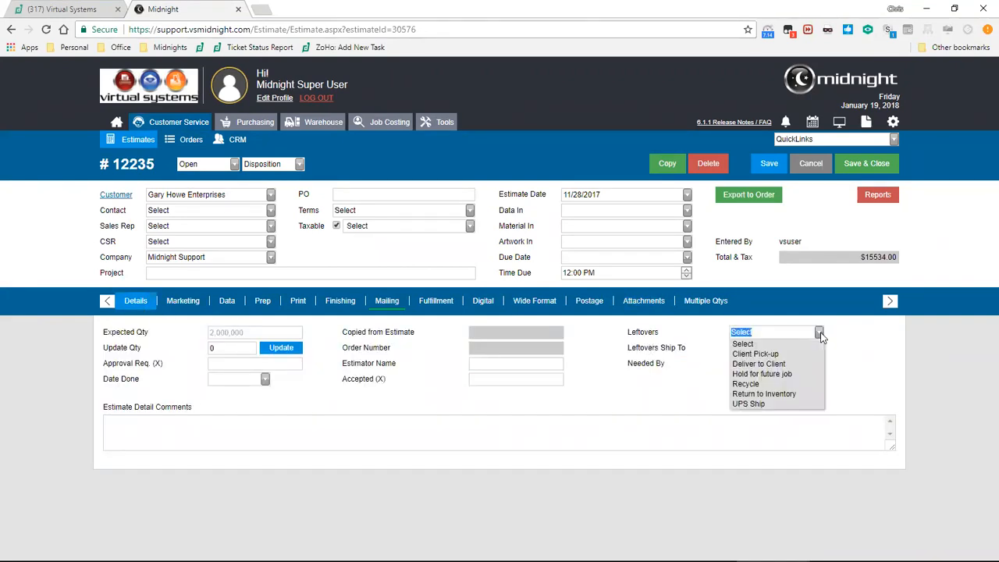
left_click(820, 334)
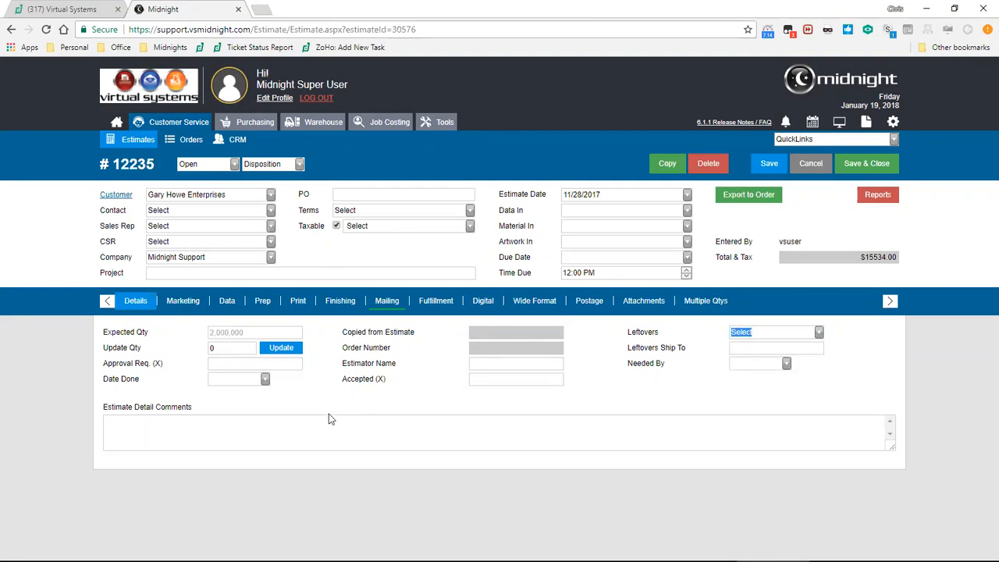
left_click(264, 380)
left_click(787, 364)
left_click(787, 364)
Open list maintenance and display the Disposition list of the Estimate/Order group
left_click(894, 123)
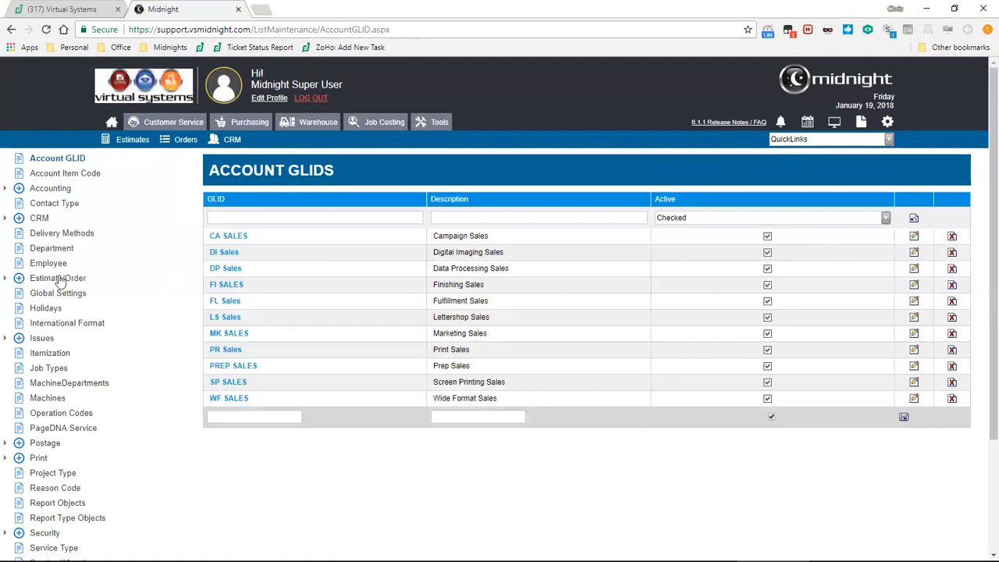
left_click(6, 278)
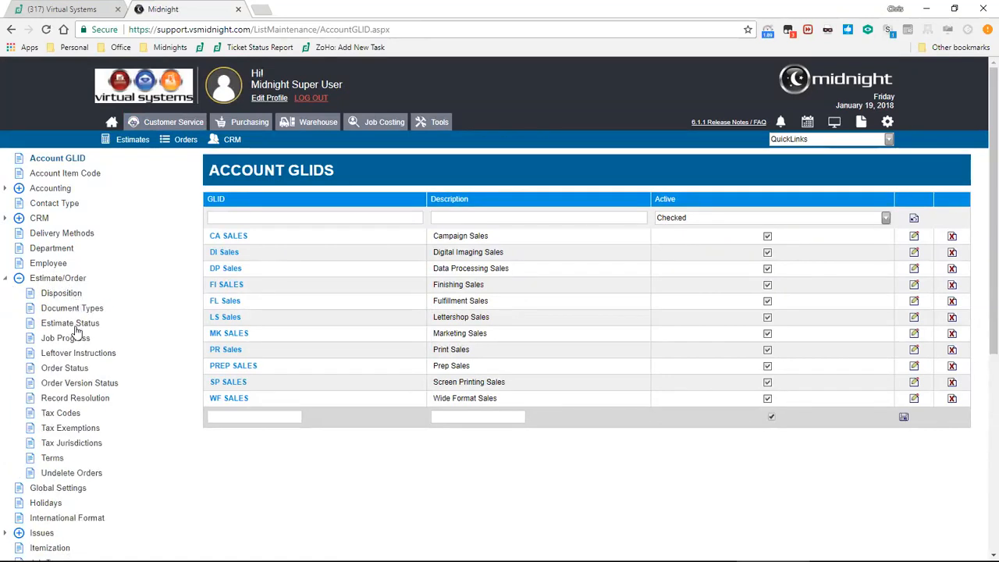
left_click(67, 295)
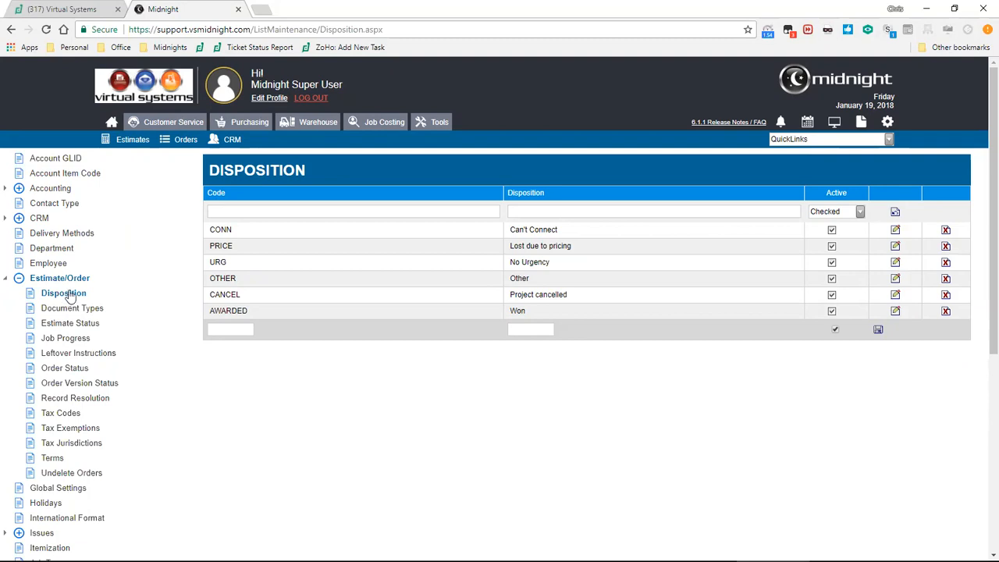
Add a document type named Sample to the Document Types list and save it
left_click(87, 311)
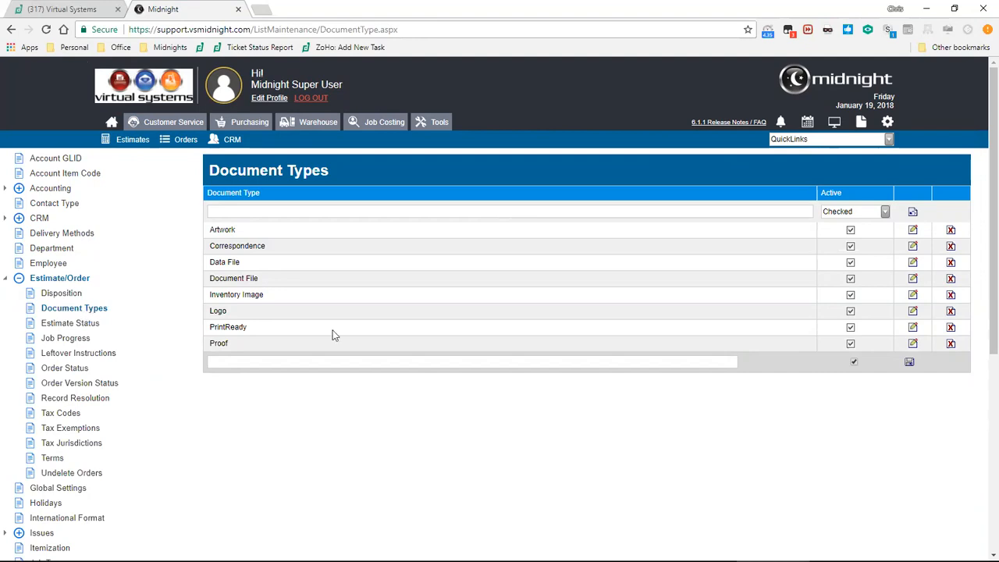
double_click(219, 312)
left_click_drag(239, 346, 199, 347)
left_click(229, 340)
left_click(269, 361)
type("Sample")
left_click(909, 363)
left_click(909, 365)
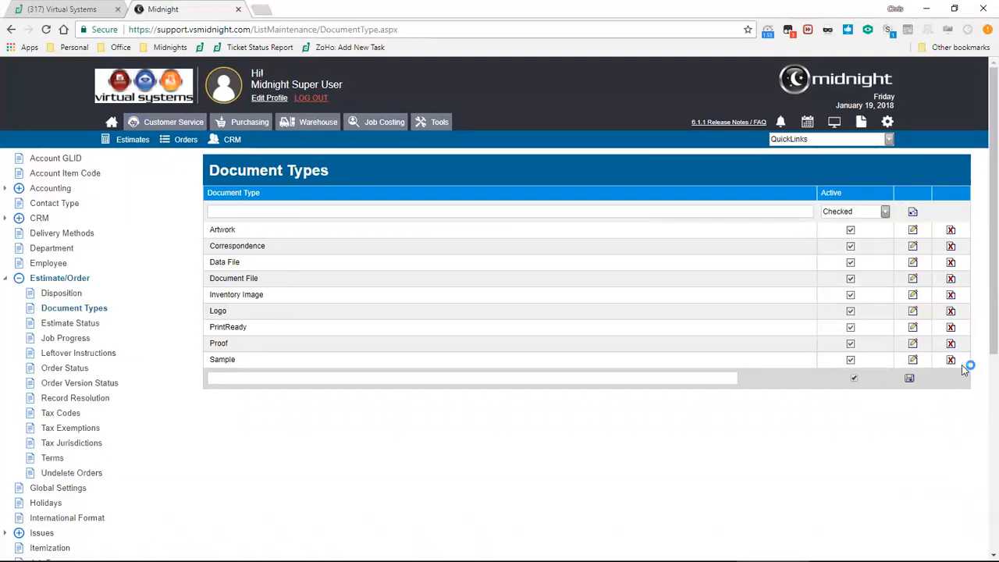
Set the Sample document type to inactive, save it, and filter the list by Active = Unchecked
left_click(850, 361)
left_click(913, 359)
left_click(854, 360)
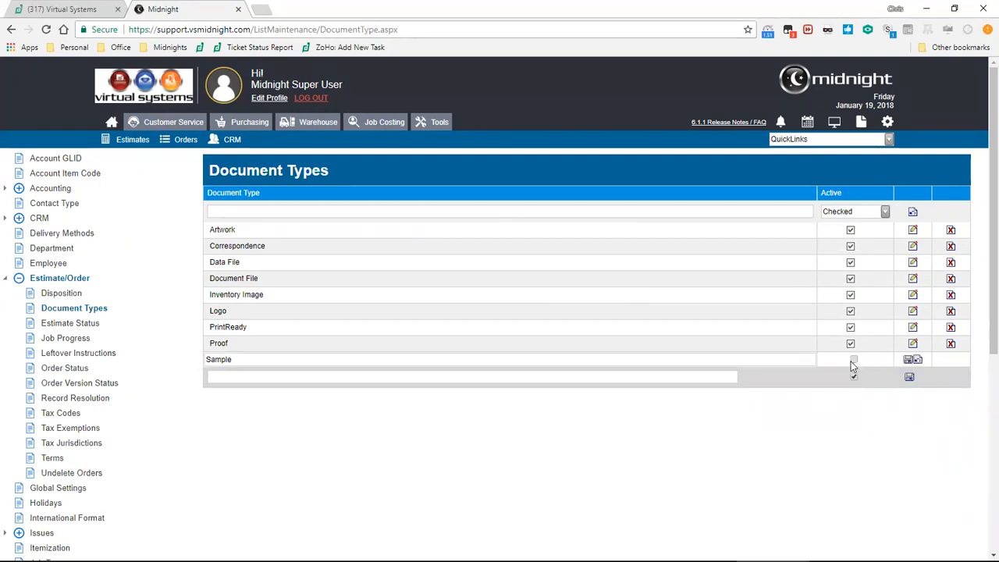
left_click(909, 360)
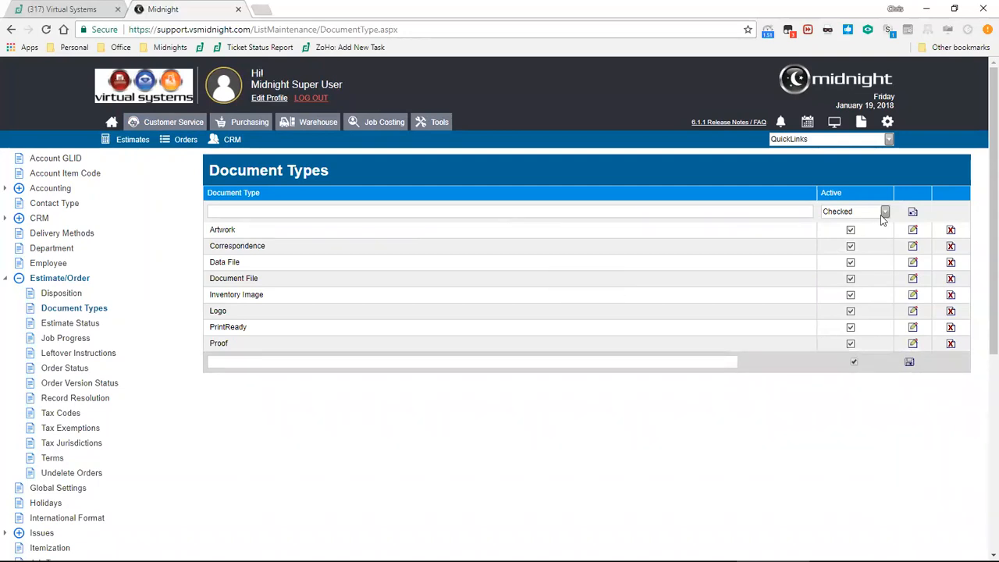
left_click(883, 212)
left_click(843, 239)
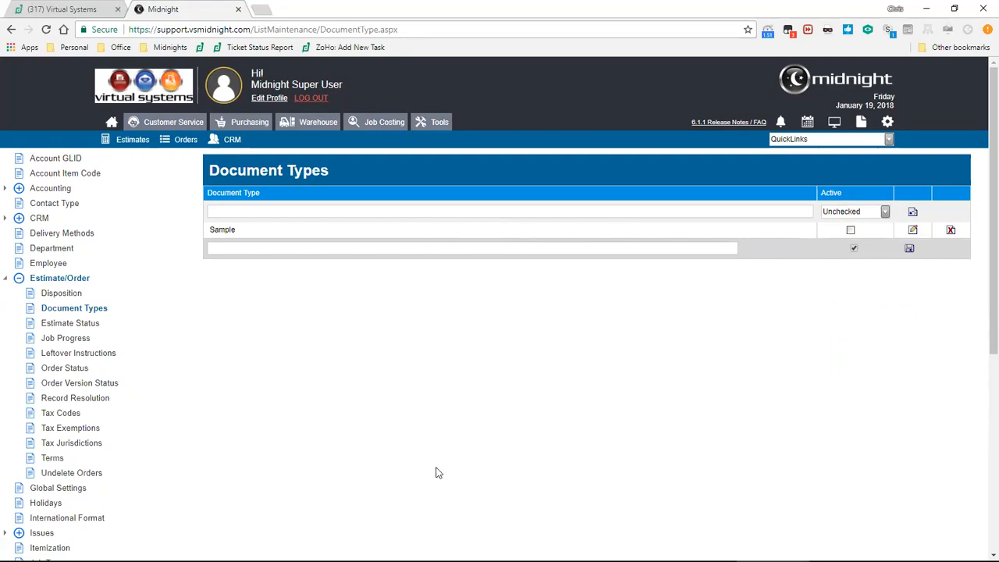
Review the Estimate Status list and the Leftover Instructions list
left_click(85, 324)
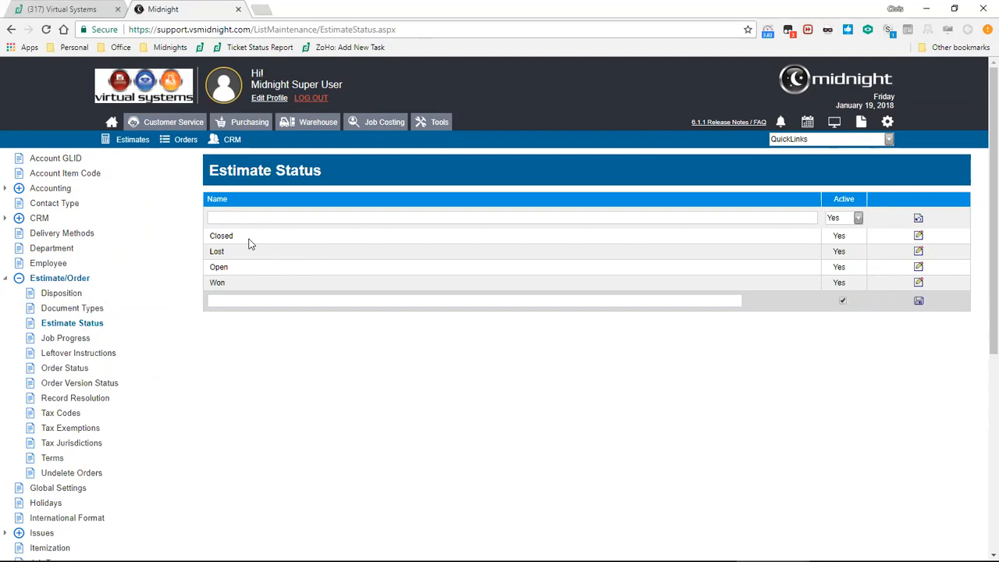
left_click(81, 355)
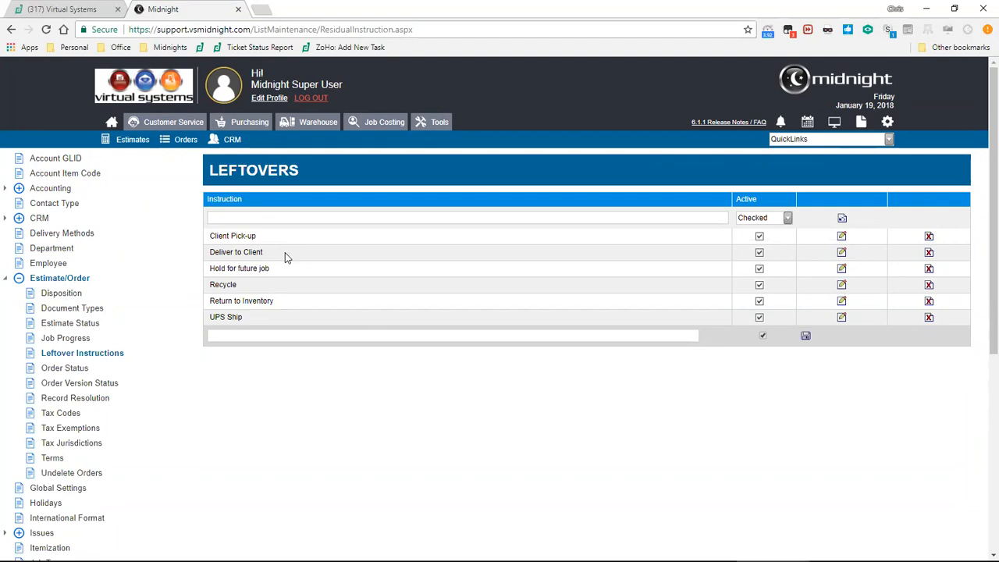
left_click(547, 337)
Review the Tax Codes list and its entry fields for a new code's percent and inventory item
left_click(67, 413)
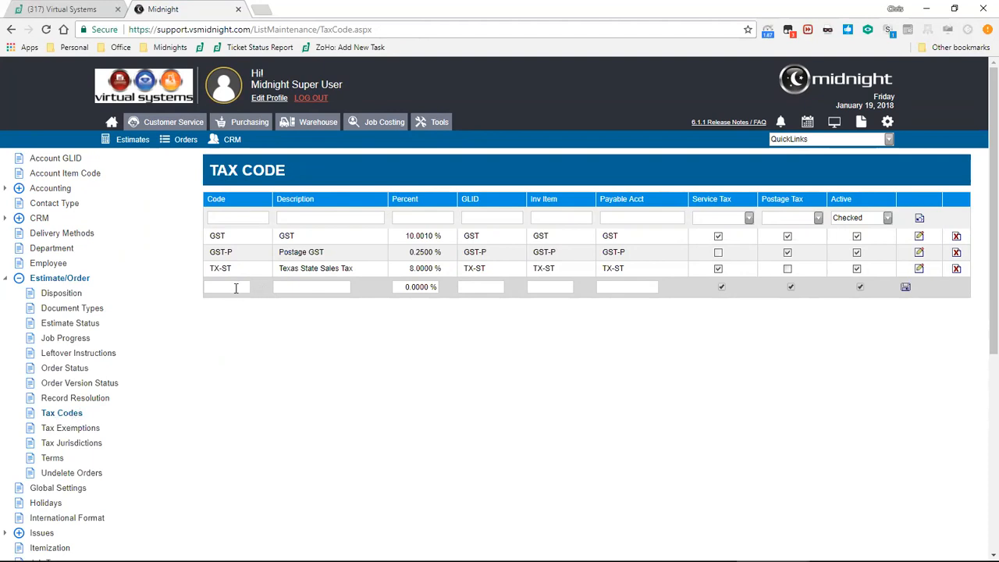
mouse_move(405, 287)
left_mouse_down()
mouse_move(431, 287)
mouse_move(401, 286)
left_mouse_up()
left_click(548, 288)
Examine the tax codes assigned to the Texas tax jurisdiction and review the payment Terms list
left_click(84, 446)
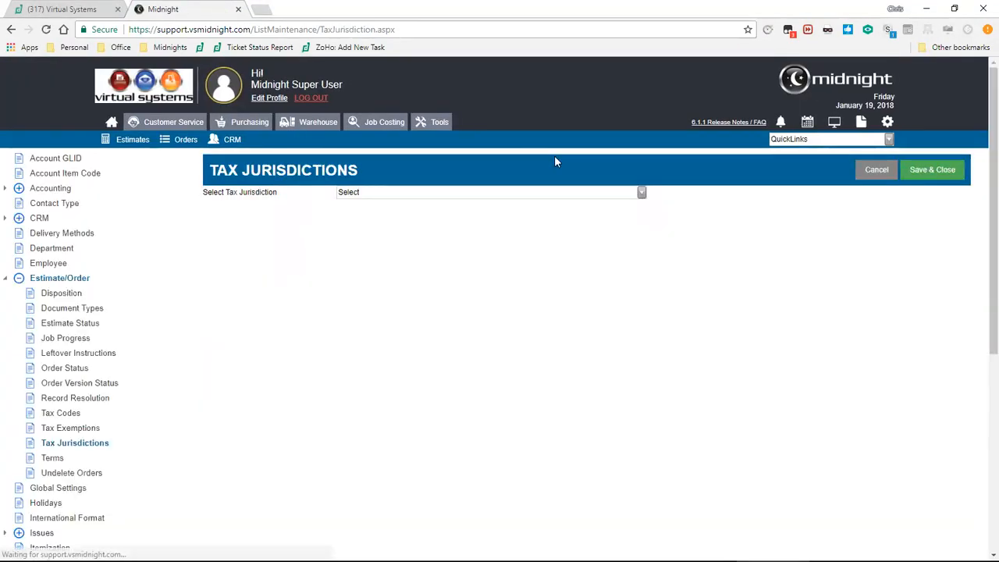
left_click(642, 192)
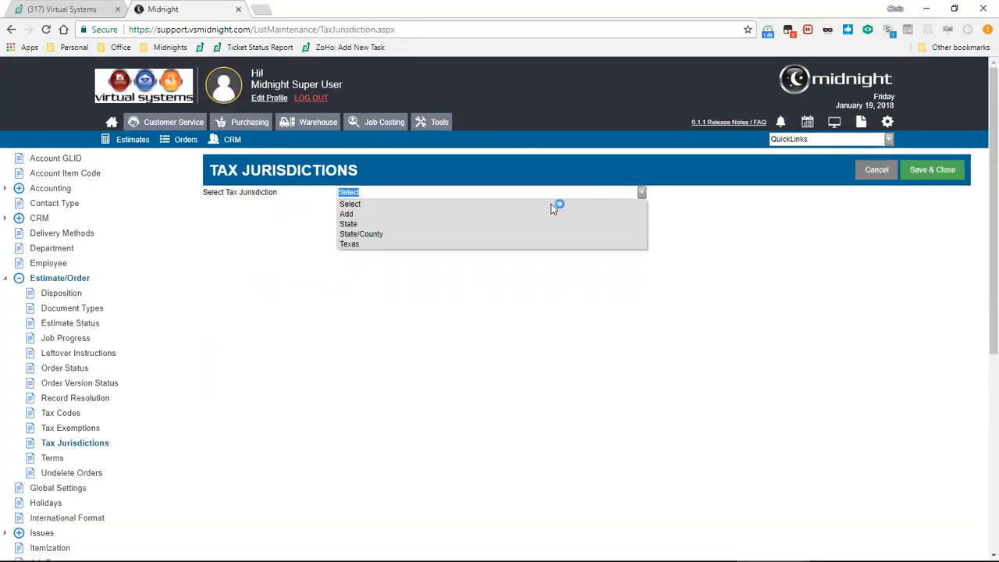
left_click(349, 245)
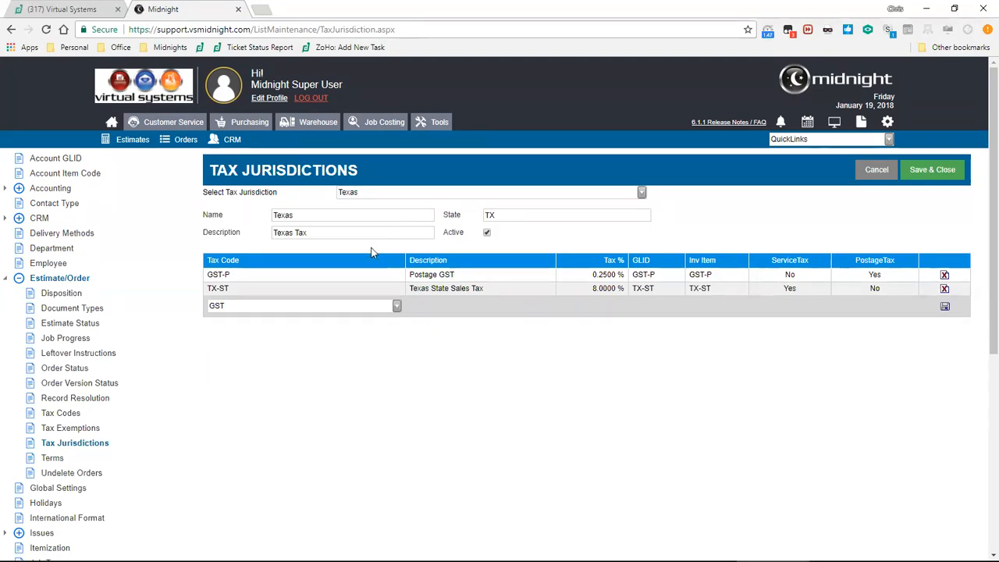
left_click_drag(613, 290, 622, 289)
left_click(597, 289)
left_click(53, 459)
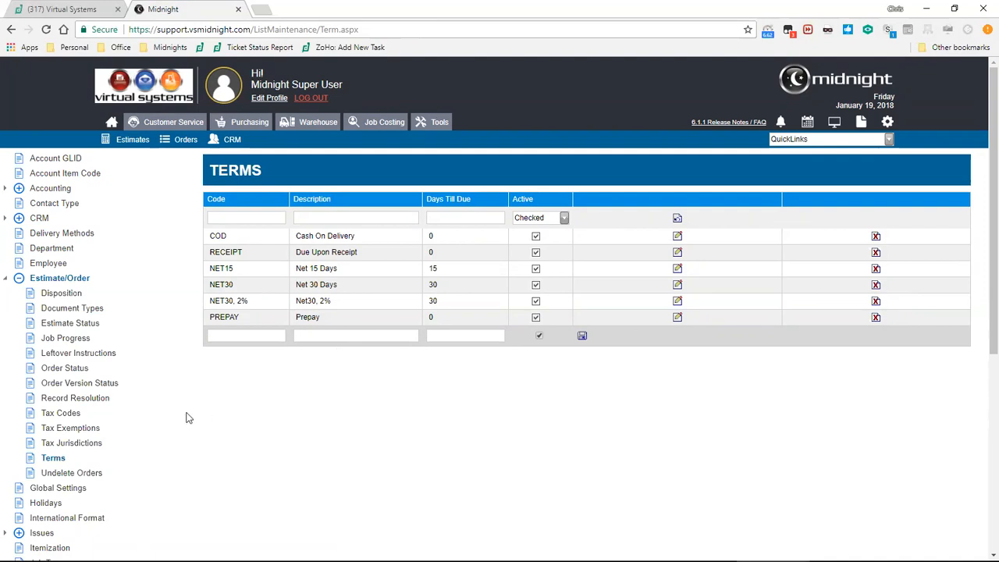
Open Global Settings and look through the company's Tax Jurisdiction choices without changing the selection
scroll(185, 414, "down", 3)
left_click(6, 154)
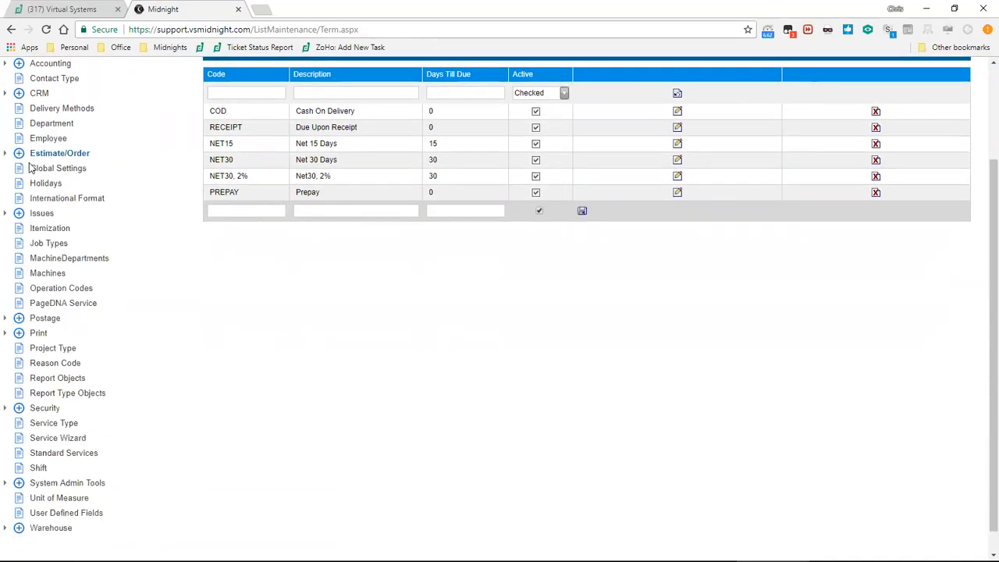
left_click(45, 172)
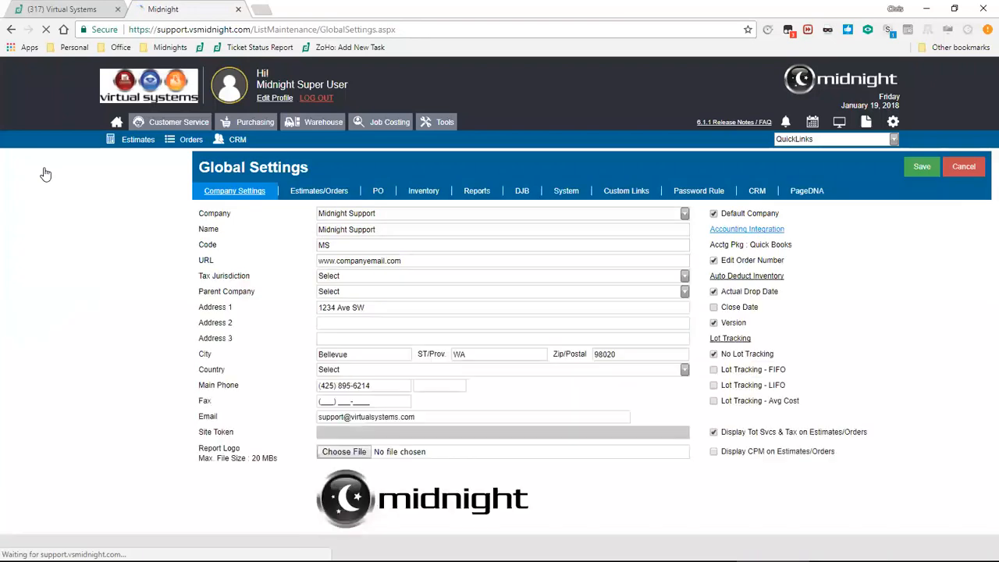
left_click(393, 276)
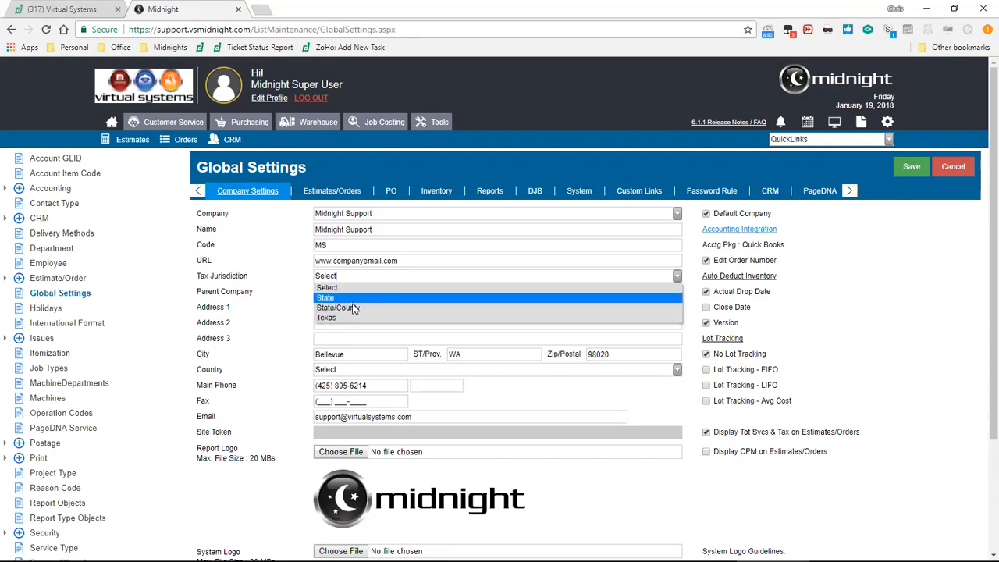
left_click(242, 275)
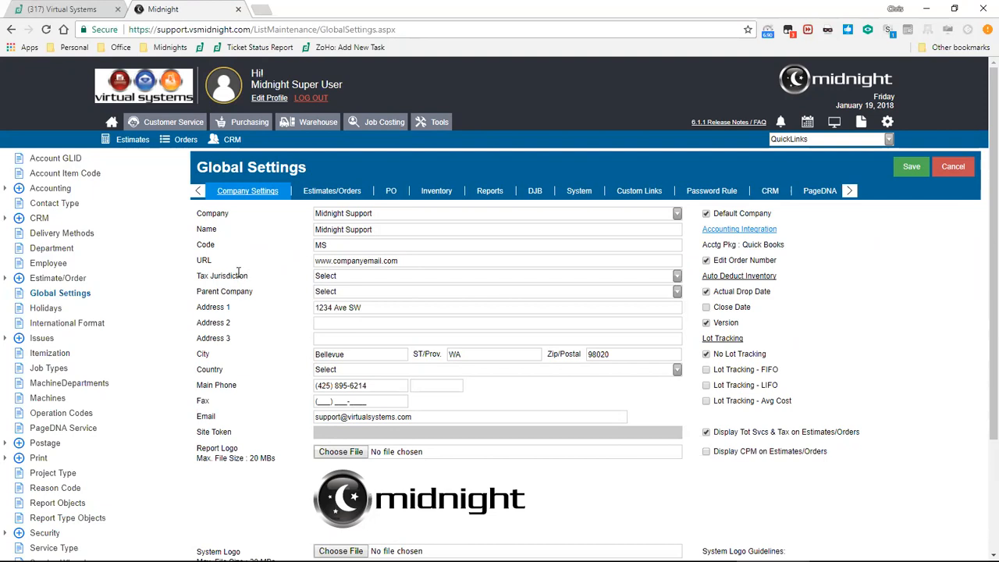
Examine the Estimates/Orders global settings for CRM auto-update on copy, customer pricing and contract pricing
left_click(334, 194)
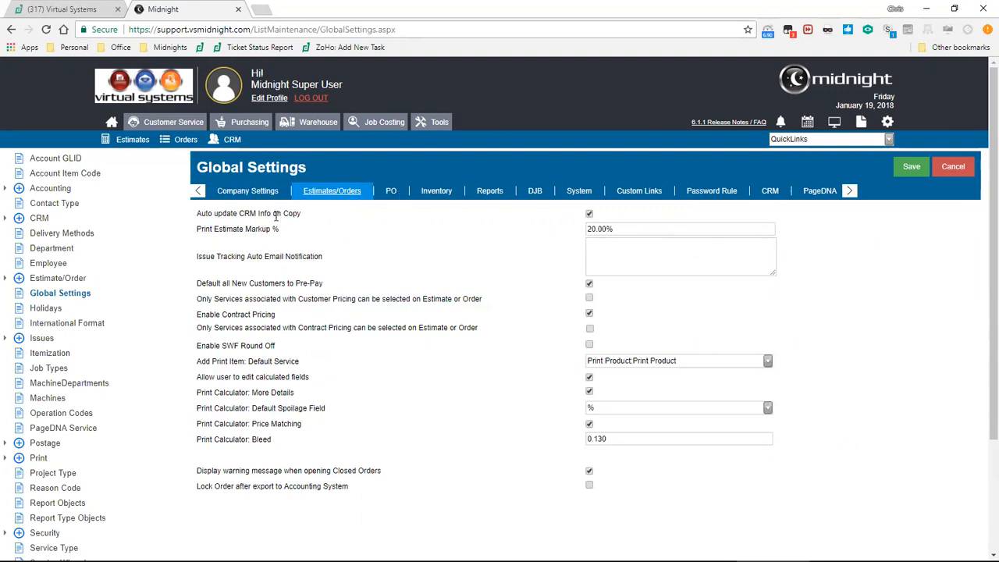
left_click_drag(198, 213, 318, 220)
left_click(317, 221)
left_click_drag(197, 299, 356, 300)
left_click_drag(197, 328, 351, 329)
left_click(351, 329)
Review the report email defaults and the System setting for the save prompt in Global Settings
left_click(494, 195)
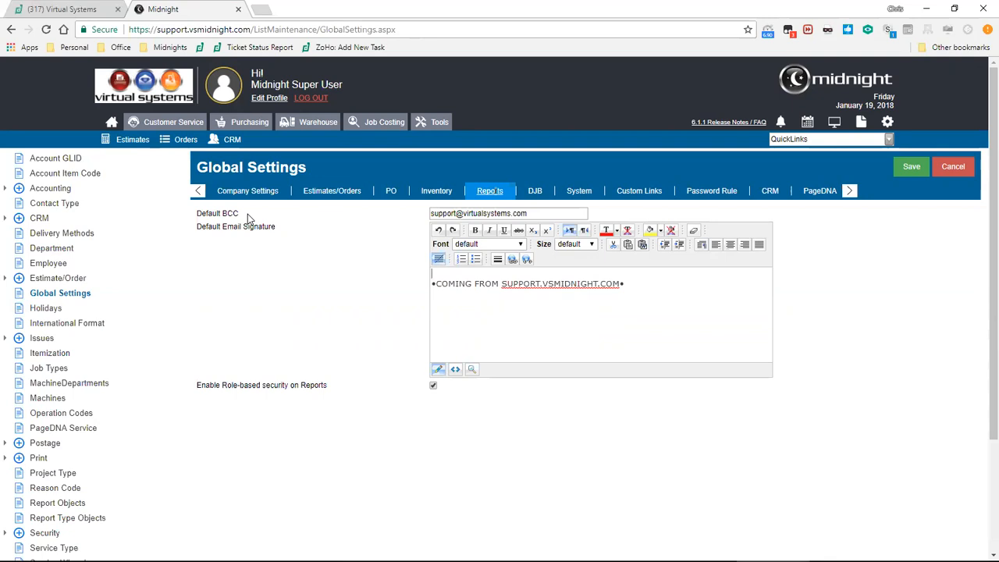
left_click(498, 275)
left_click(588, 193)
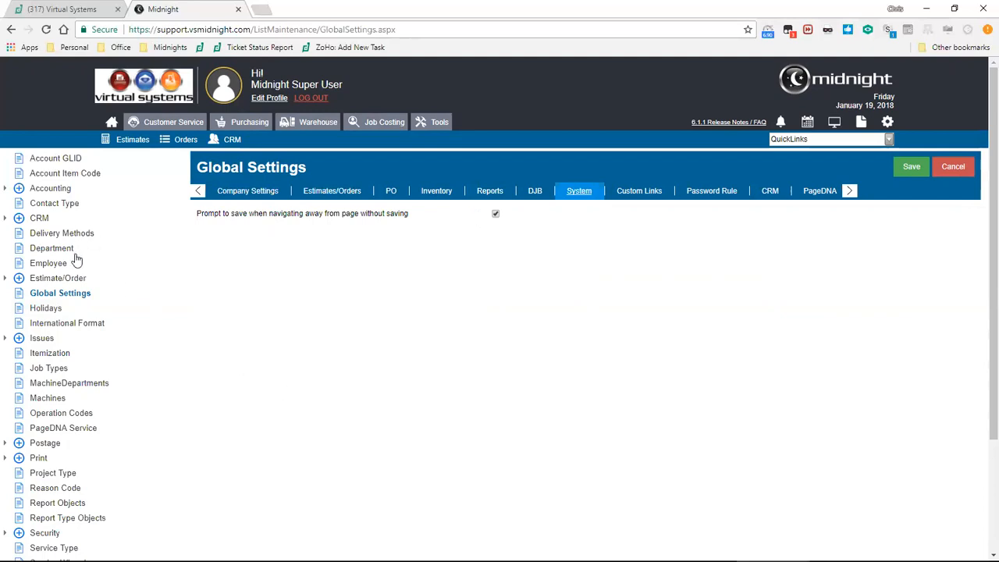
Open the Postage Est Rates list of the Postage group and look through its rates
left_click(6, 444)
scroll(49, 336, "down", 2)
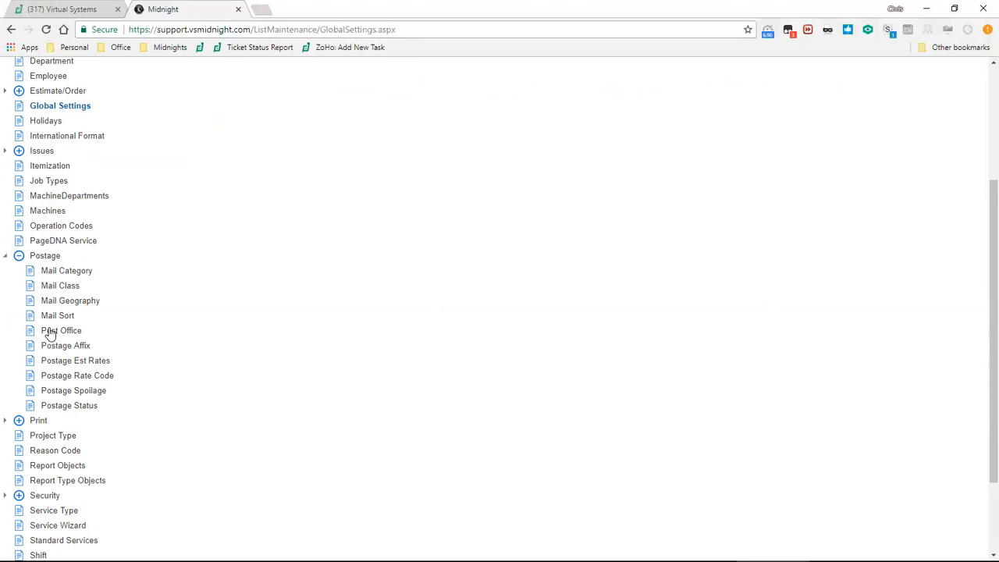
left_click(102, 361)
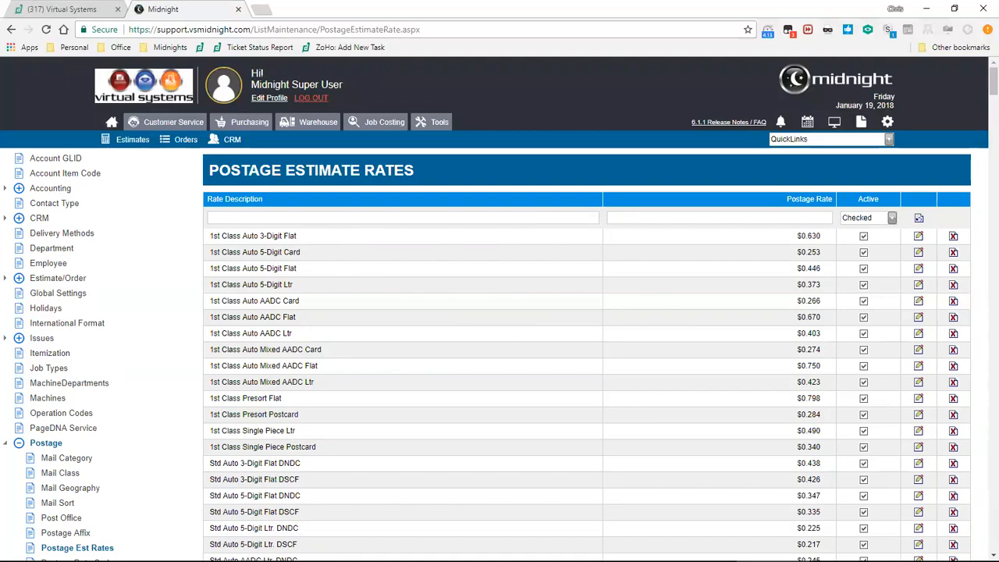
left_click_drag(993, 81, 994, 263)
left_click_drag(214, 215, 210, 213)
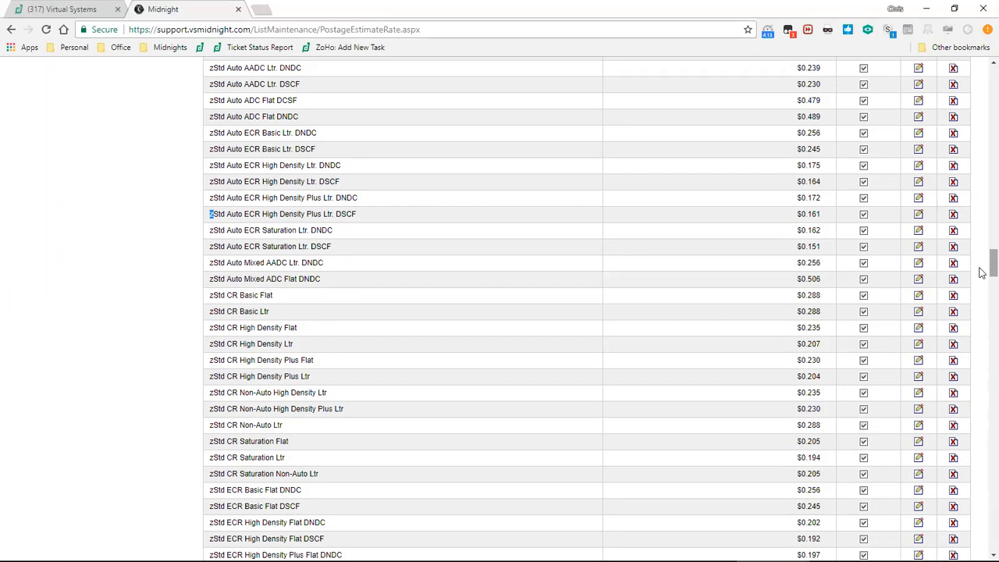
left_click_drag(981, 271, 981, 78)
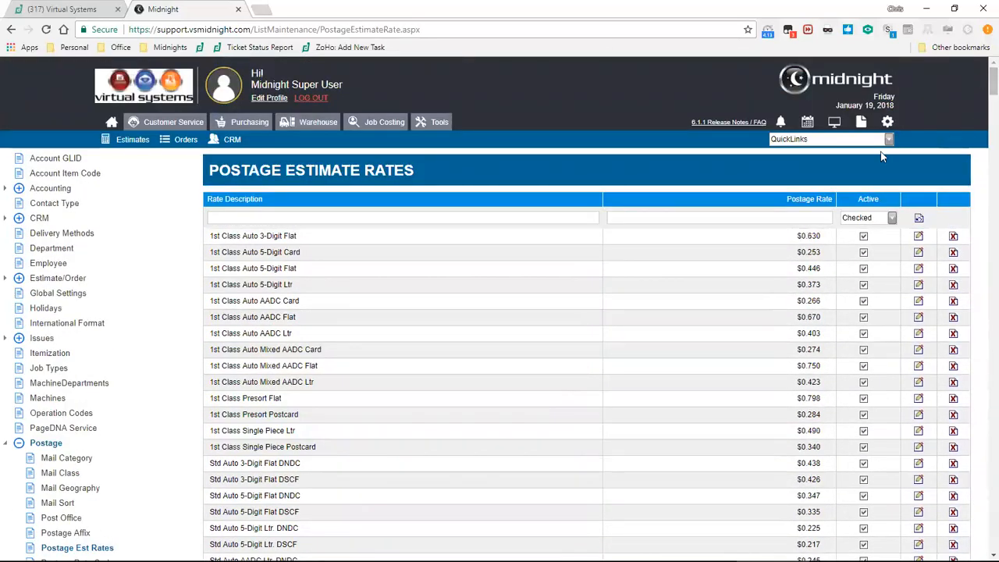
Open the User Defined Fields list and show the fields of the Estimate module
scroll(133, 305, "down", 1)
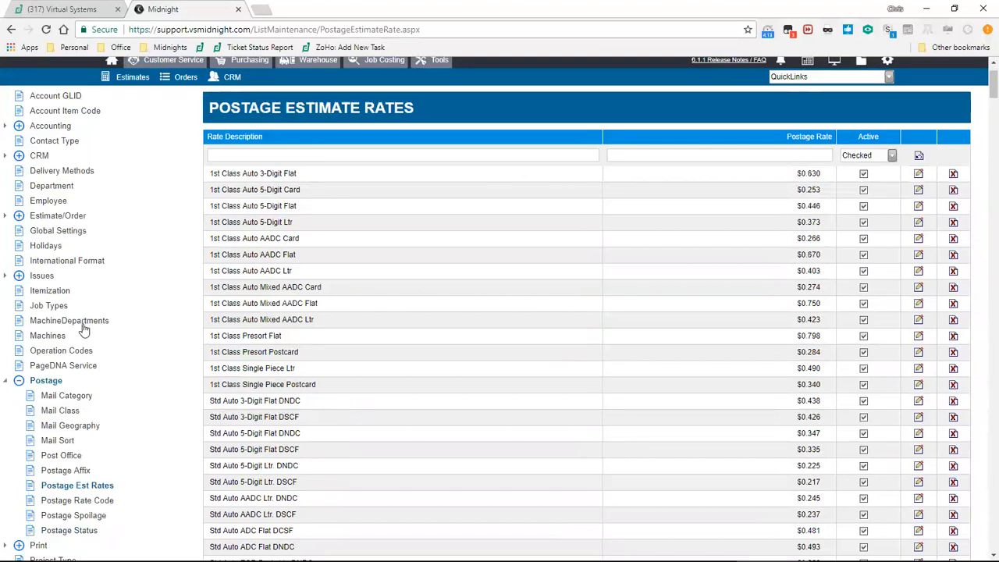
scroll(128, 511, "down", 4)
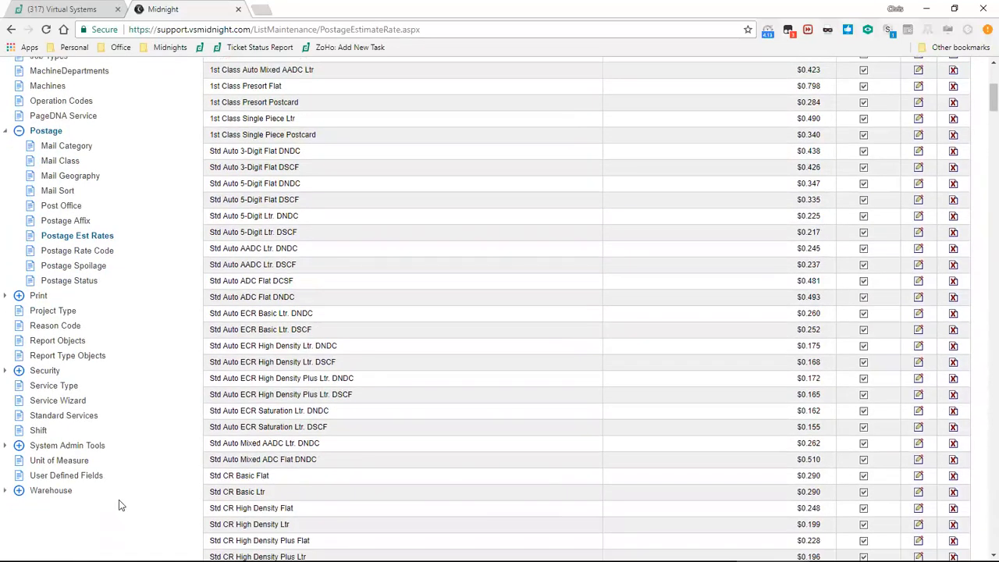
left_click(78, 475)
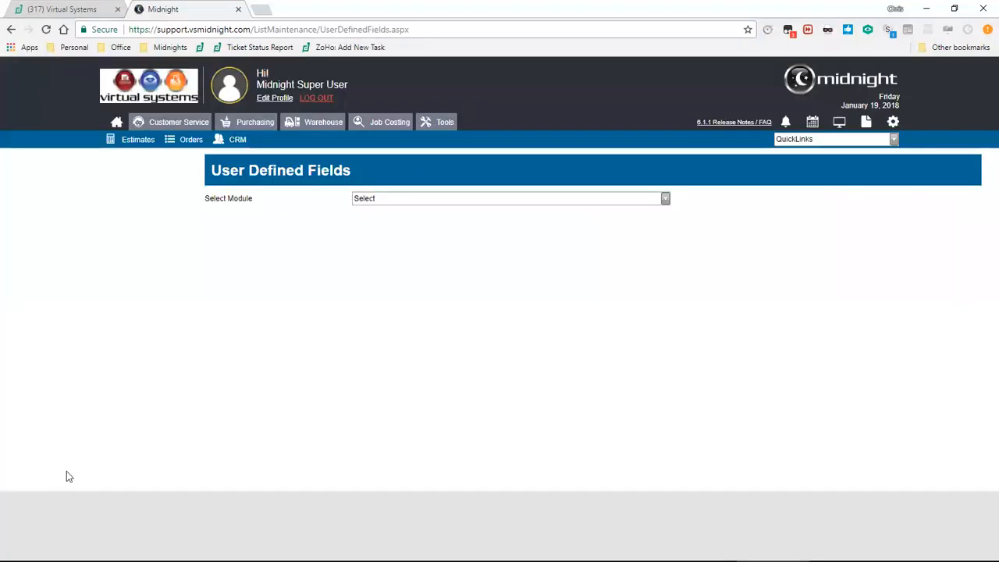
left_click(374, 200)
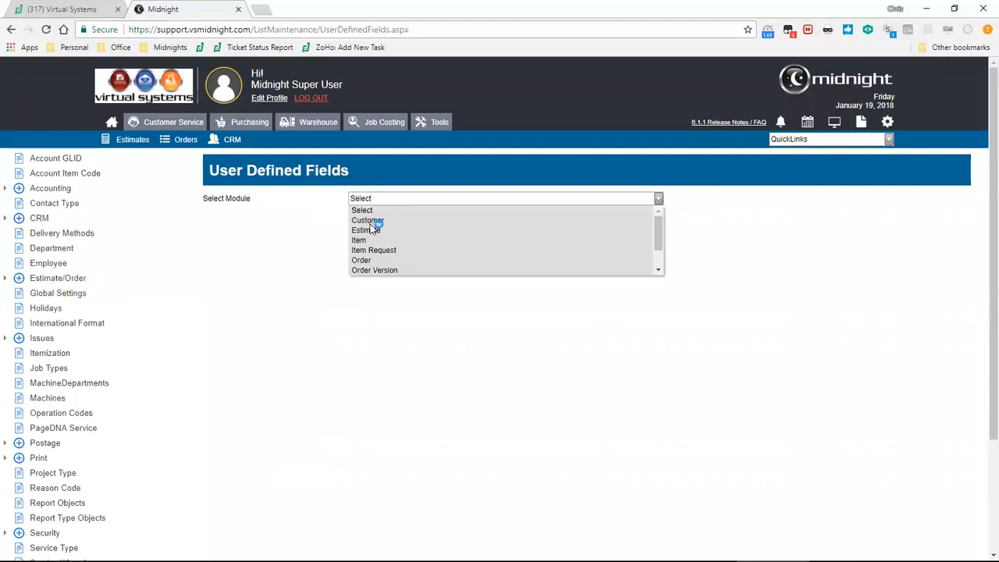
left_click(369, 229)
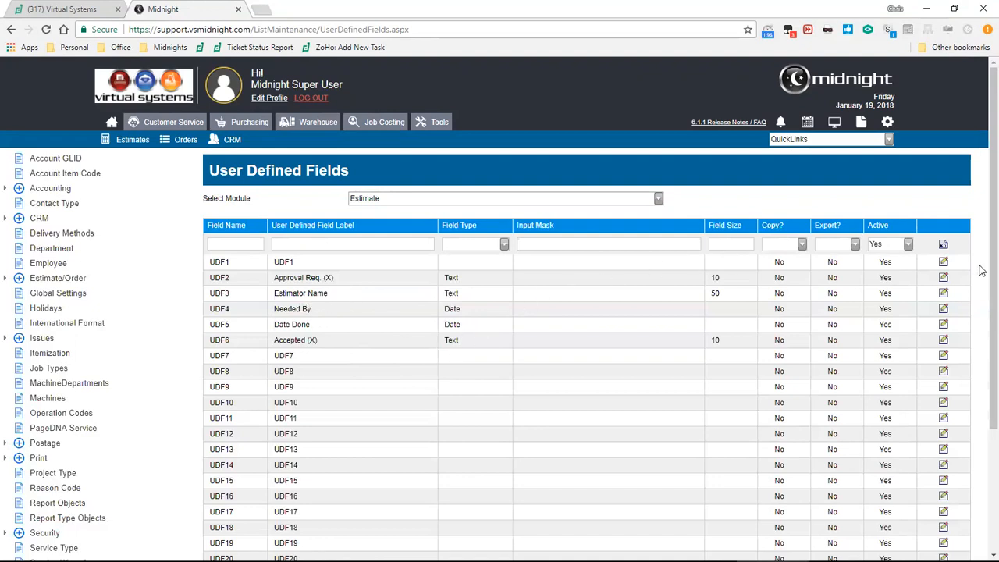
left_click(943, 263)
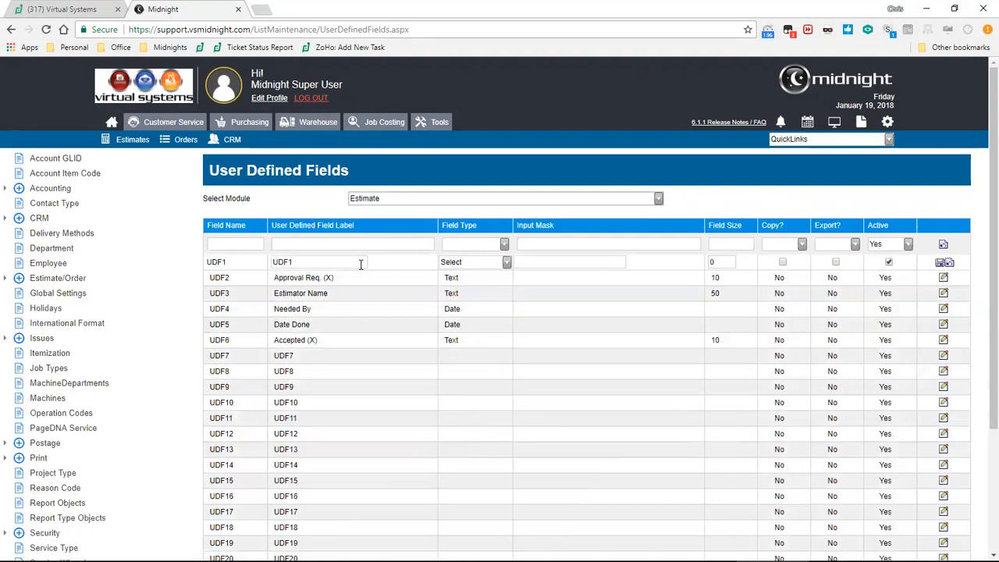
left_click_drag(345, 265, 241, 270)
left_click(505, 262)
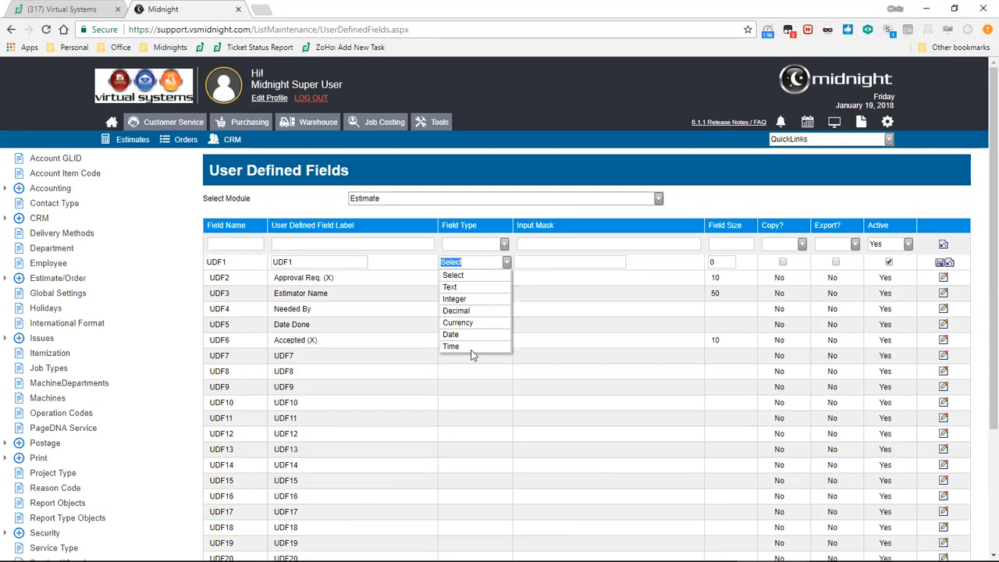
left_click(508, 263)
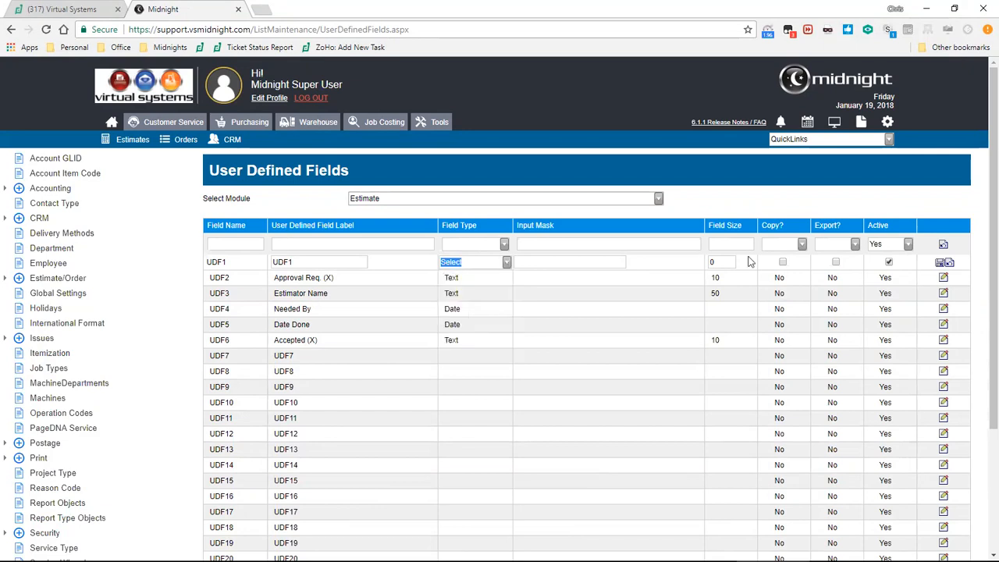
left_click(724, 262)
type("10")
left_click(782, 263)
left_click(783, 262)
left_click(399, 199)
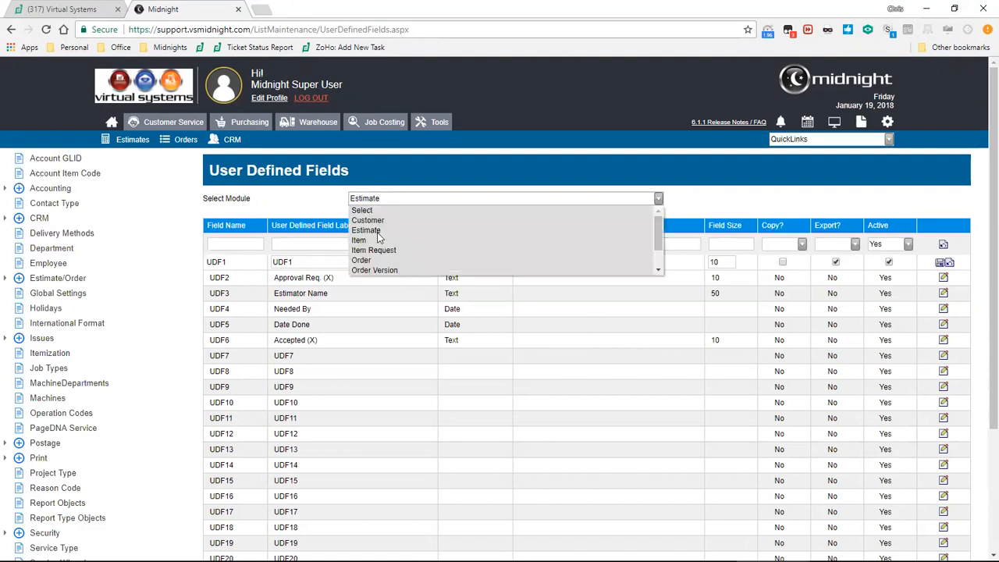
left_click(370, 197)
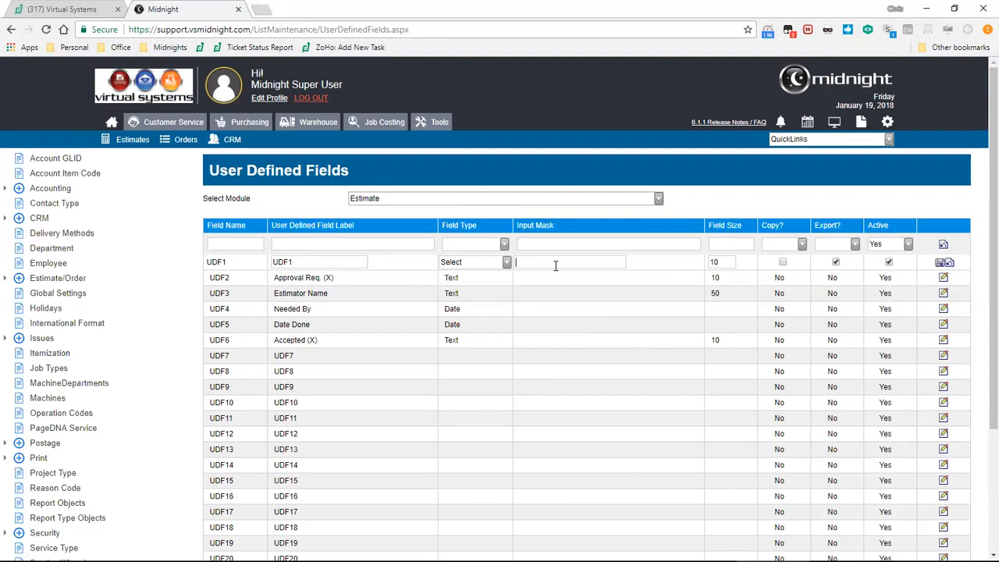
left_click(948, 264)
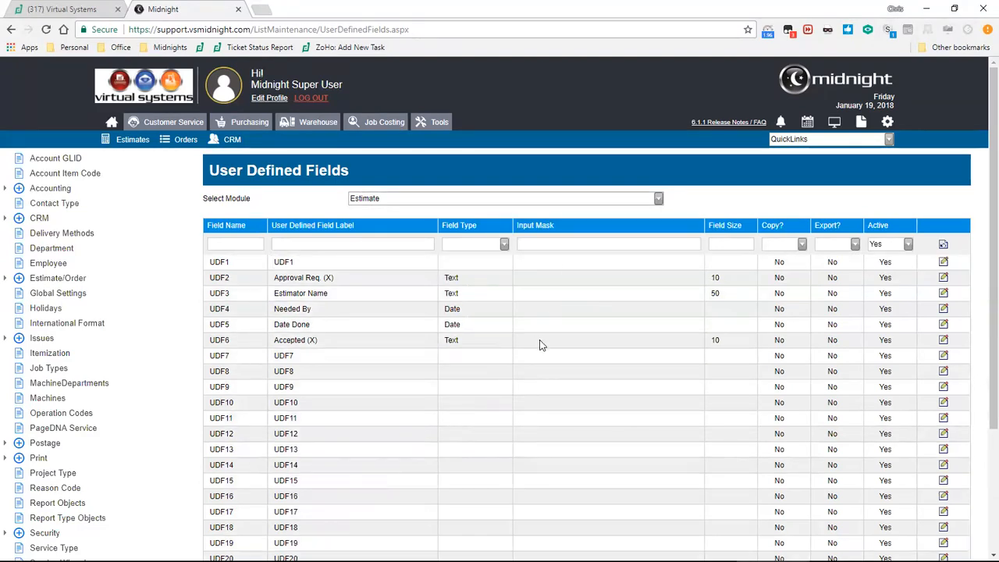
Give the Accepted (X) user defined field the input mask <Yes|No> and save the row
left_click(943, 339)
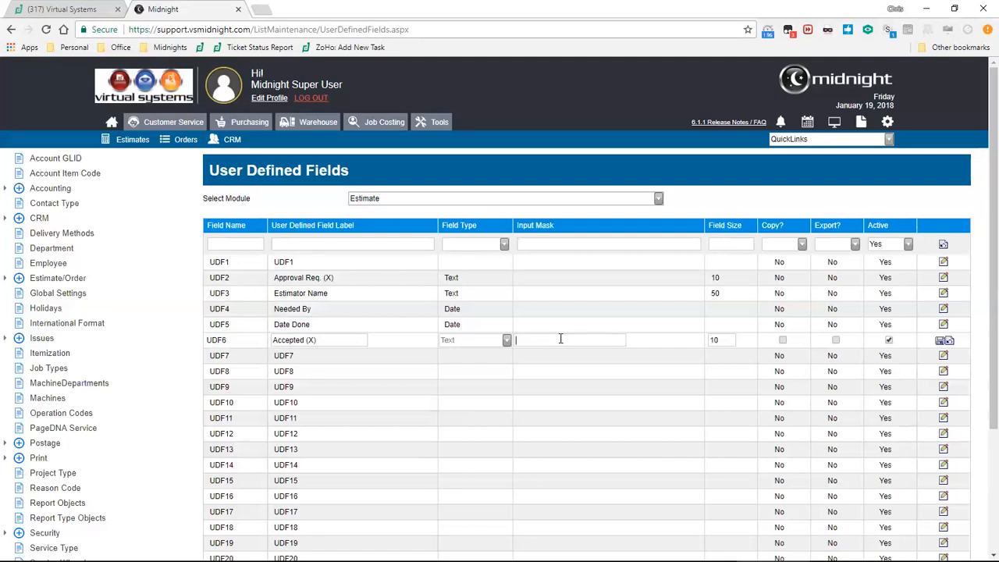
type("<>")
key("Left")
type("Yes|No")
key("shift+Left")
key("shift+Left")
key("shift+Left")
left_click(941, 342)
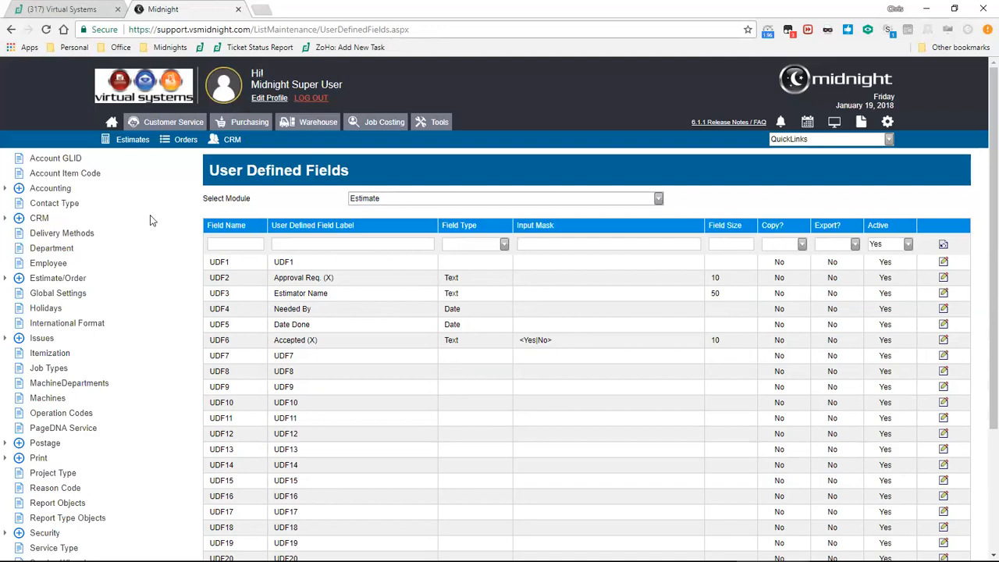
Open the Extended Search for estimates and examine the calendars for the due date criterion and the estimate date filter
left_click(141, 145)
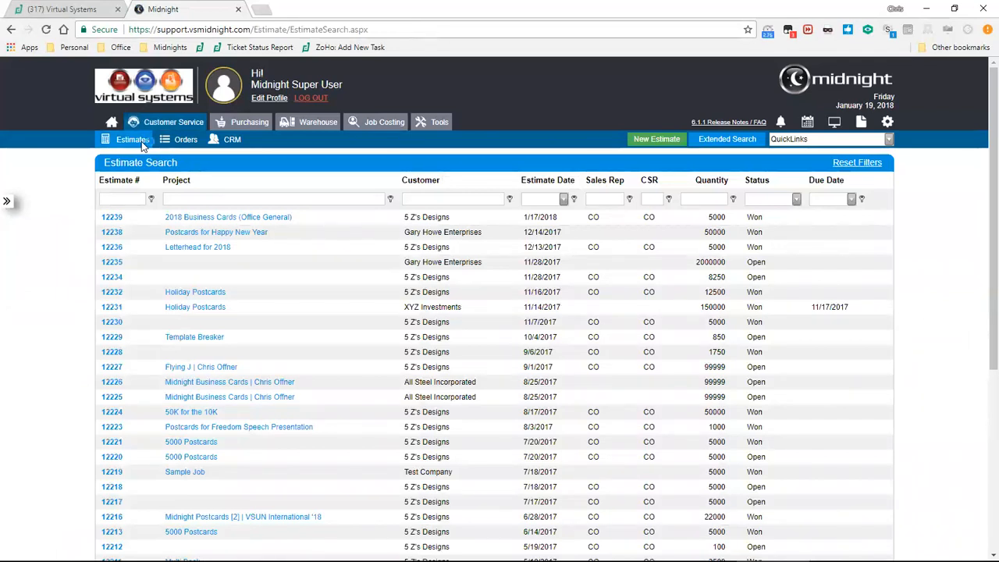
left_click(726, 140)
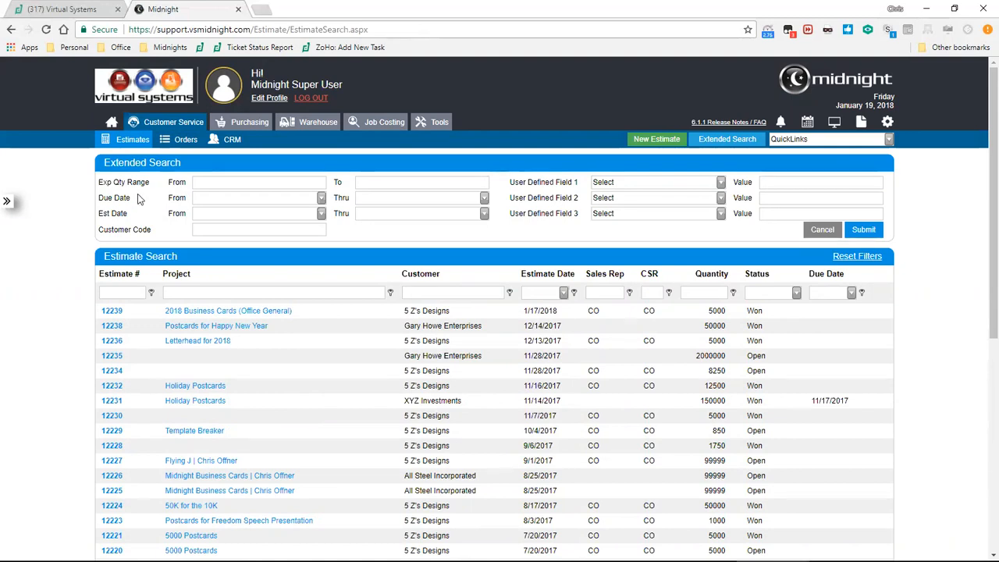
left_click_drag(131, 214, 99, 216)
left_click(116, 215)
left_click(322, 199)
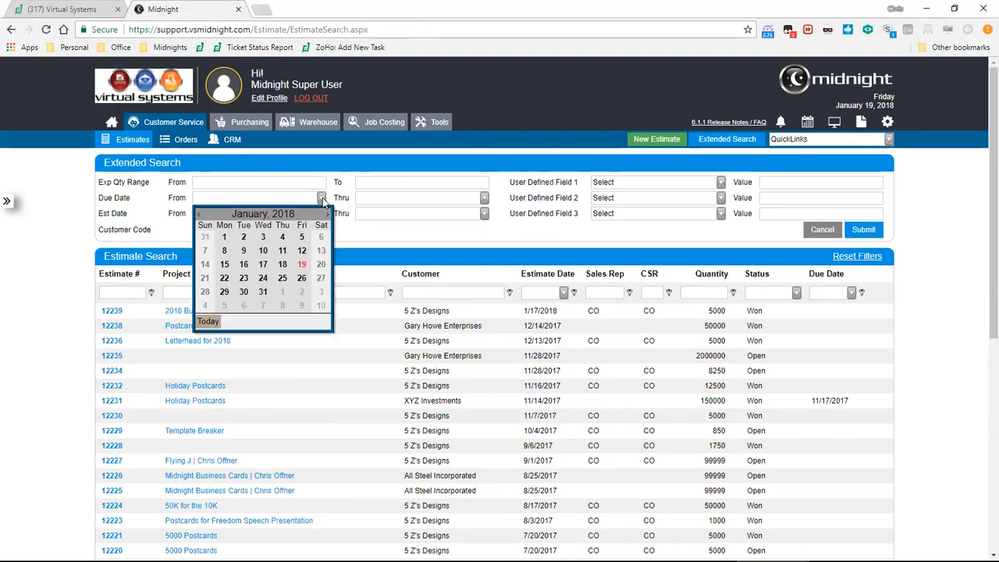
left_click(322, 200)
left_click(564, 292)
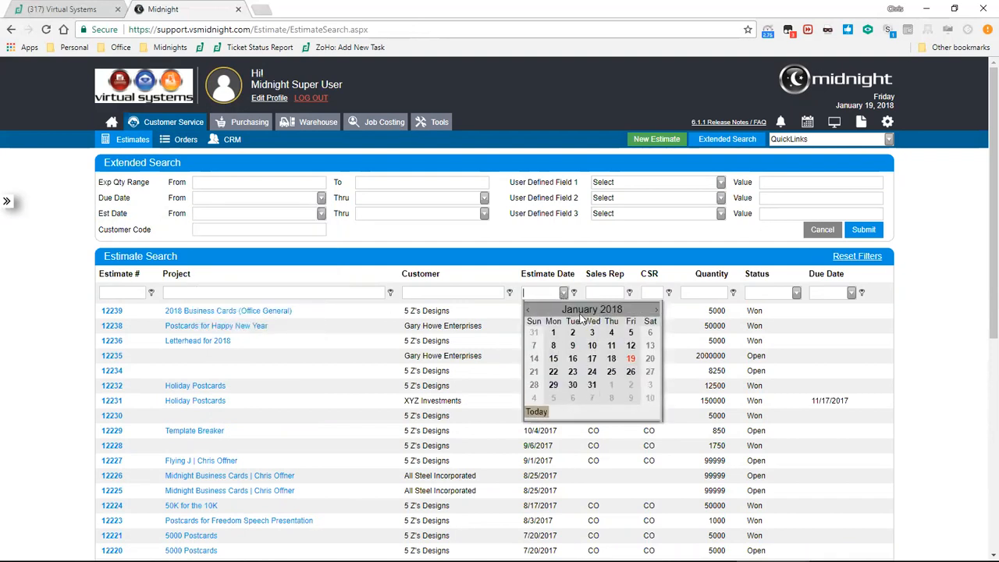
left_click(563, 292)
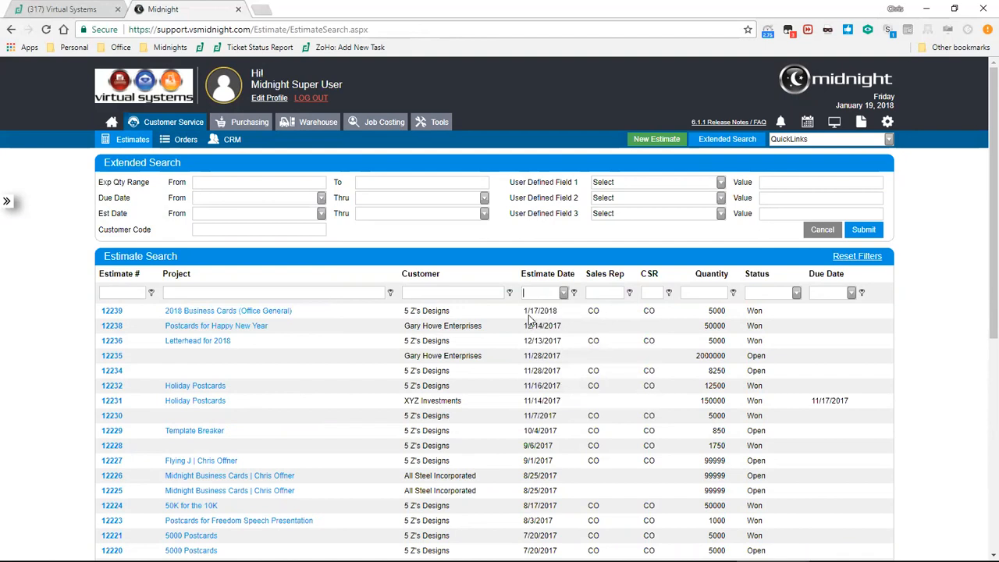
Set User Defined Field 1 to Accepted (X) with the value Yes, clear that criterion again and collapse the Extended Search
left_click(721, 184)
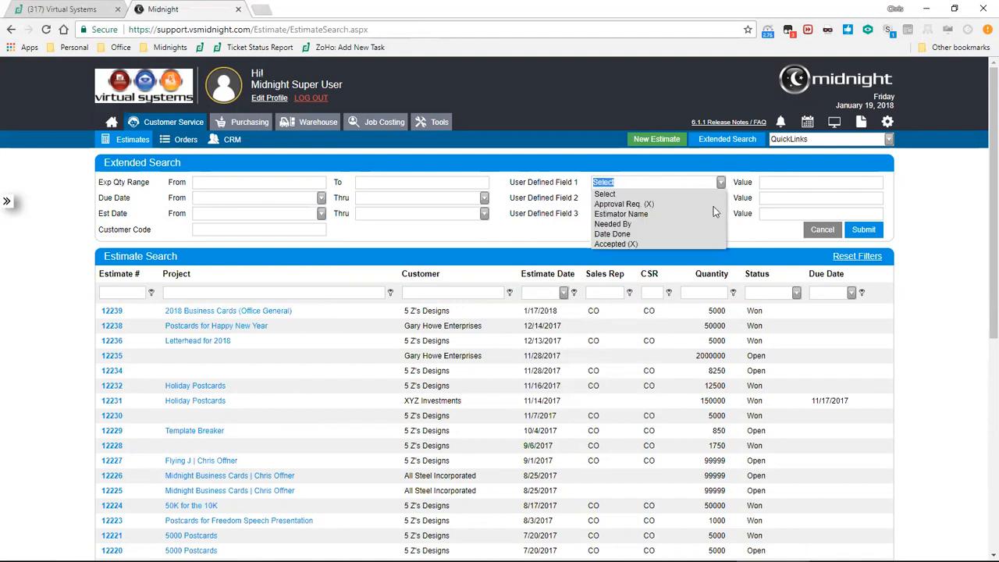
left_click(641, 245)
left_click(791, 184)
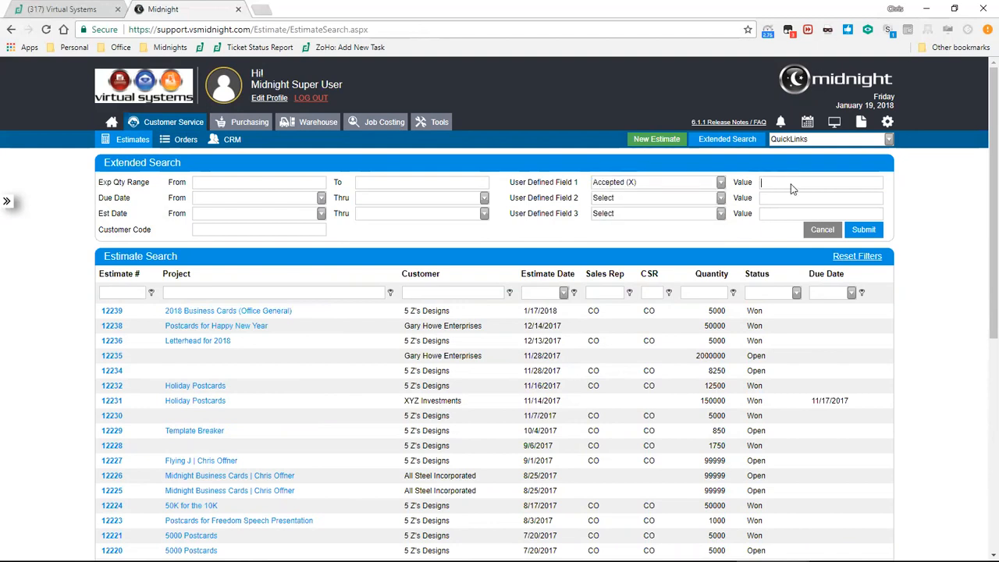
type("Yes")
double_click(784, 182)
key("BackSpace")
left_click(721, 182)
left_click(717, 193)
left_click(402, 167)
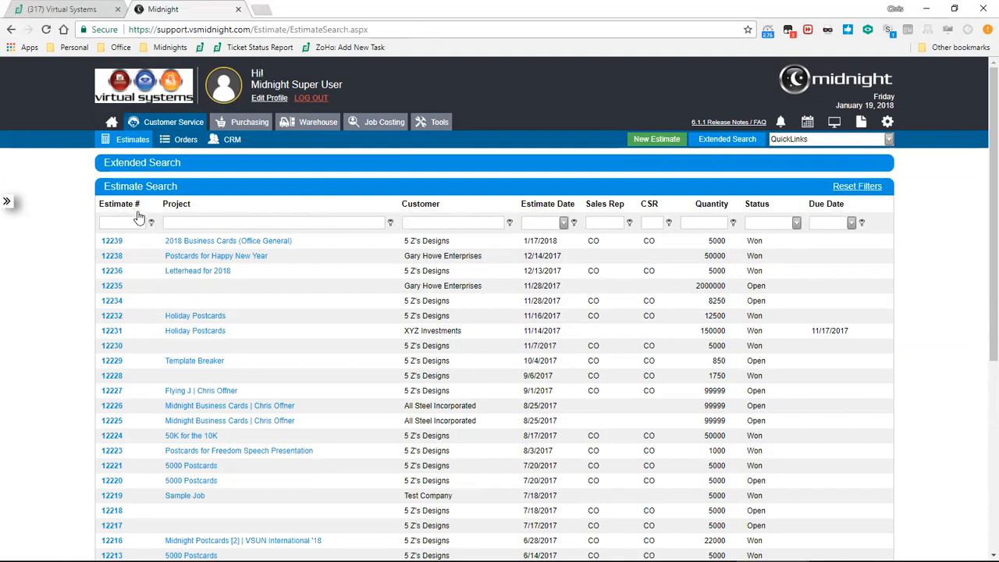
Sort the estimates by customer and by estimate date, and reset the filters
left_click(419, 208)
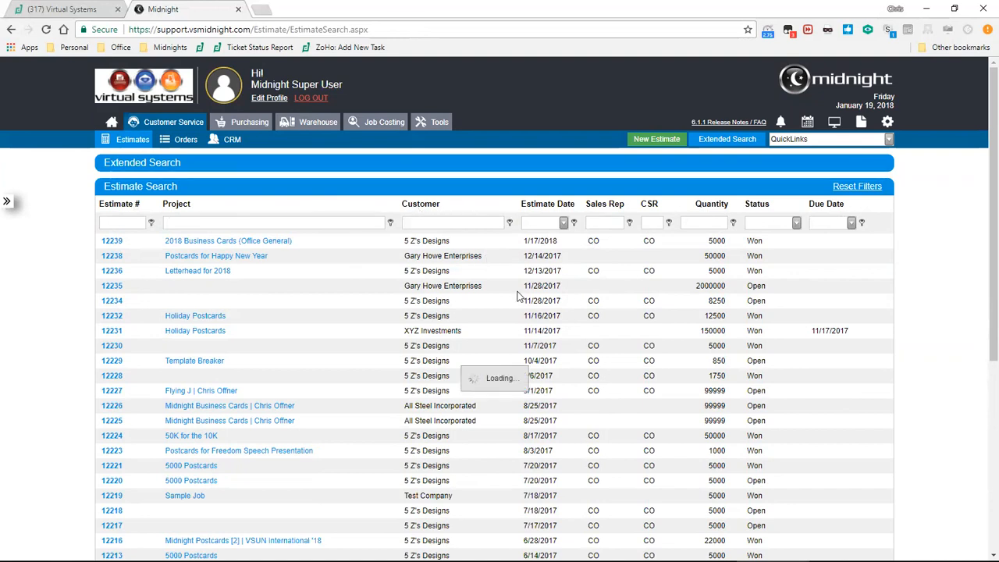
left_click(420, 209)
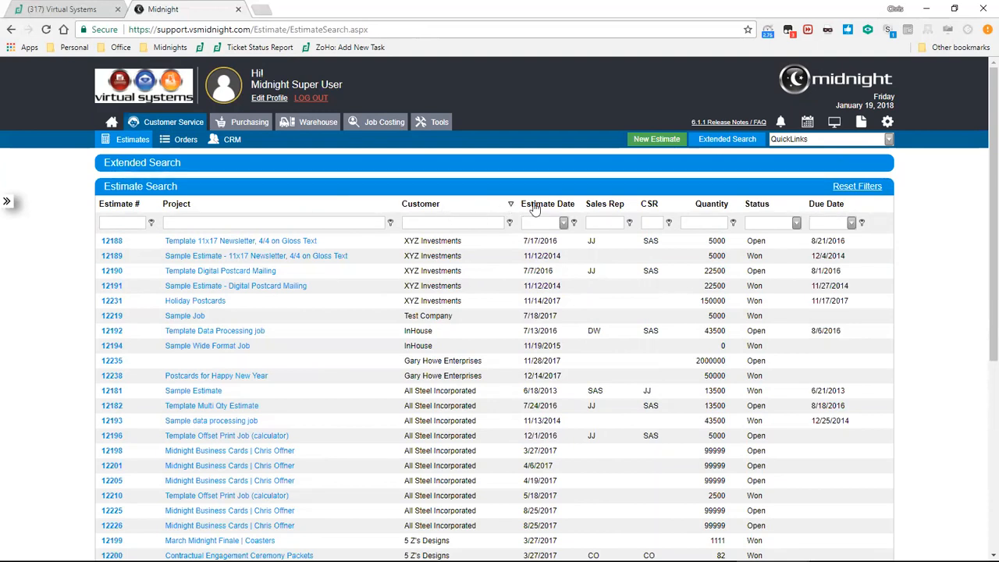
left_click(534, 207)
left_click(414, 207)
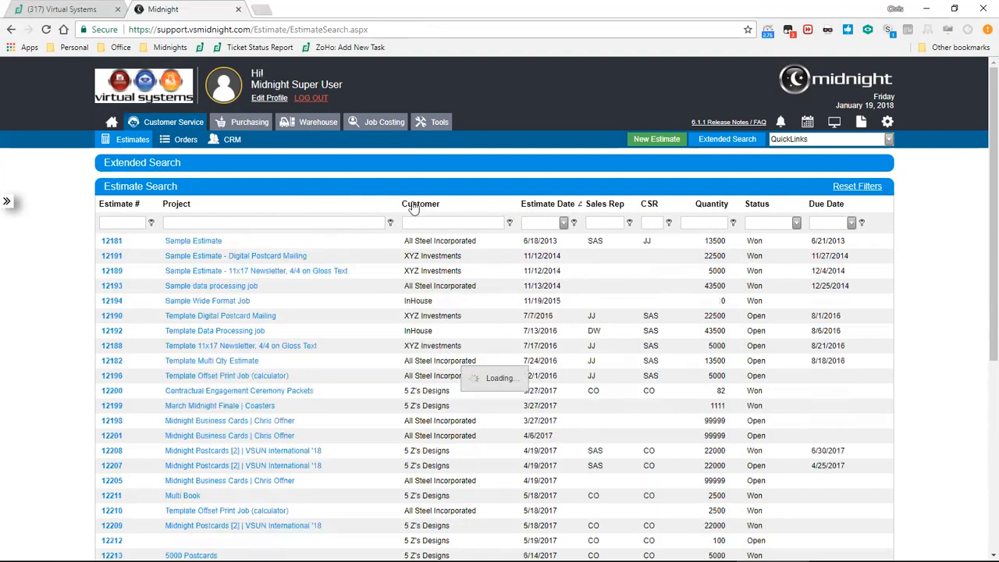
left_click(865, 188)
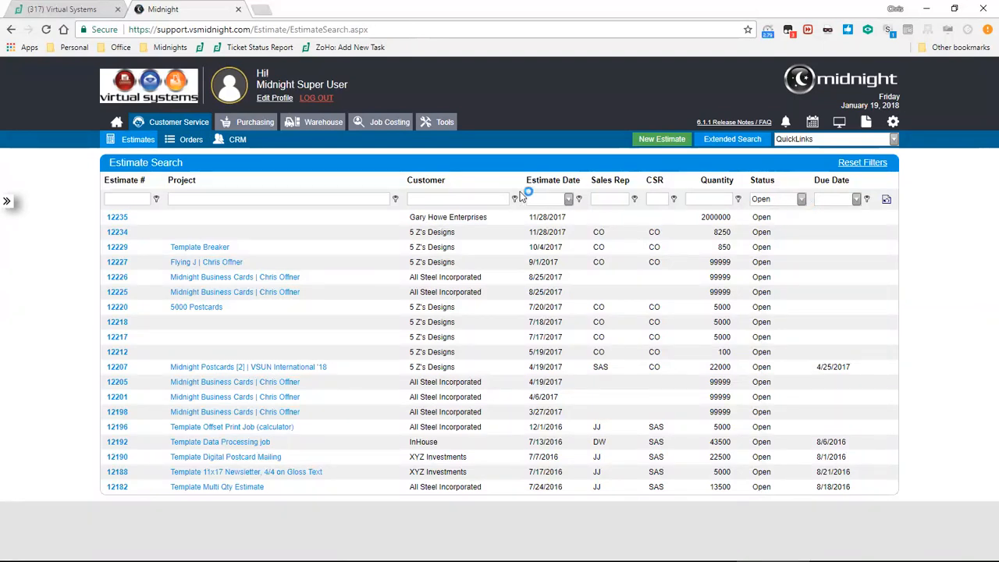
Filter the open estimates to customers containing "In"
left_click(492, 202)
key("Tab")
left_click(515, 199)
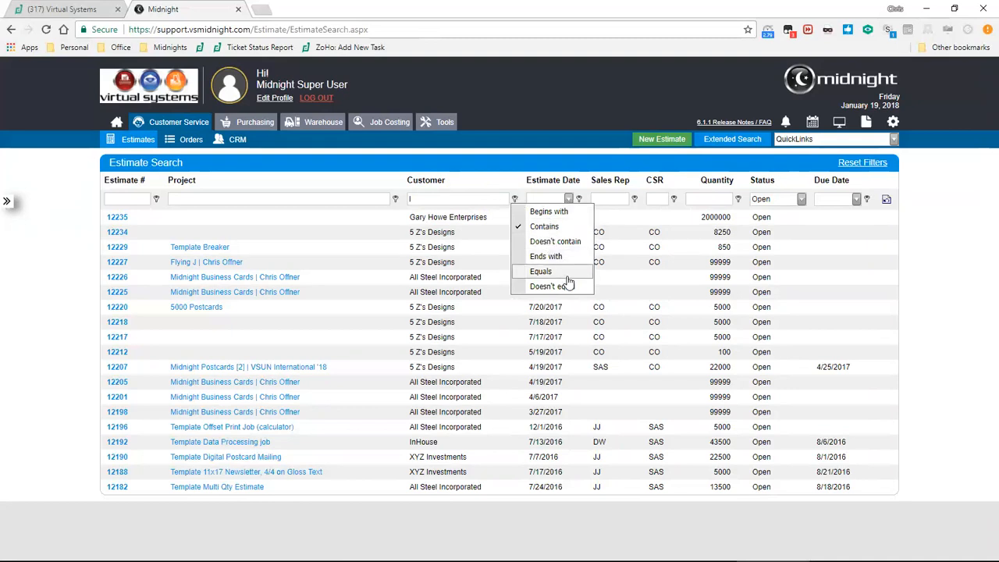
left_click(456, 200)
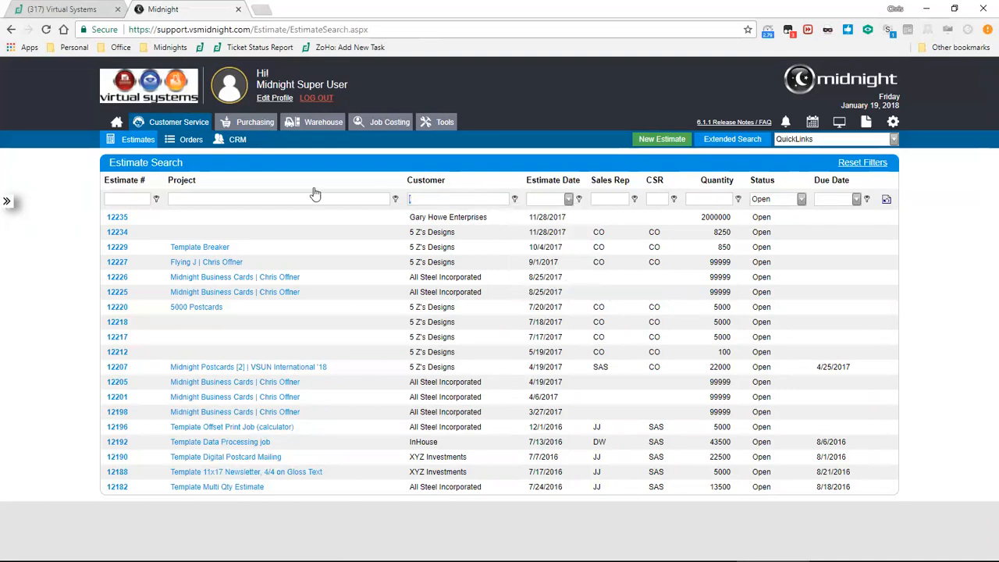
type("In")
key("Tab")
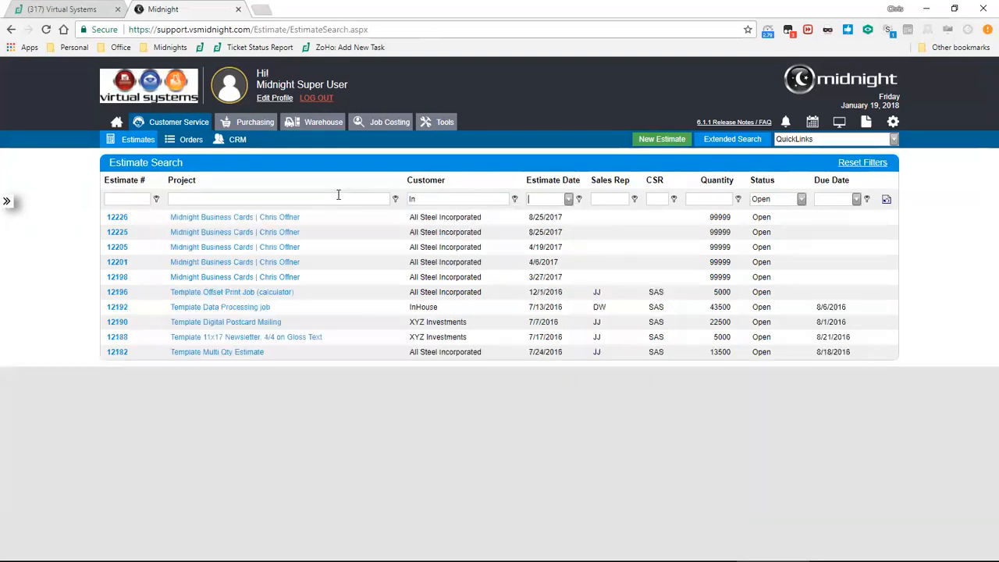
Switch the customer filter condition to Begins with and to Doesn't contain, comparing the resulting estimates
left_click(514, 199)
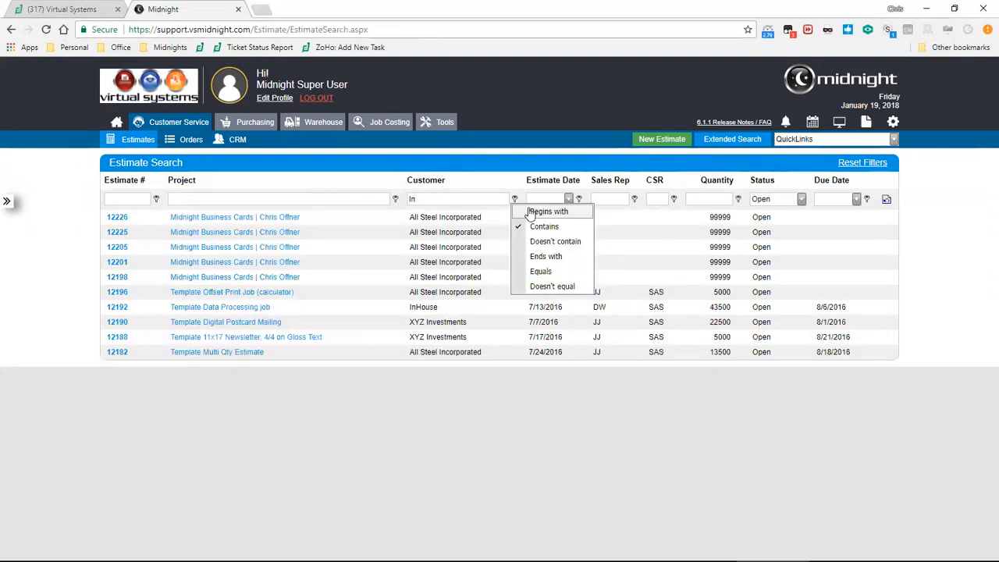
left_click(530, 213)
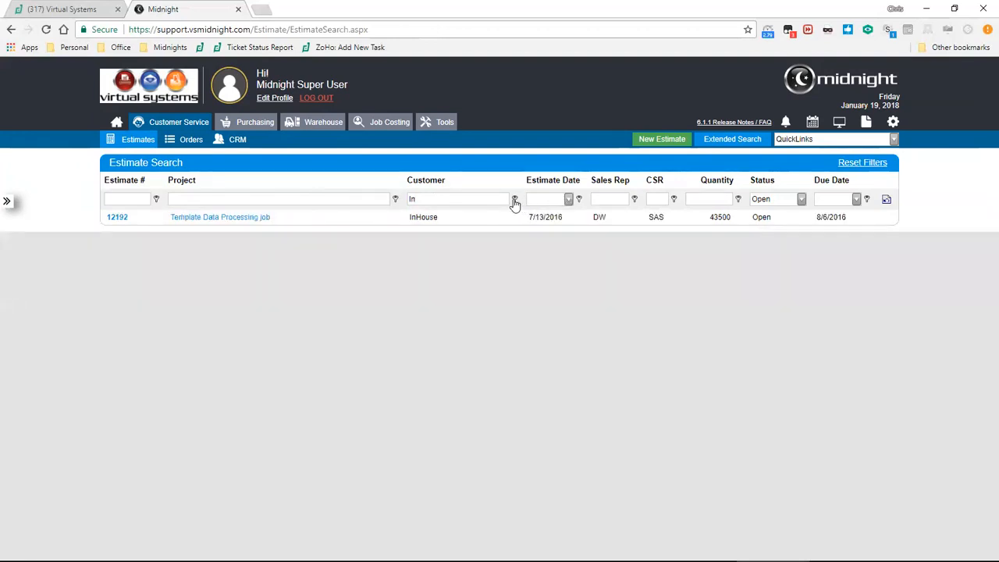
left_click(514, 199)
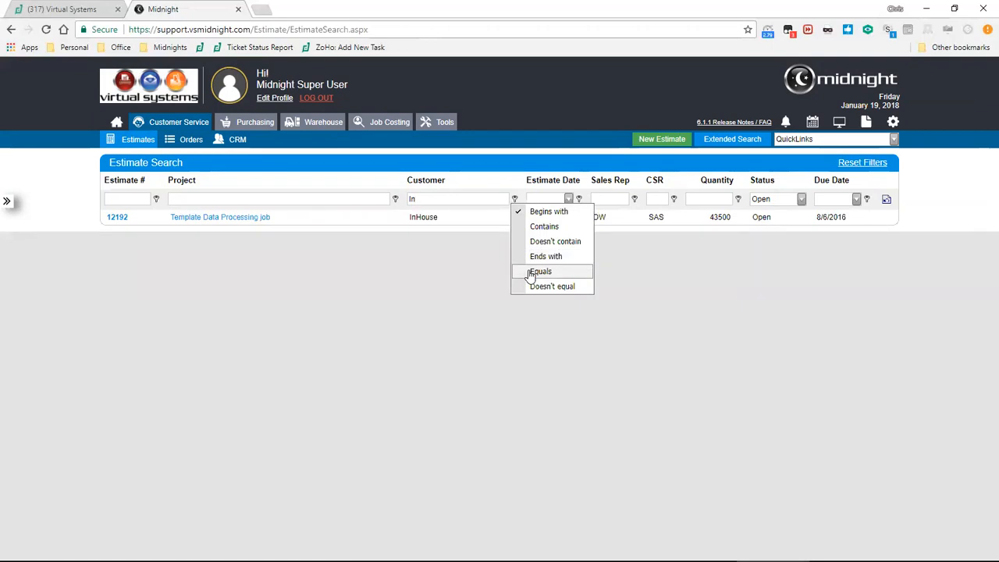
left_click(530, 246)
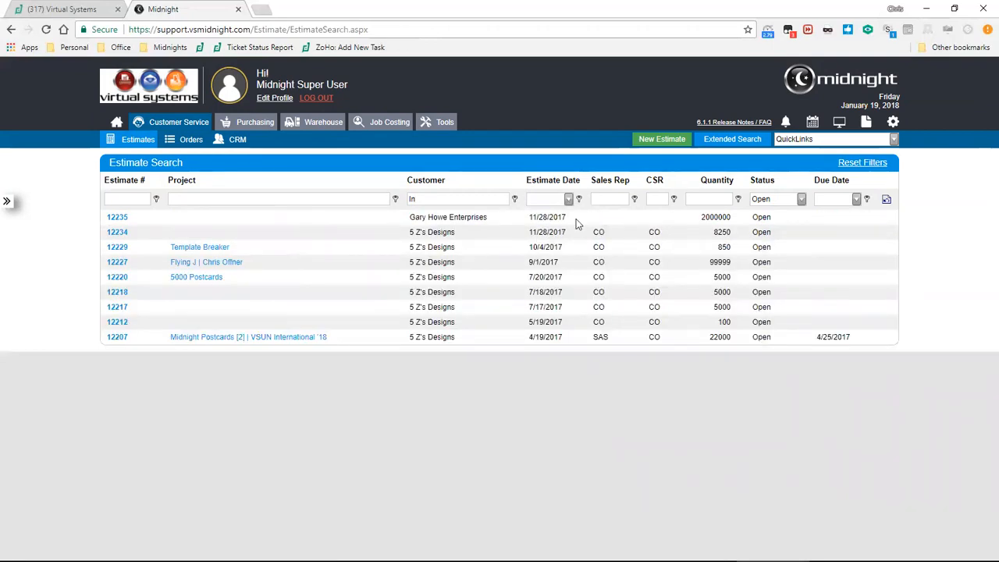
Clear all estimate search filters and look through the Recently Visited estimates
left_click(887, 205)
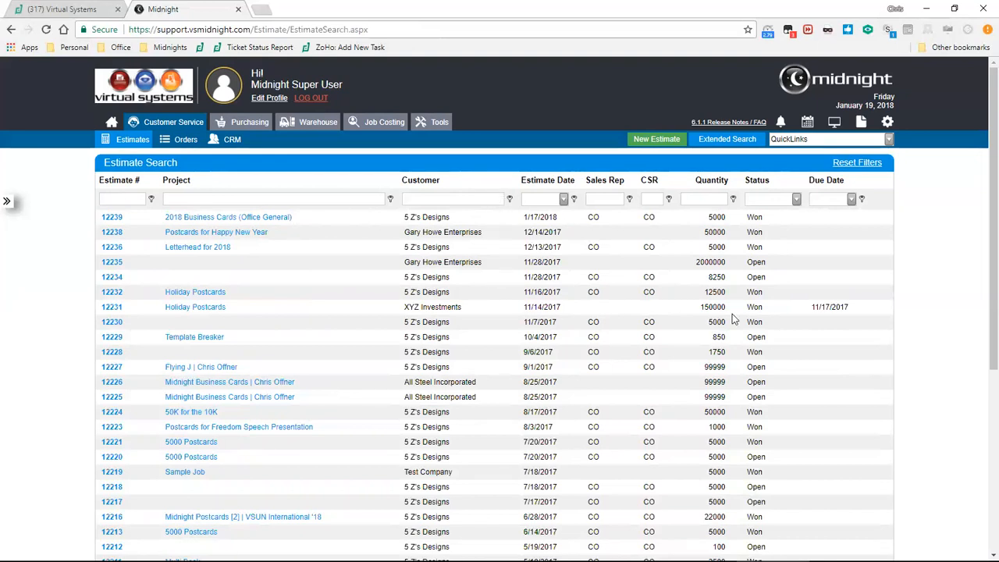
left_click(8, 204)
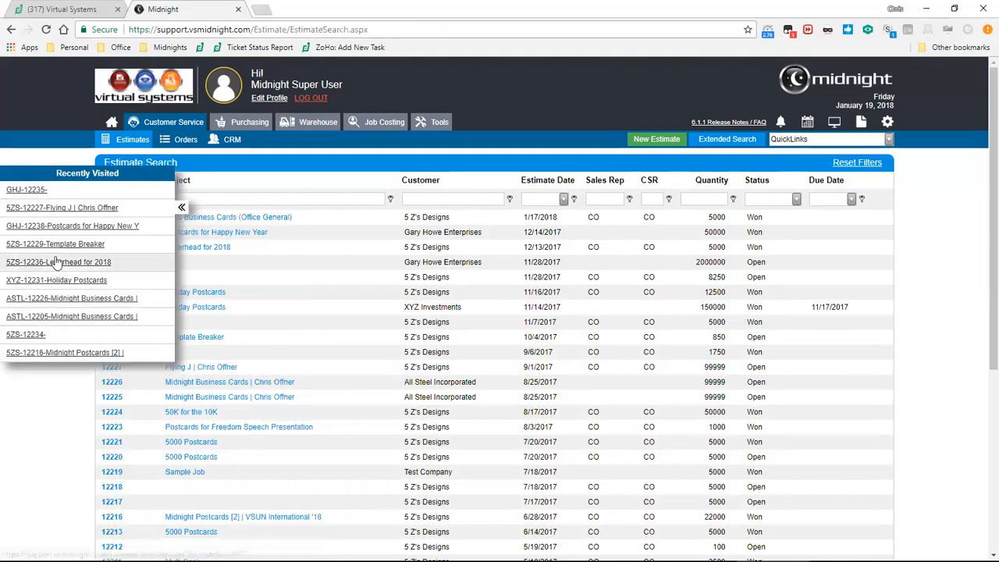
left_click(182, 207)
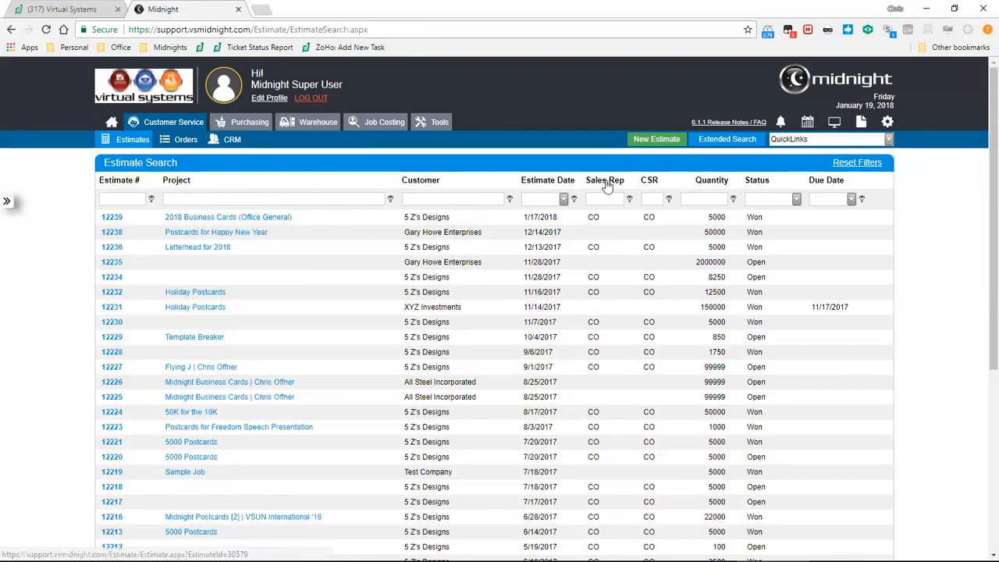
Start a new estimate for the customer 5 Z's Designs and check its available contacts without choosing one
left_click(640, 145)
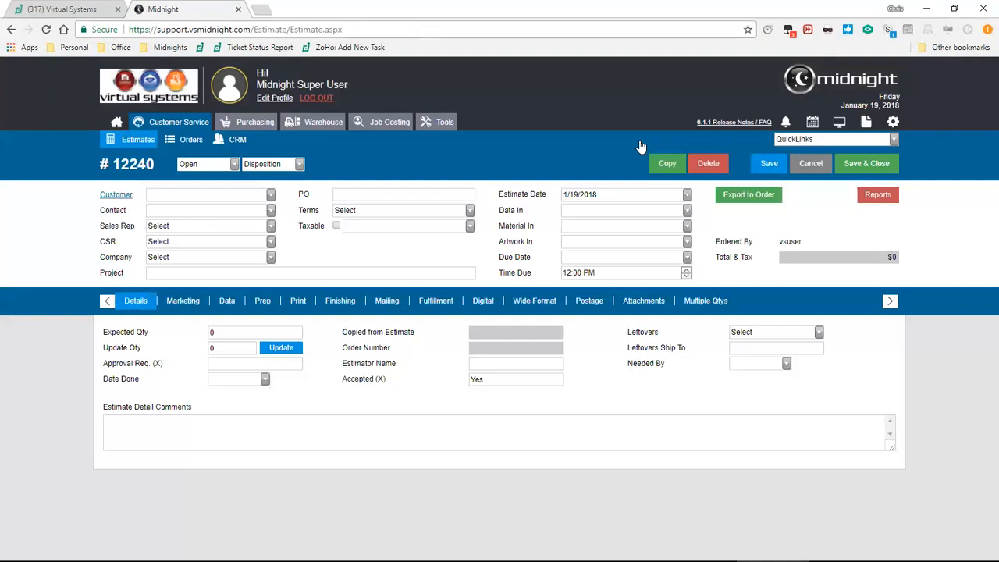
left_click(269, 200)
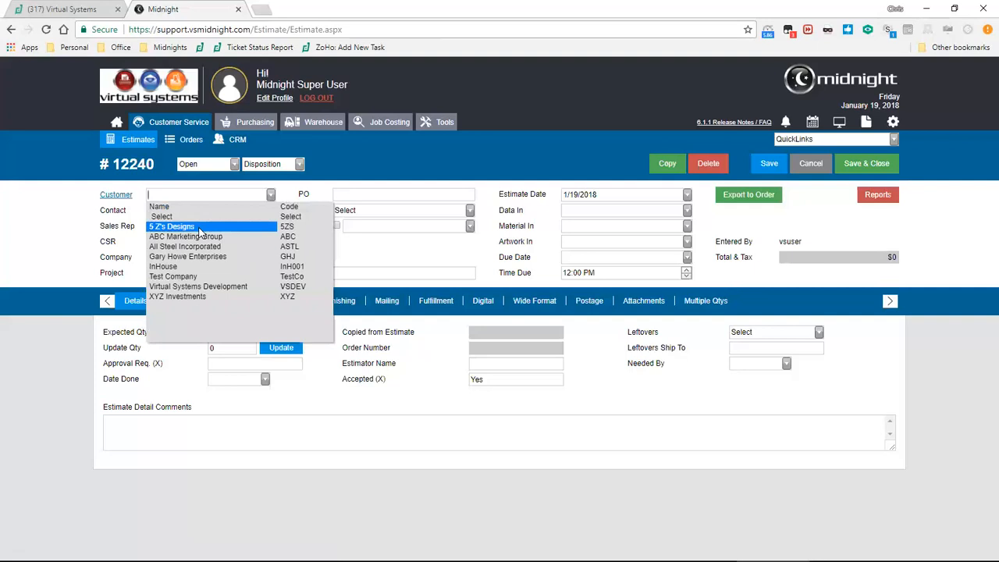
left_click(199, 226)
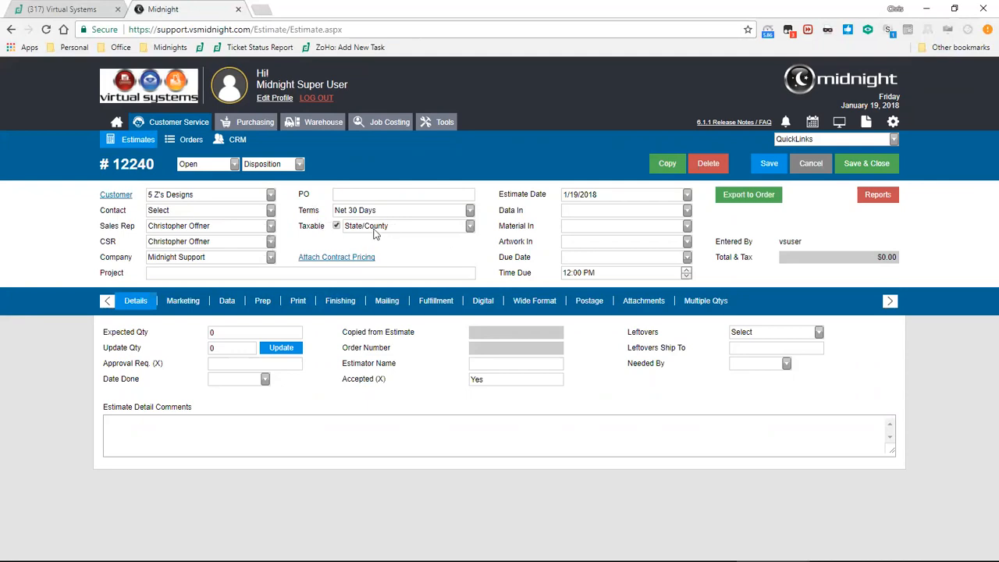
left_click(271, 212)
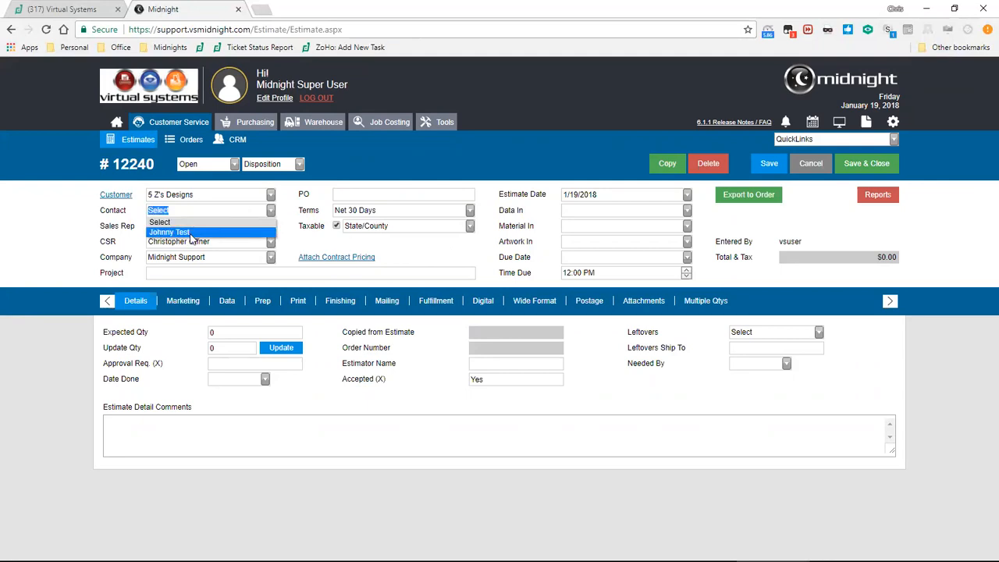
left_click(271, 211)
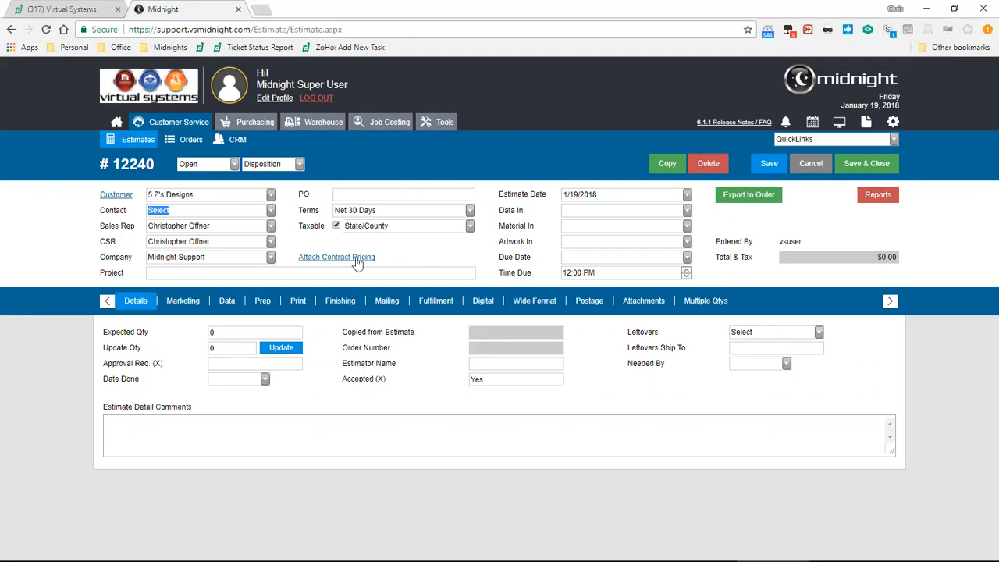
Name the estimate's project "Postcards for Anniversary"
mouse_move(382, 260)
left_mouse_down()
mouse_move(306, 262)
mouse_move(380, 264)
left_mouse_up()
type("Postcars")
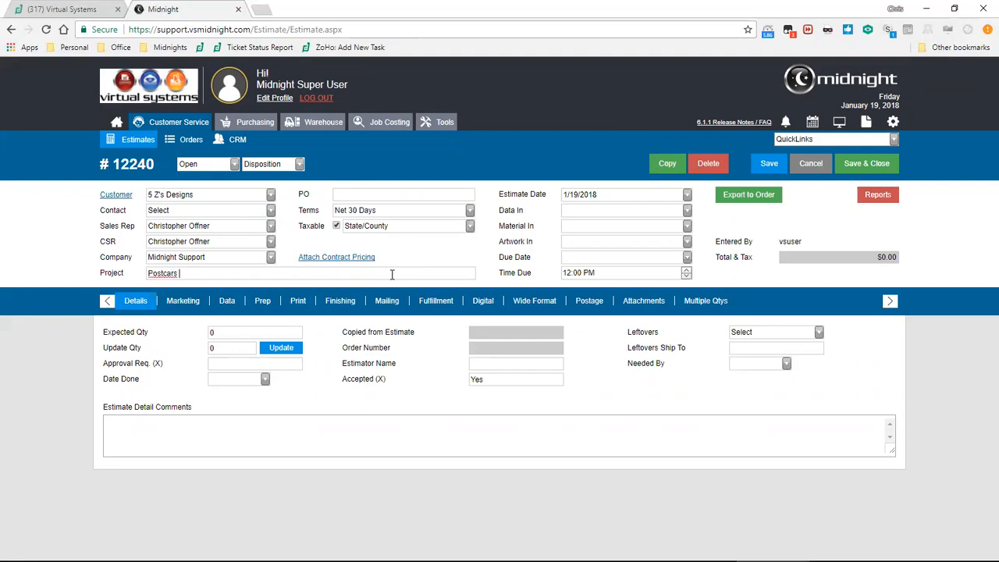
key("BackSpace")
key("BackSpace")
type("ds for Anniversary")
Set the estimate's expected quantity to 5,000 and its due date to 1/31/2018
left_click(226, 333)
type("5,000")
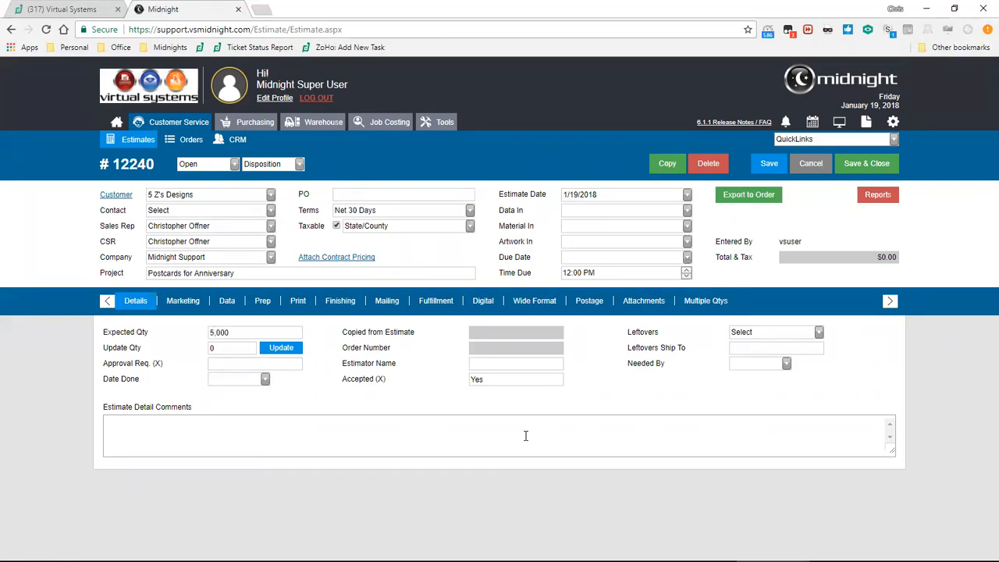
left_click_drag(237, 277, 152, 271)
left_click(240, 275)
left_click(687, 259)
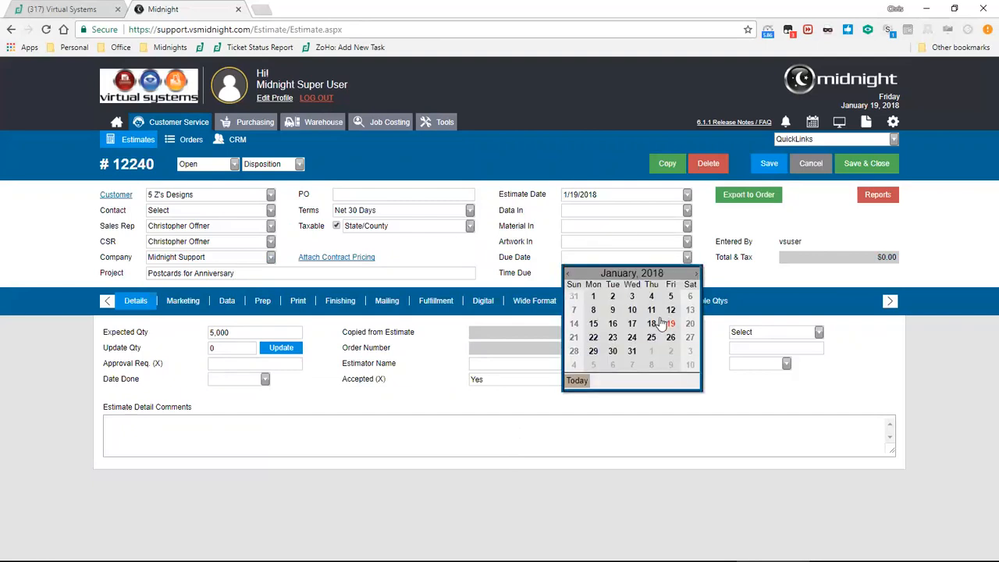
left_click(629, 350)
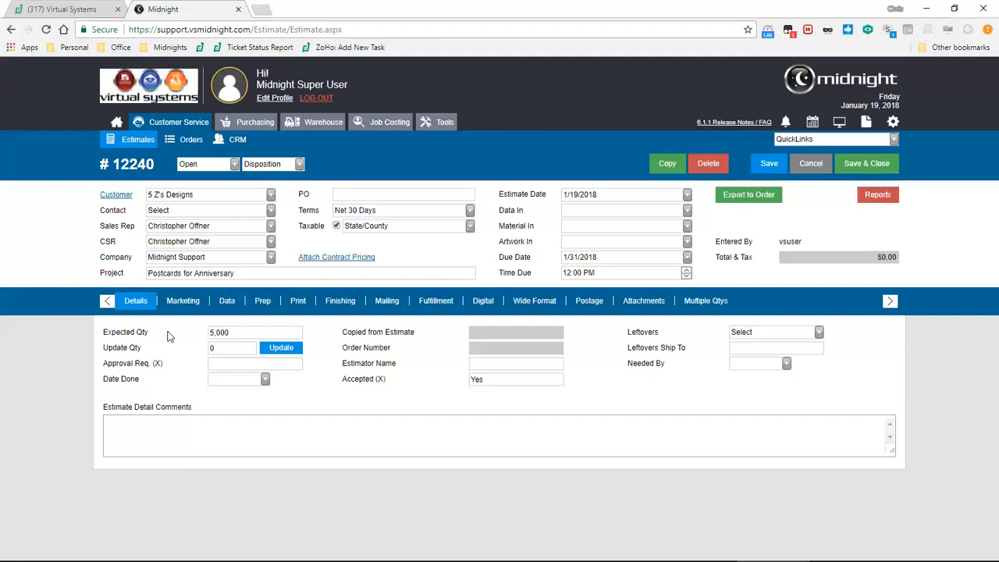
Look through the available marketing services and add the Analytics Setup + Track service to the estimate
left_click(184, 306)
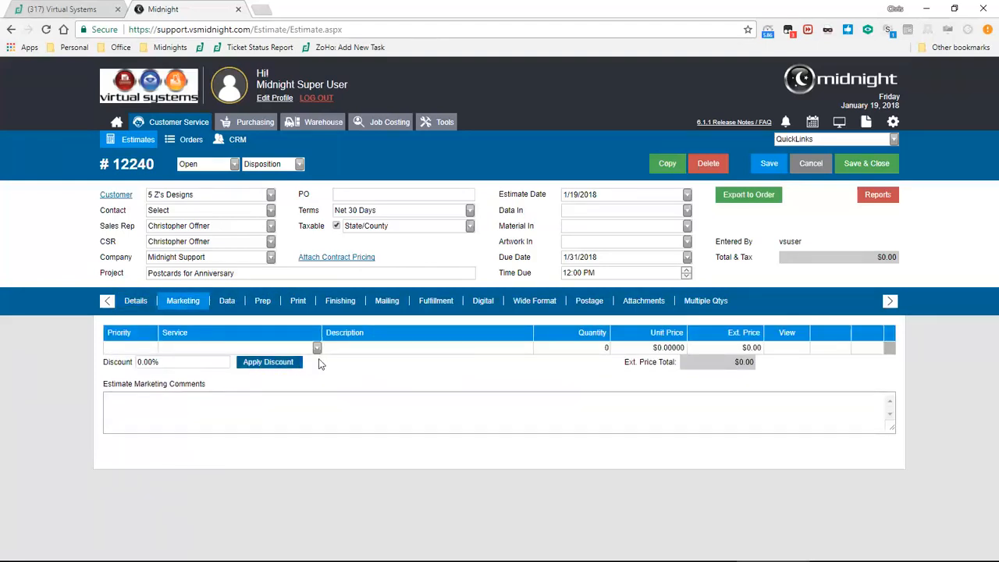
left_click(317, 348)
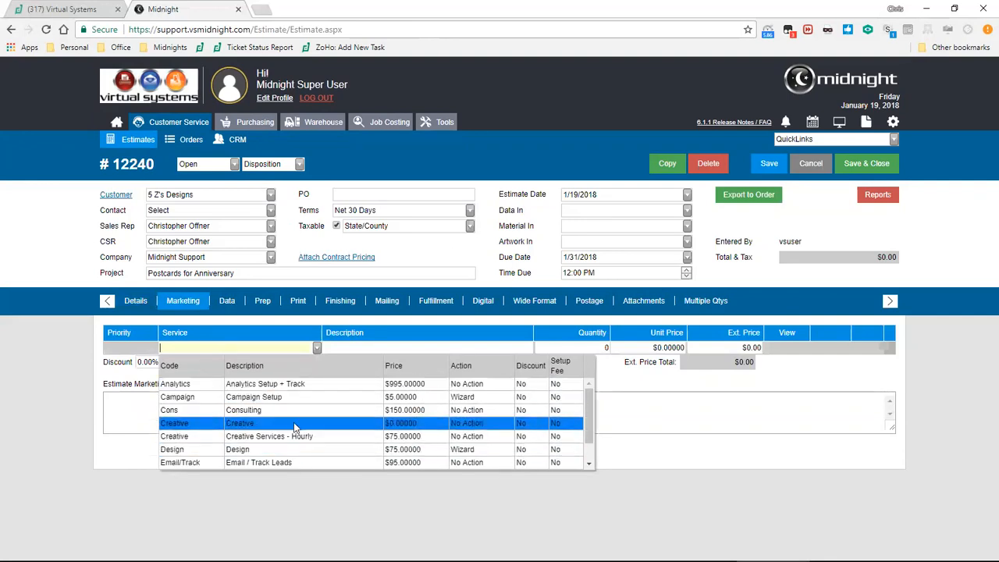
left_click(187, 318)
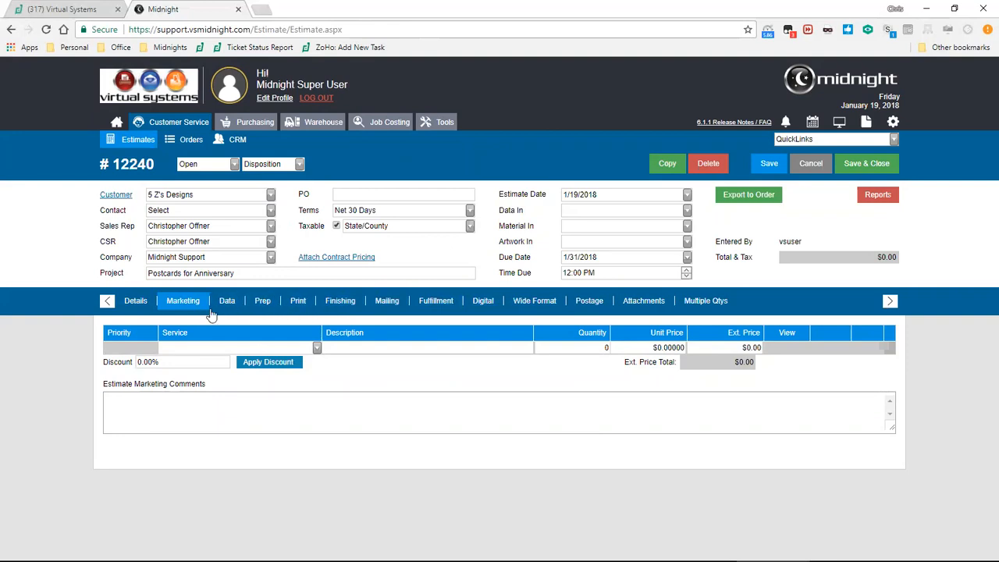
left_click(316, 347)
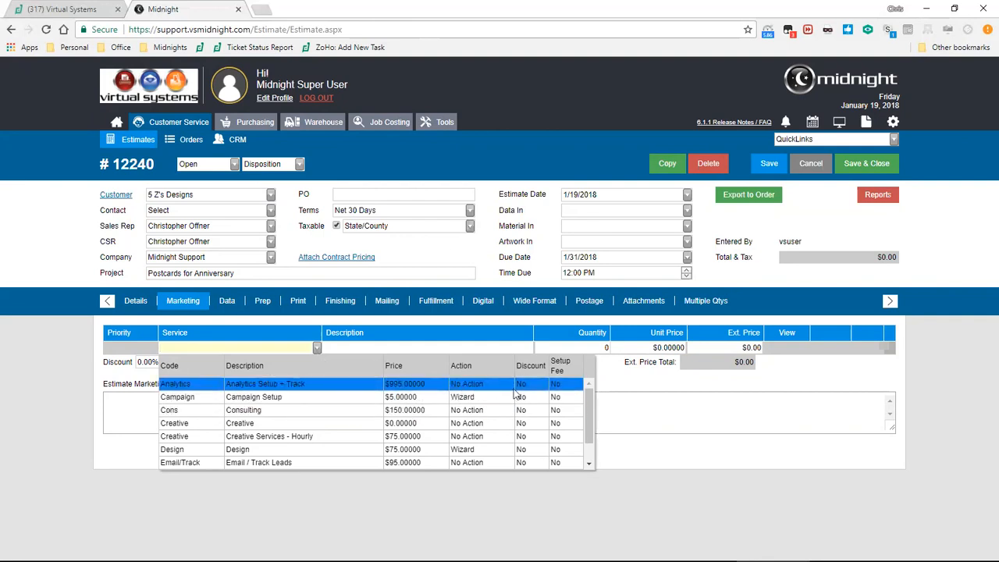
left_click_drag(591, 400, 593, 427)
left_click(691, 474)
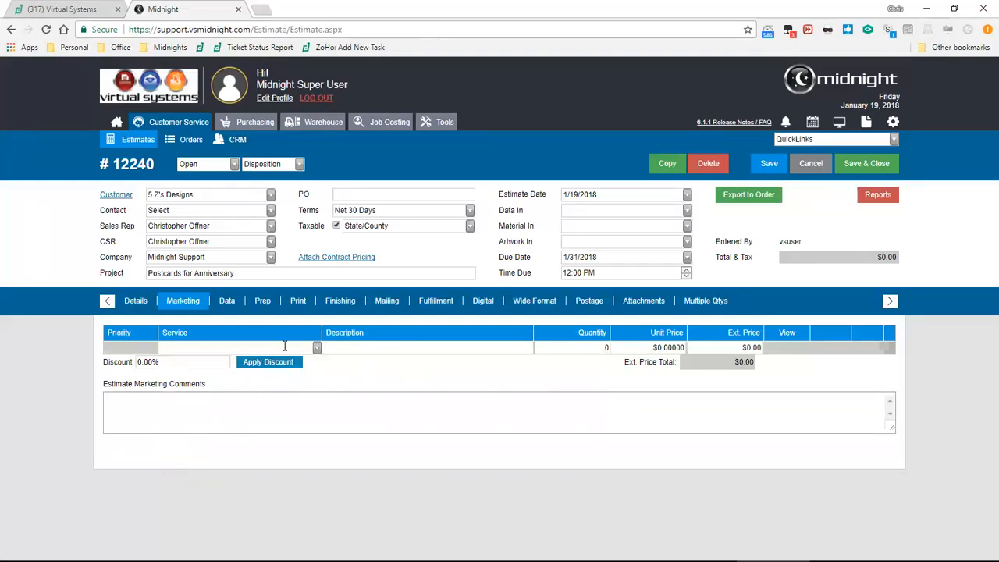
left_click(316, 348)
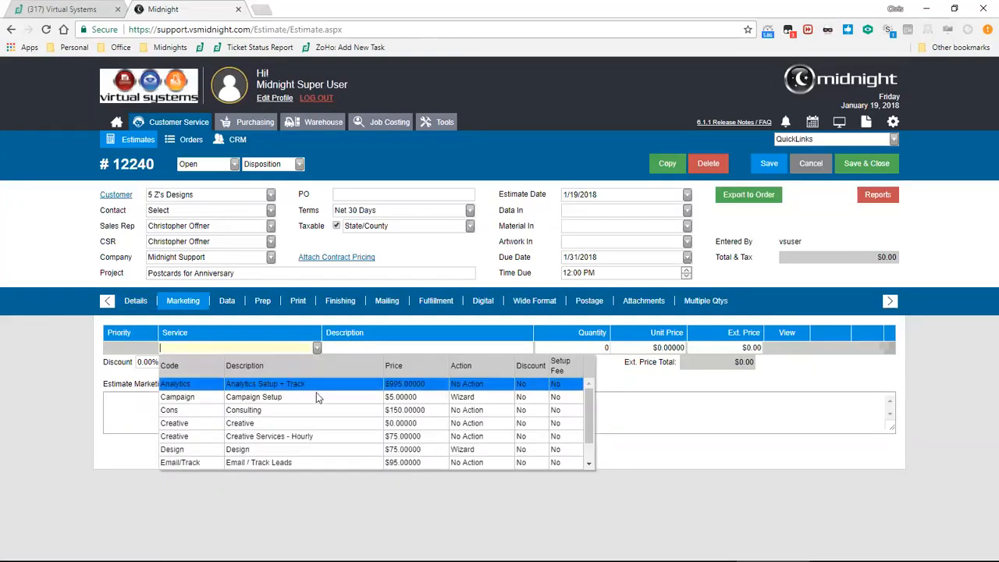
left_click(311, 386)
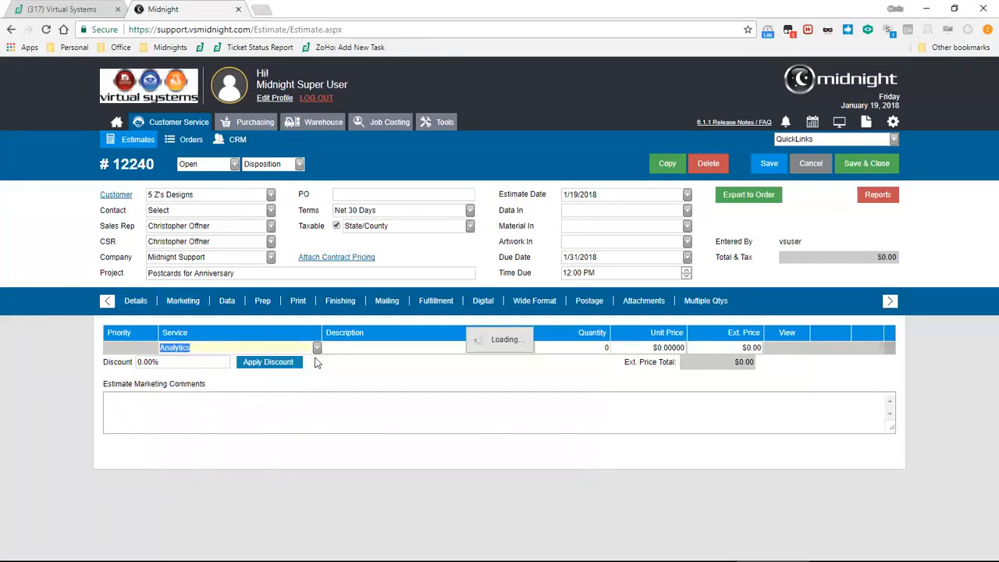
Add the Design marketing service with the Postcard Design - Full Conceptual option
left_click(317, 361)
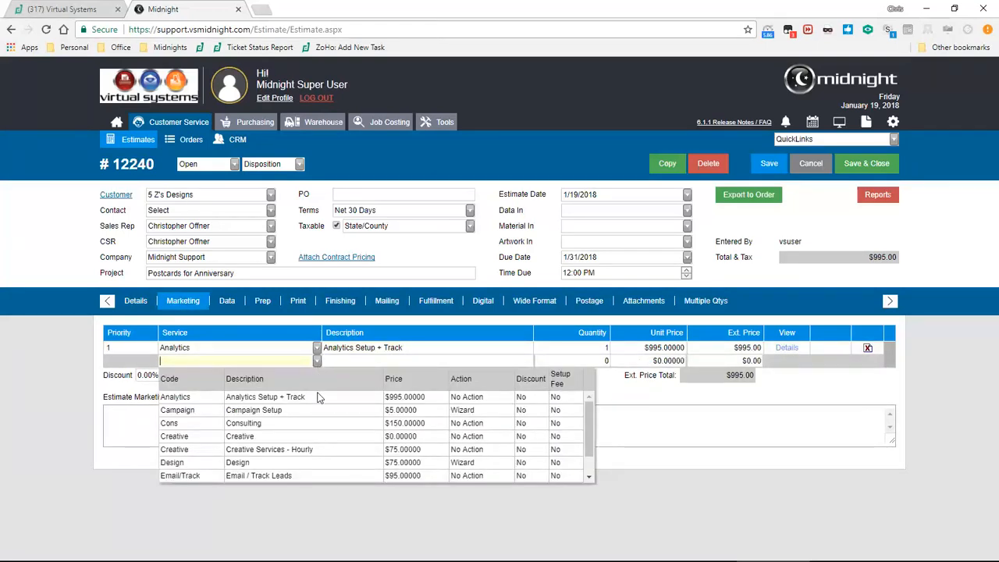
left_click(316, 462)
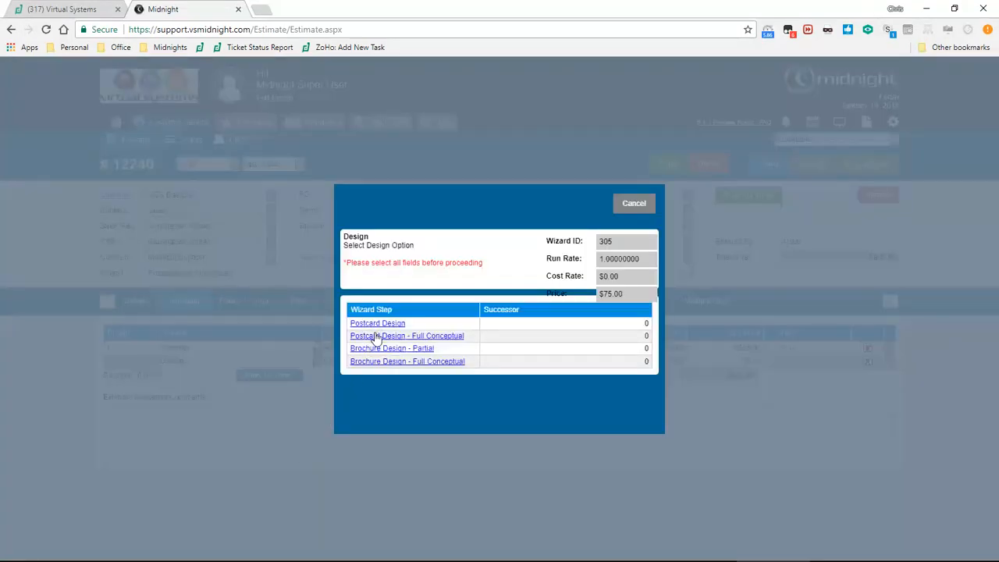
left_click(376, 336)
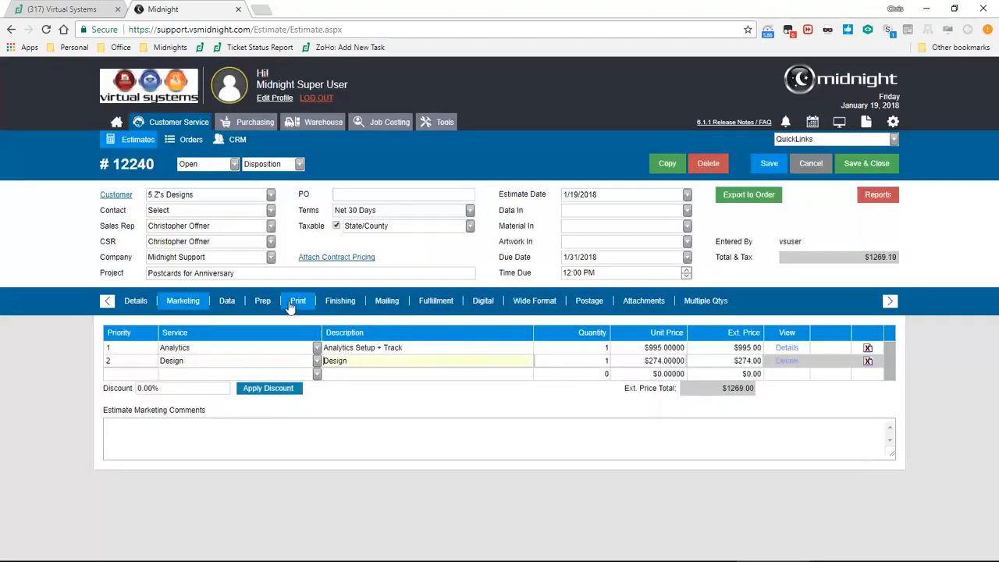
Add the CASS/Presort/Output service to the estimate's data services
left_click(227, 309)
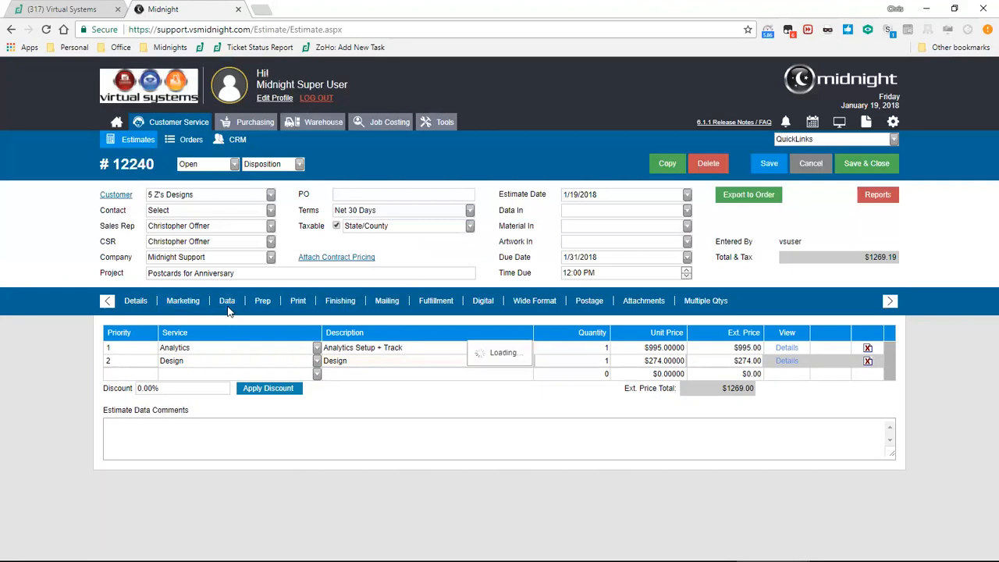
left_click(317, 348)
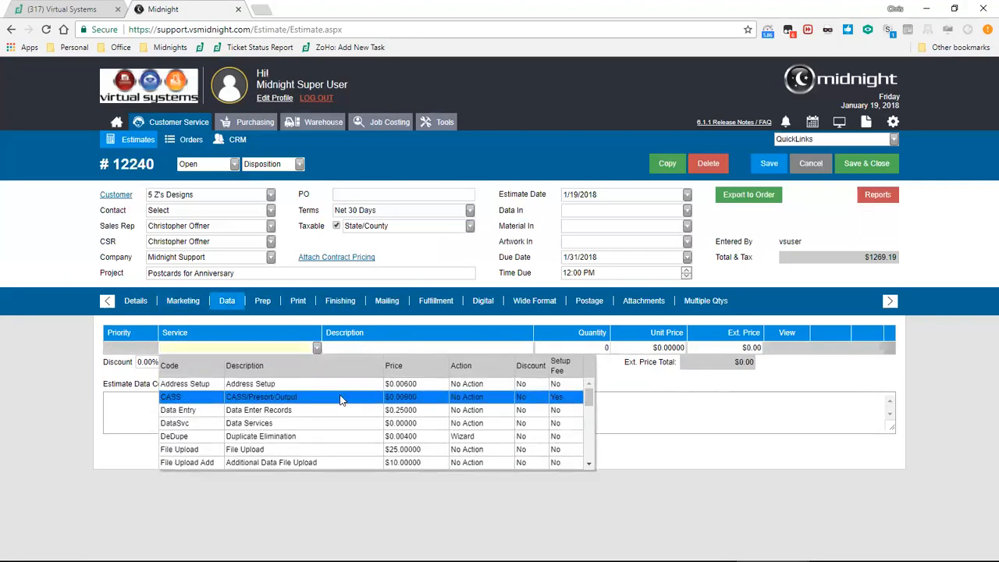
left_click(340, 401)
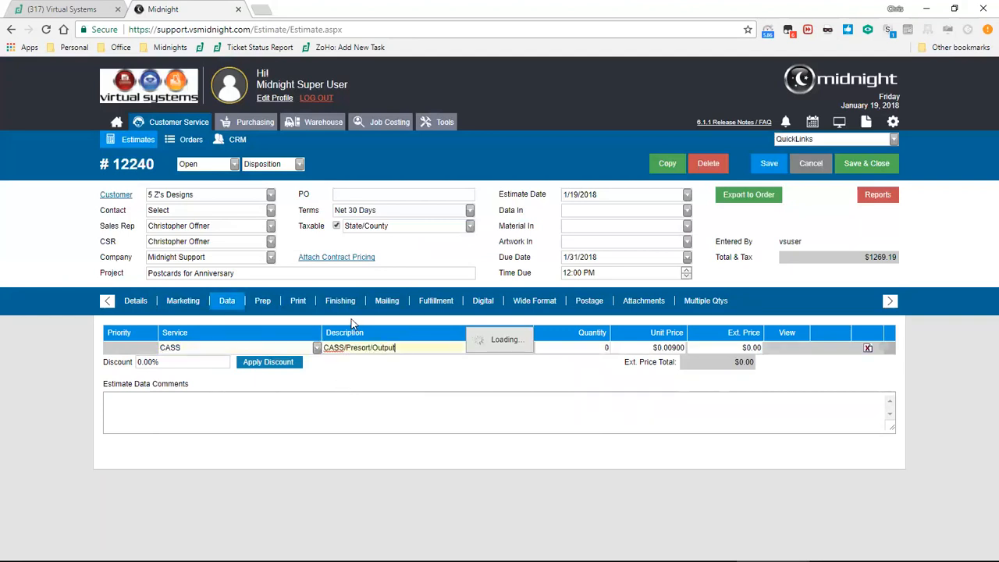
Add the Postcard Printing print service and apply the Postcards - Digital - 6 x 9 template in its print calculator
left_click(300, 301)
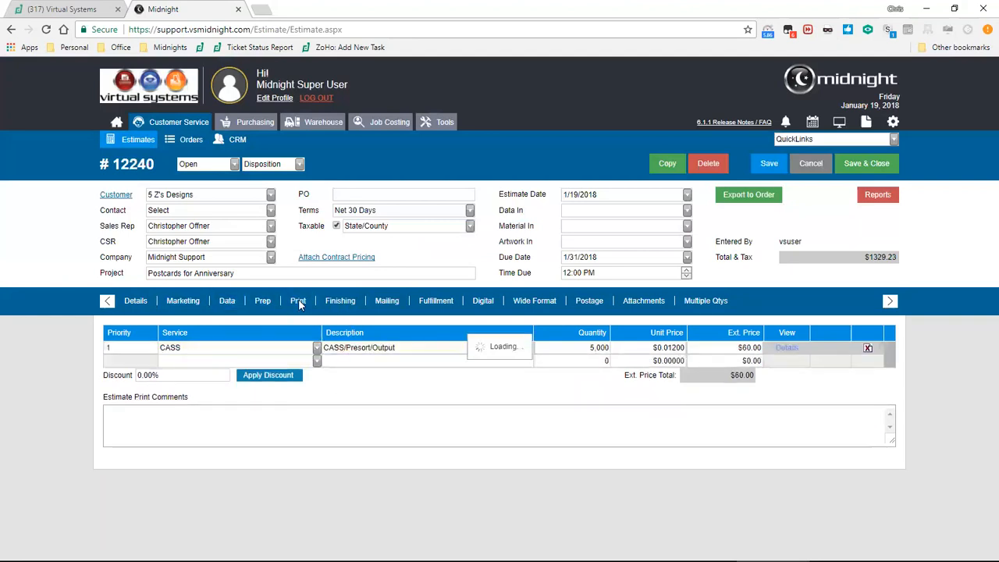
left_click(317, 348)
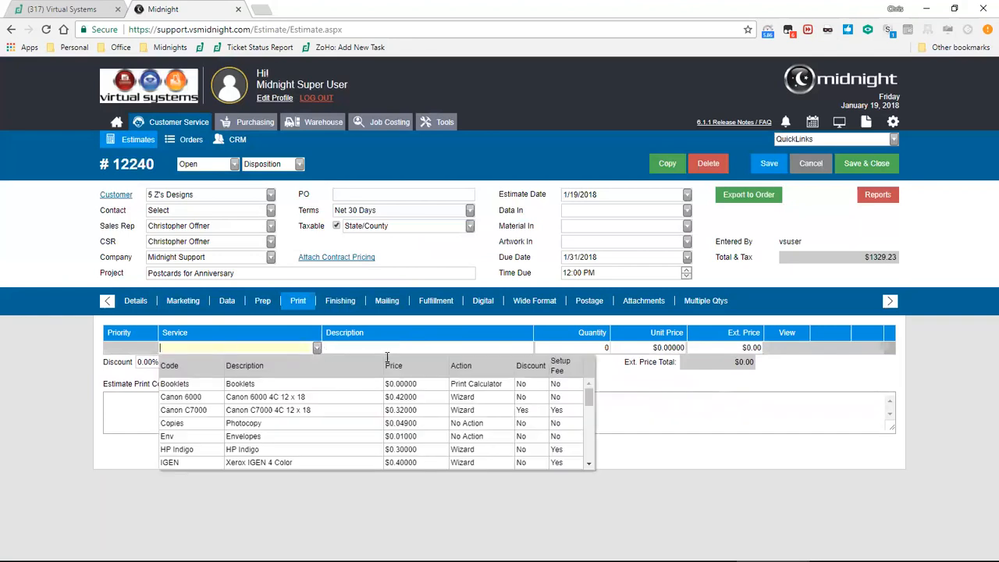
left_click_drag(590, 399, 597, 436)
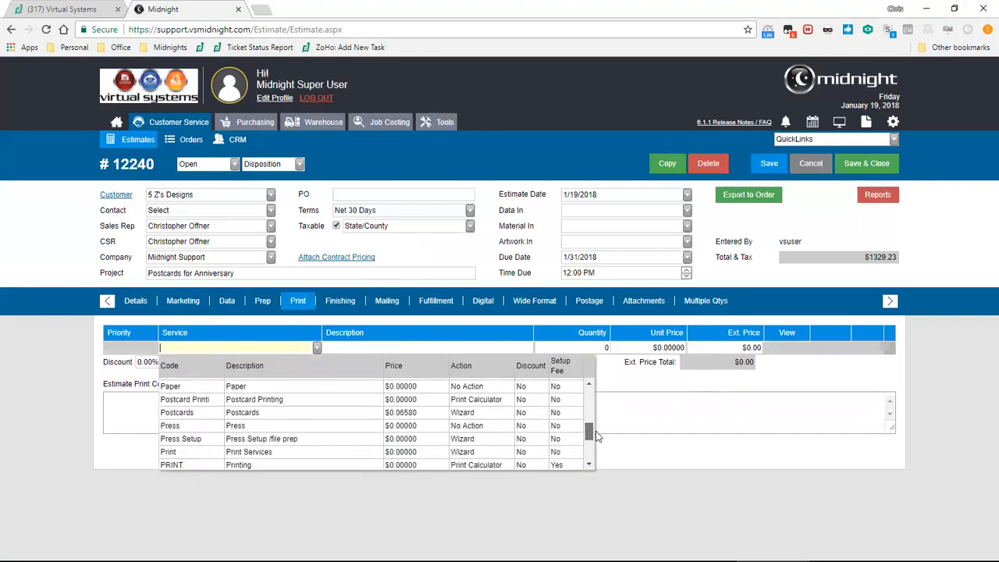
left_click(508, 403)
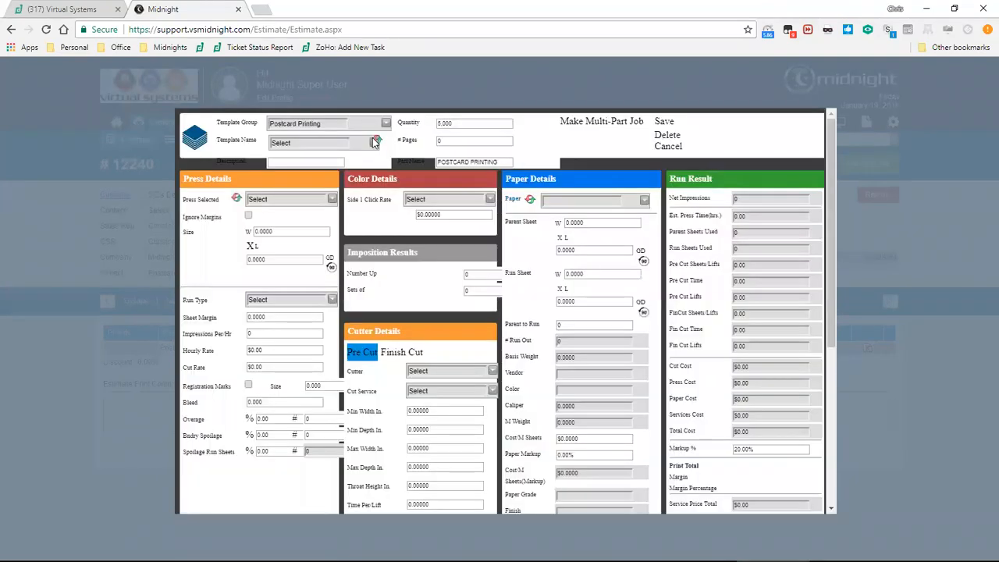
left_click(372, 137)
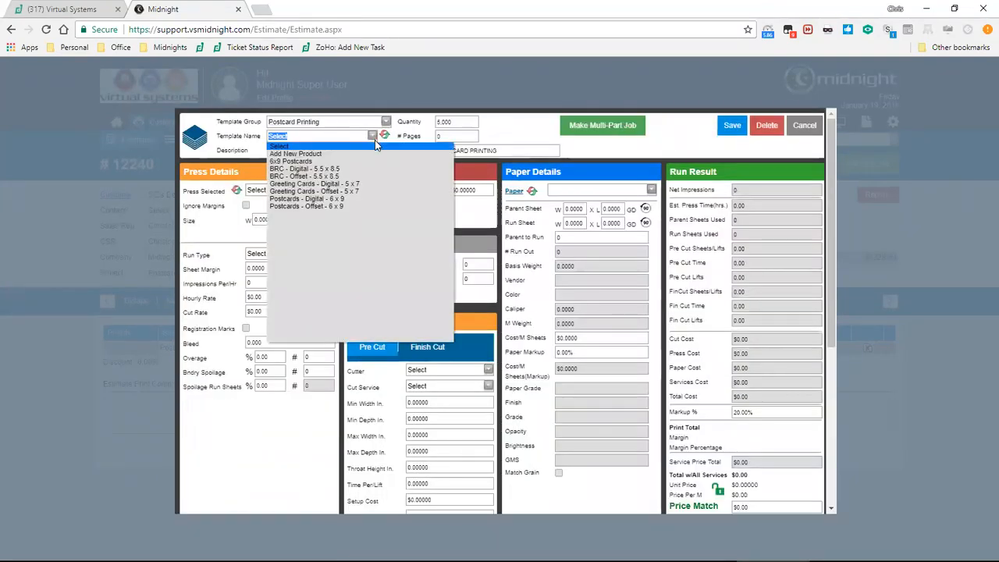
left_click(361, 200)
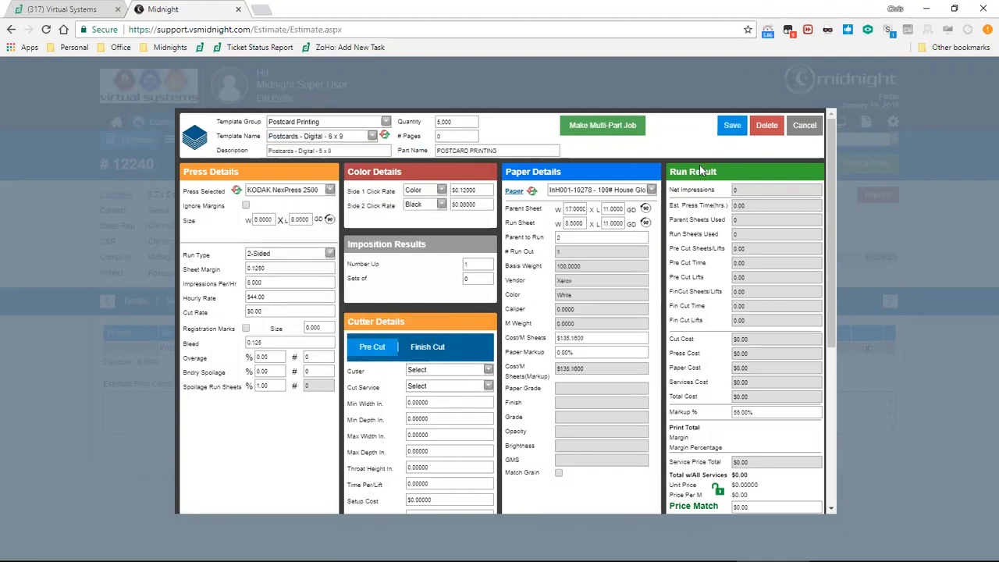
Review the template's additional services and paper choices, and save the print calculator to compute the run results
left_click_drag(834, 162, 832, 275)
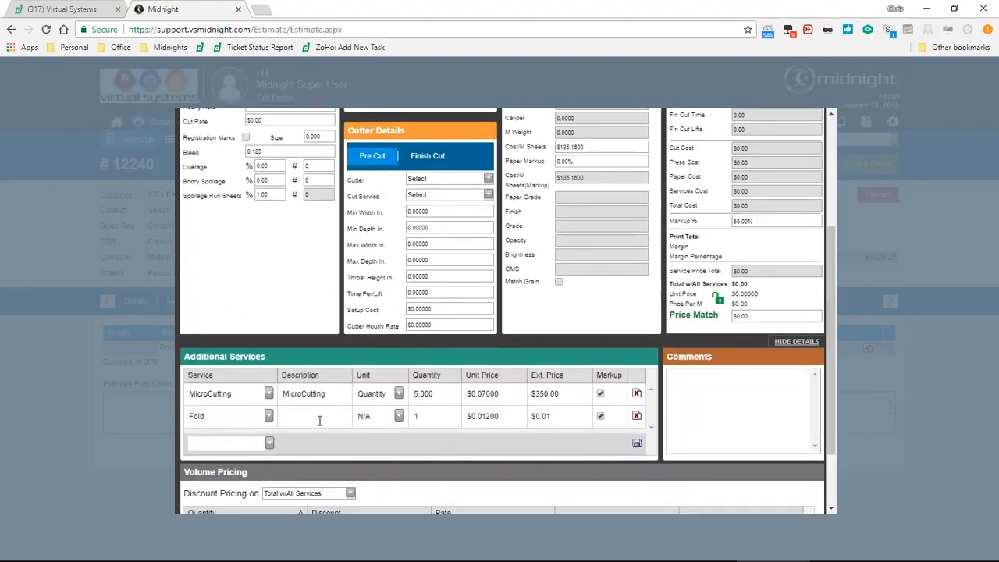
scroll(831, 450, "up", 3)
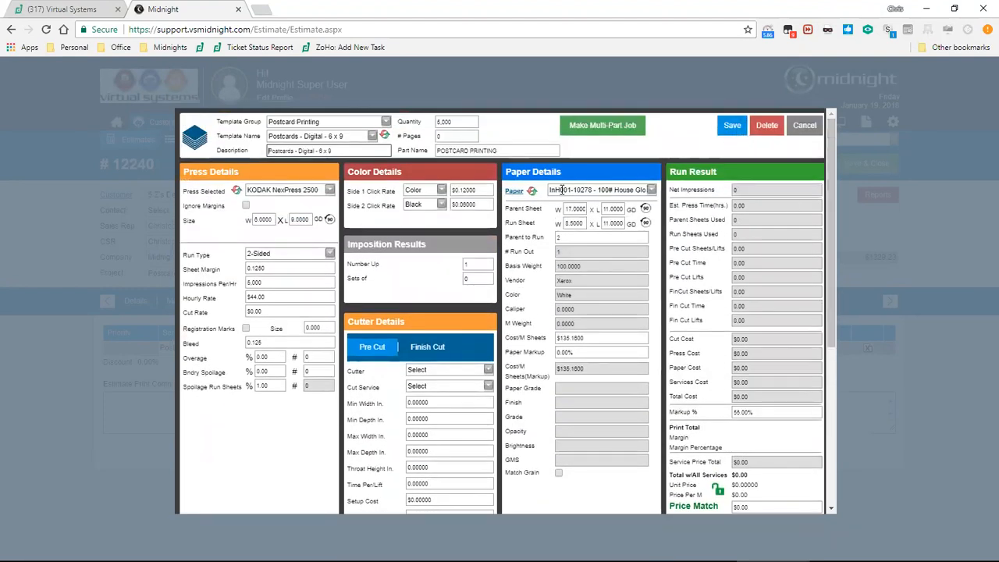
left_click(651, 190)
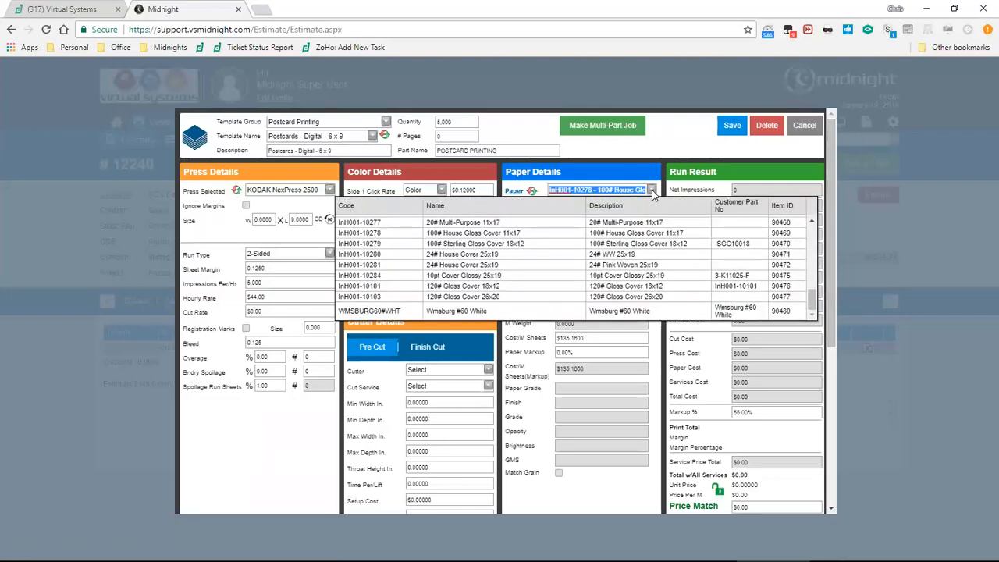
left_click(651, 190)
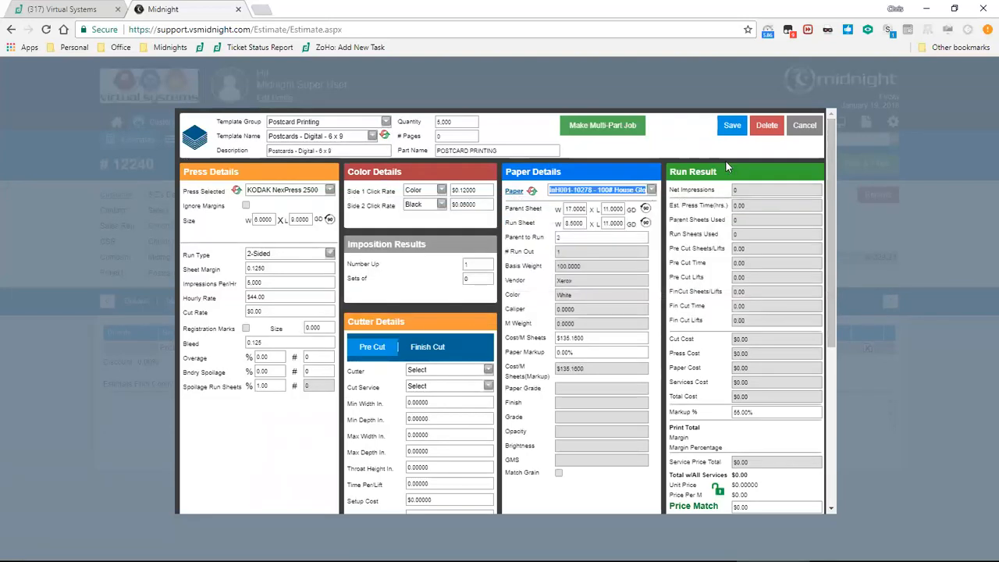
left_click(732, 127)
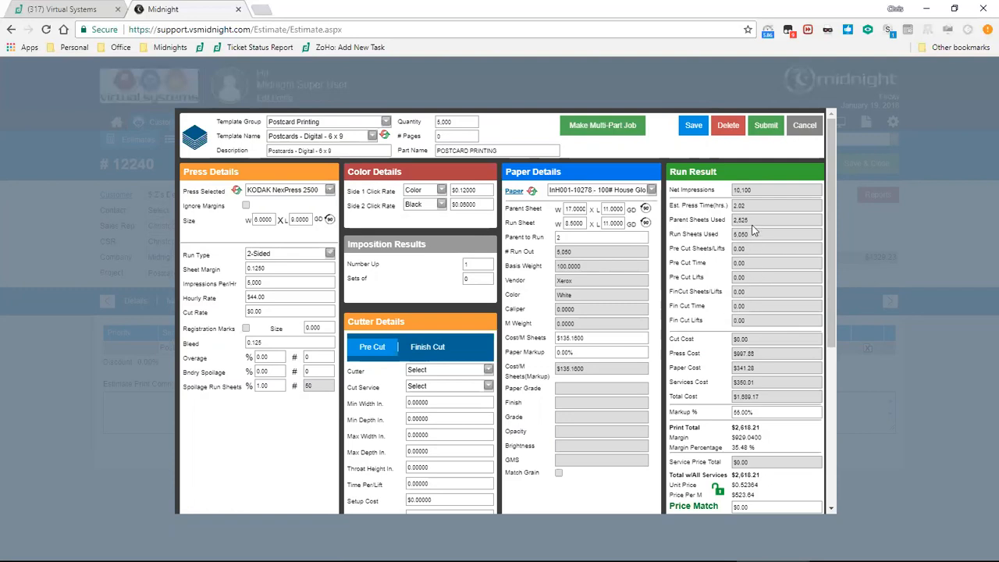
Submit the postcard printing calculation to the estimate and check the extended print price total
left_click_drag(752, 220, 728, 224)
left_click(755, 149)
left_click(766, 128)
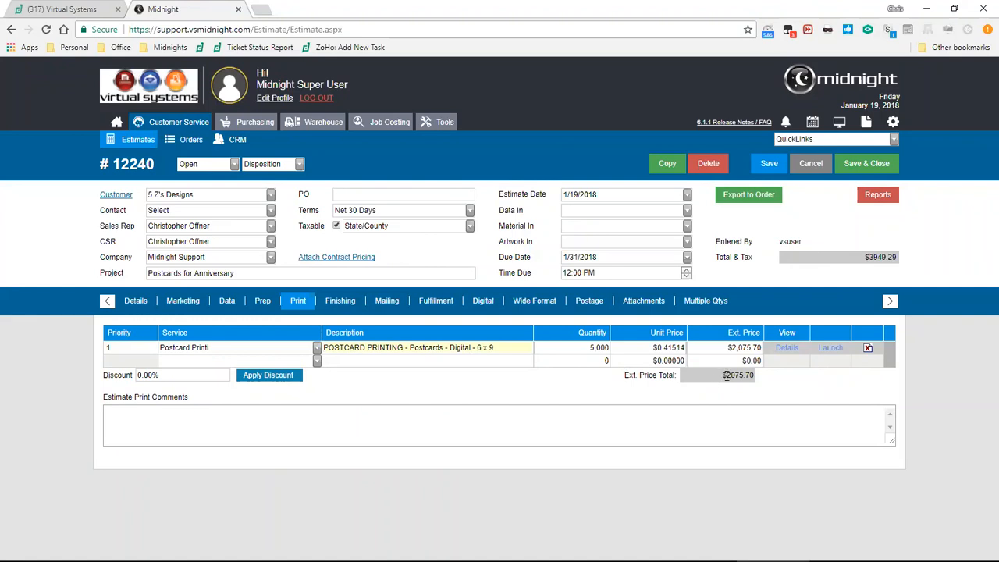
left_click_drag(725, 380, 757, 380)
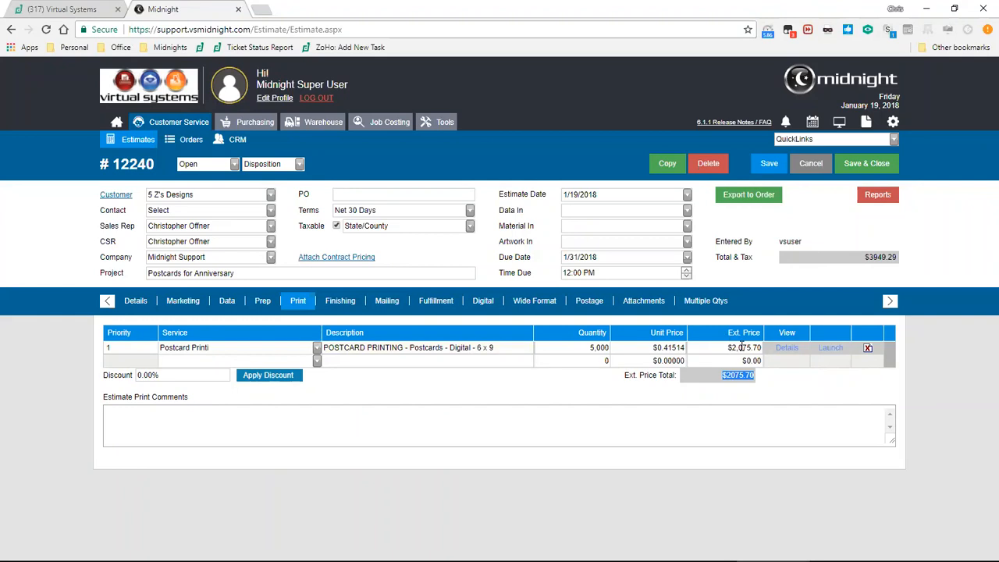
Review the finishing services that the postcard printing calculation added to the estimate, including the MicroCutting description
left_click(705, 380)
left_click(348, 304)
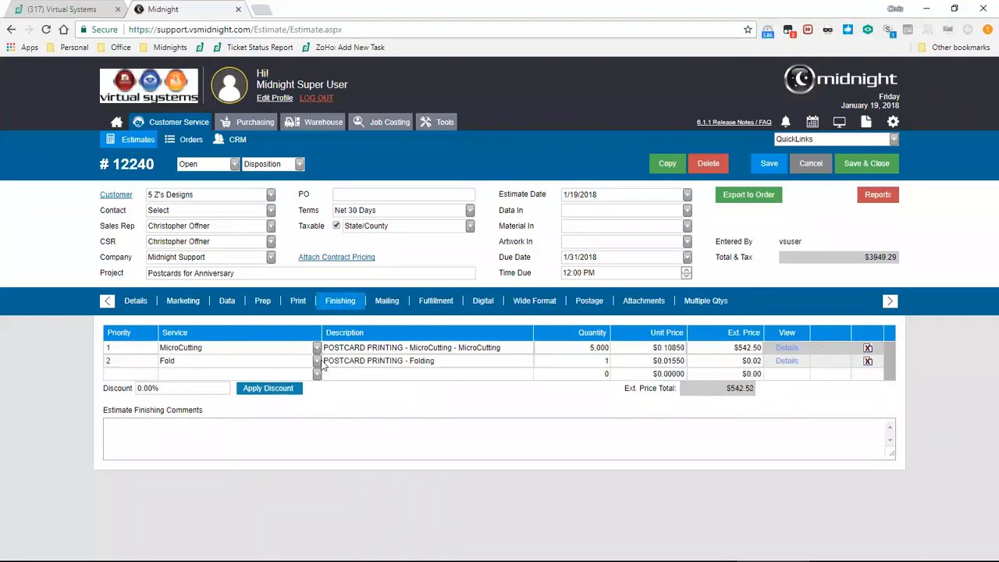
left_click_drag(403, 349, 325, 349)
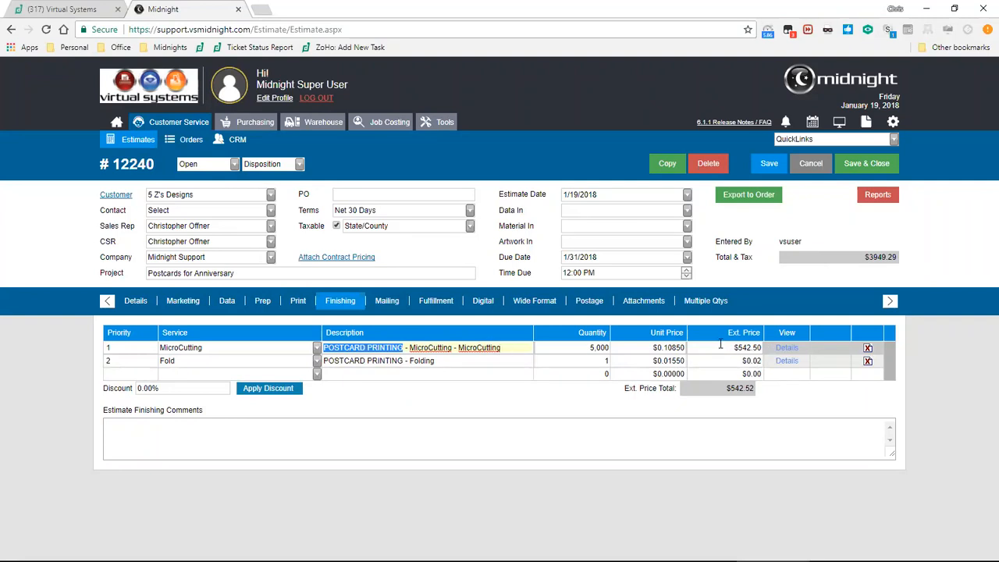
left_click(687, 406)
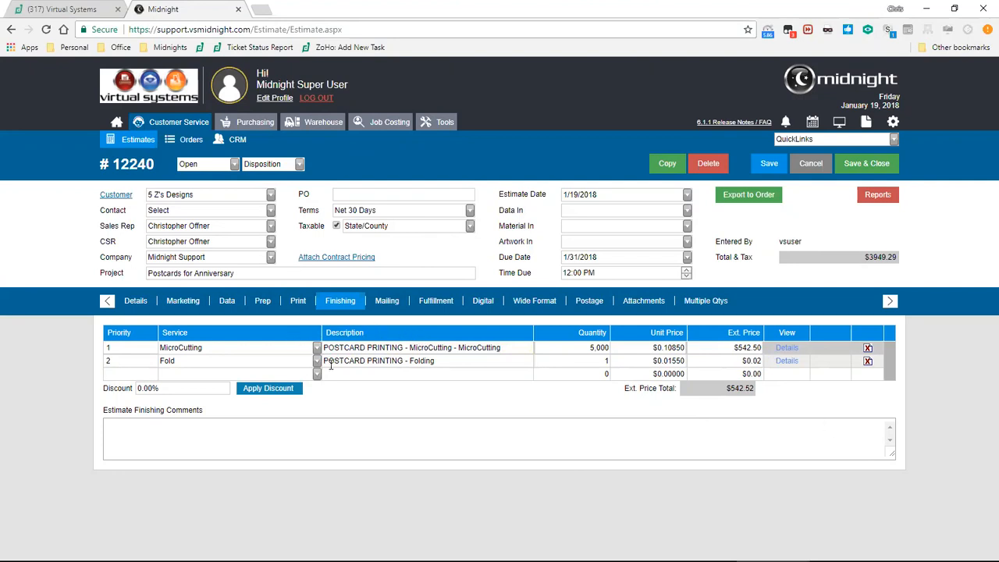
Set the CASS data service's unit price to .015 and append /Etc to its description
left_click(230, 302)
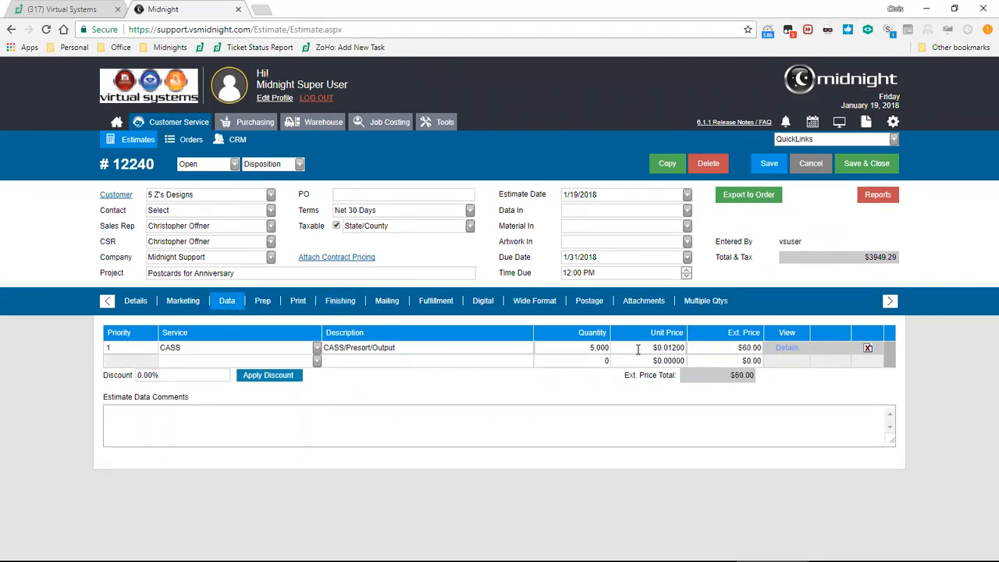
left_click_drag(637, 349, 758, 349)
type(".015")
key("Tab")
left_click(451, 348)
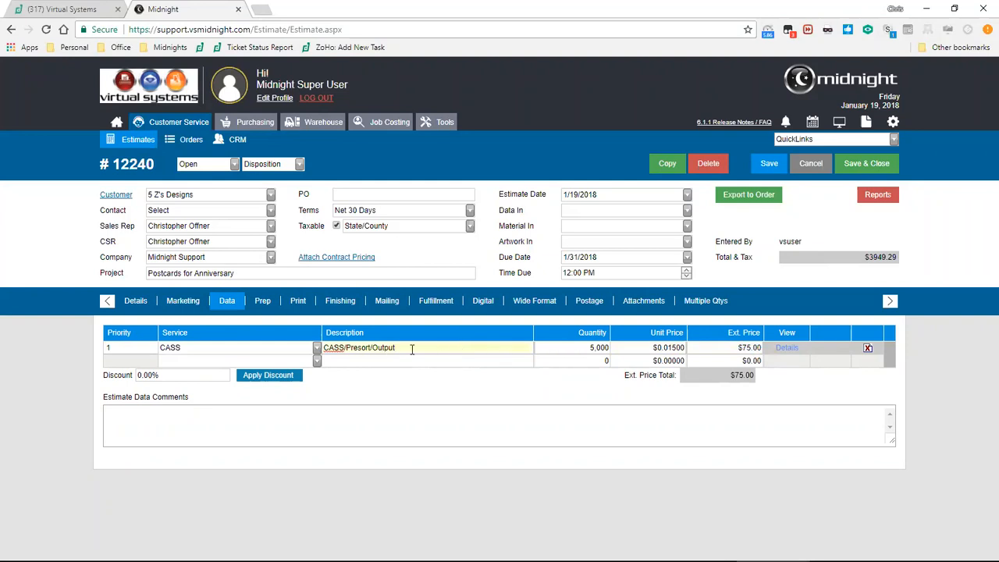
type("/Etc")
Try to edit the description of the Postcard Printing line in the estimate's print services
left_click(299, 304)
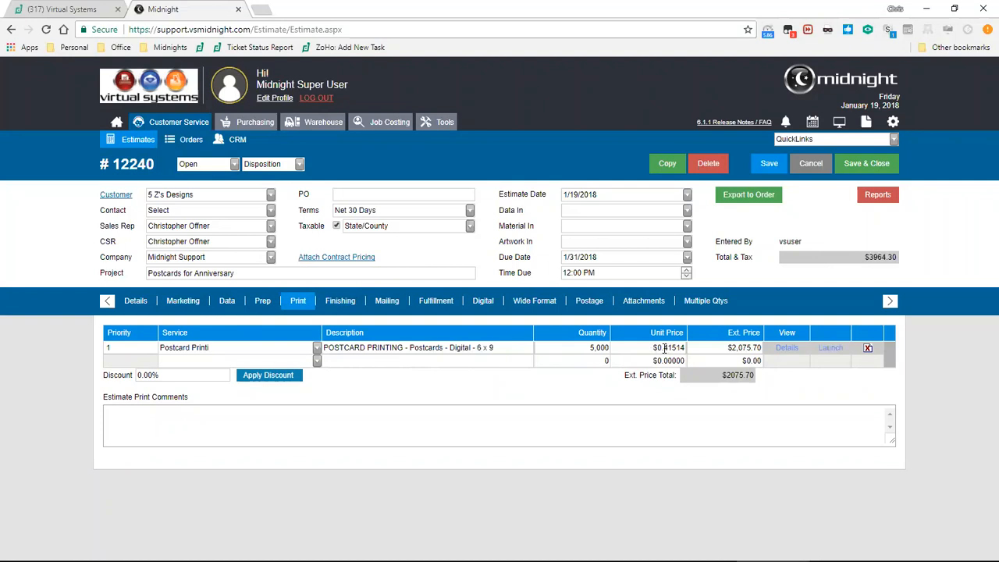
left_click(507, 351)
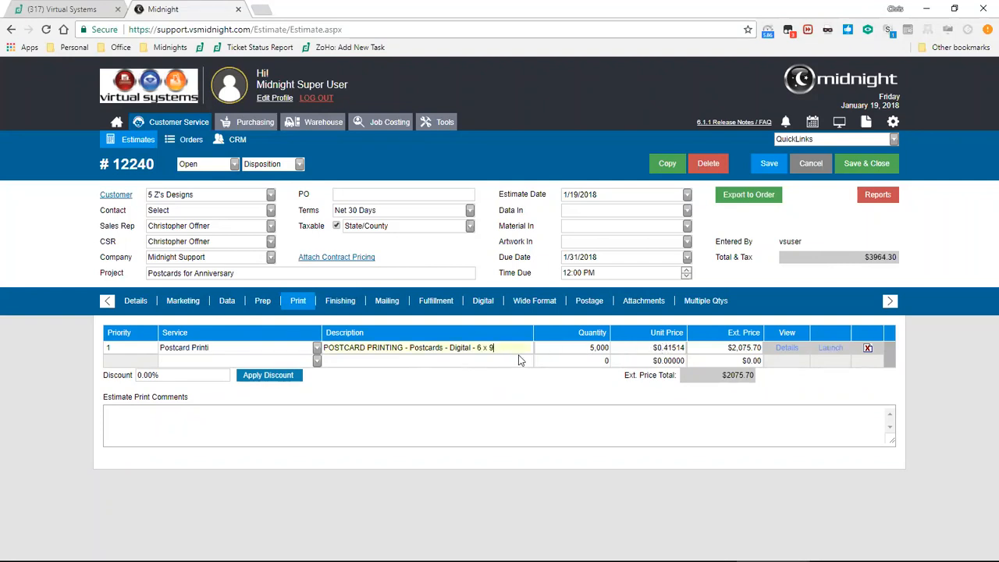
key("BackSpace")
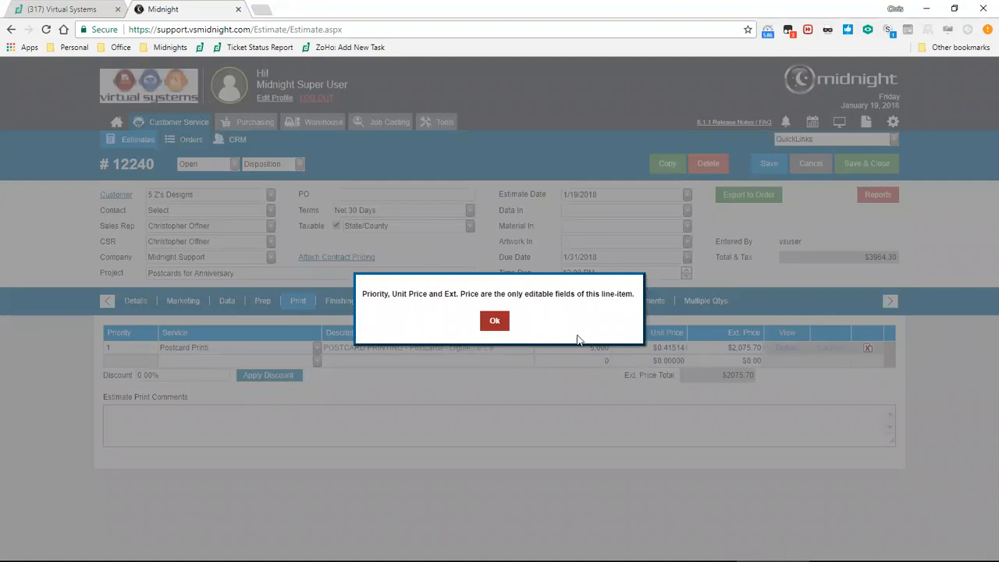
left_click(498, 324)
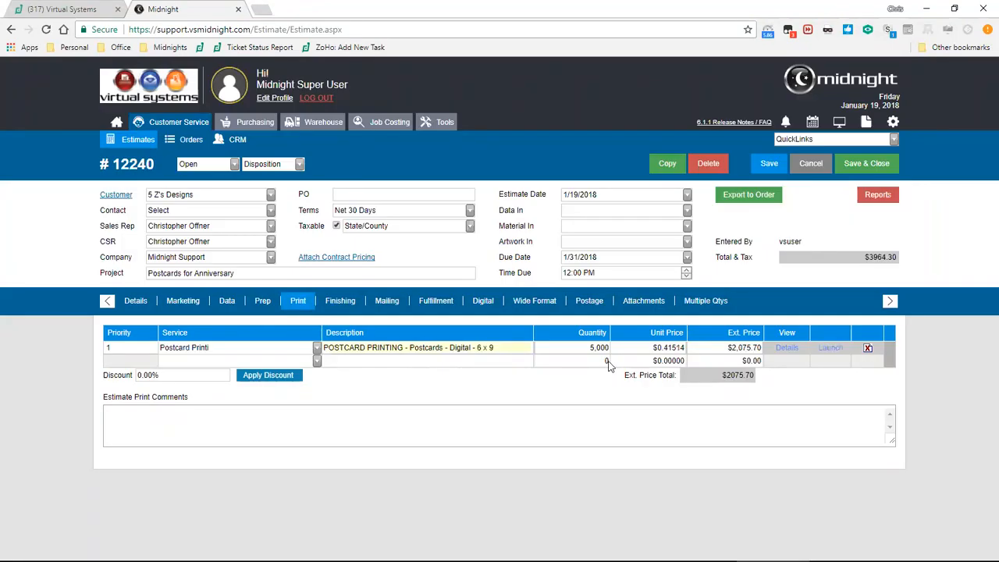
left_click(587, 349)
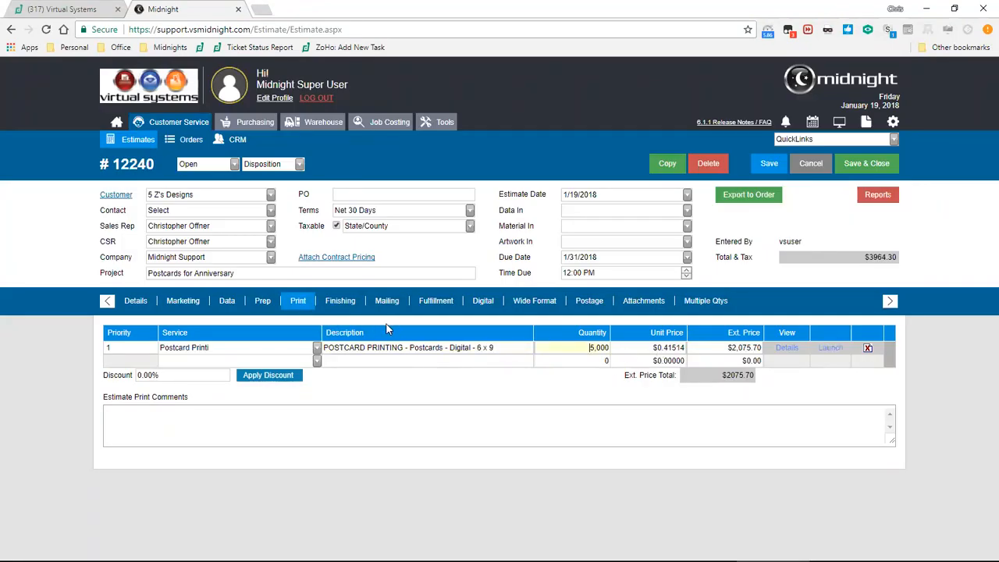
Remove the Fold service from the postcard print calculator, submit the calculation, and check the estimate's finishing services
left_click(833, 350)
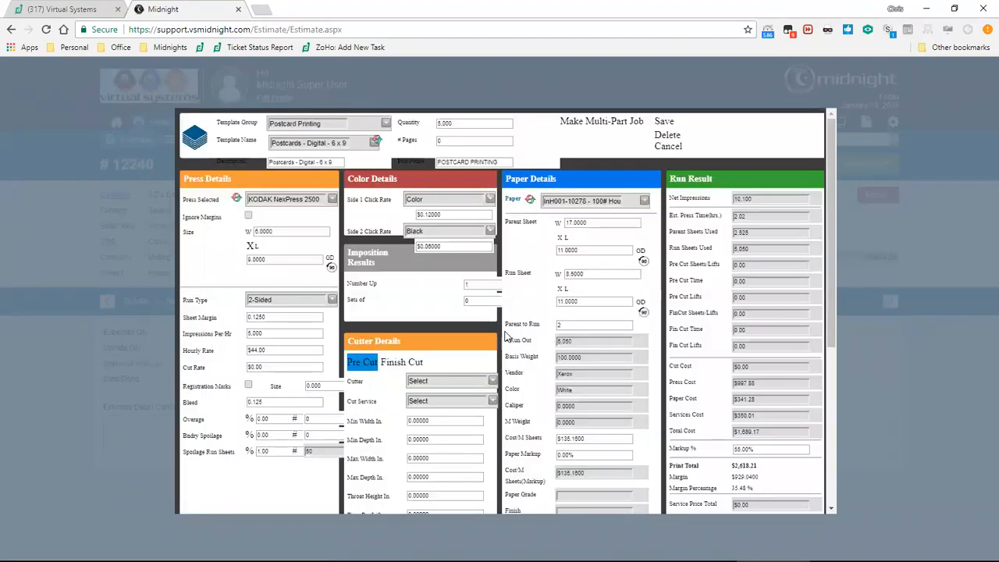
scroll(505, 335, "down", 4)
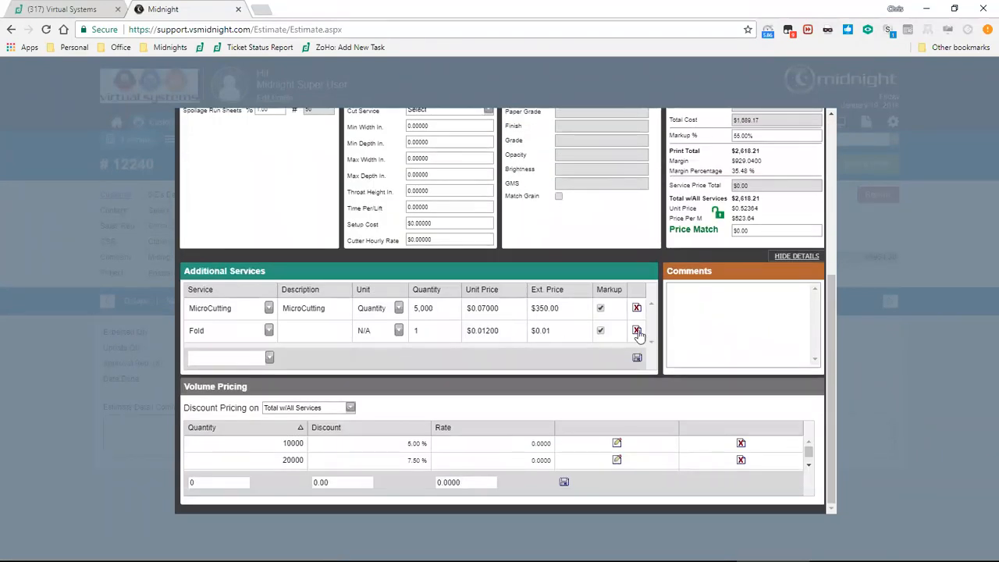
left_click(637, 331)
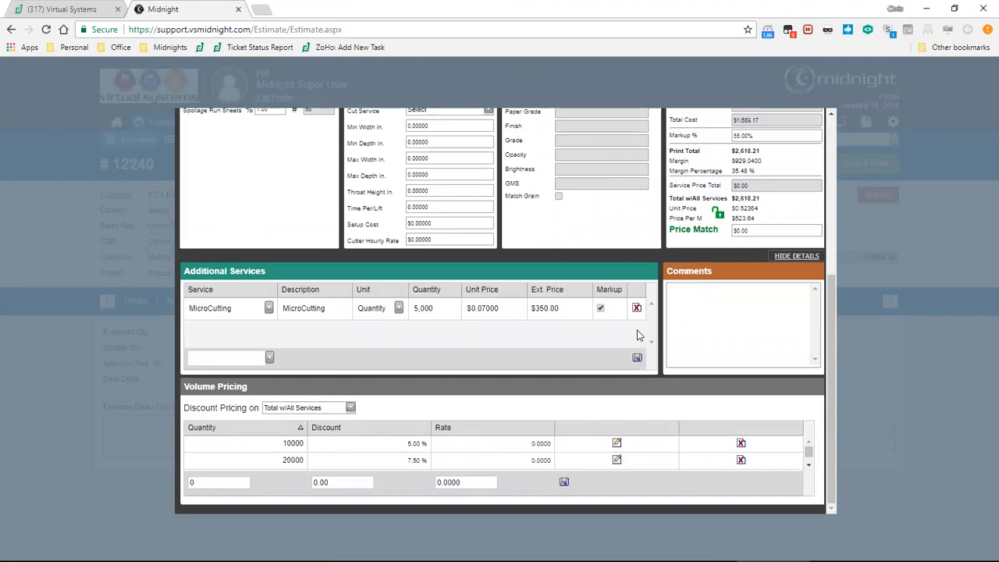
scroll(638, 333, "up", 5)
left_click(737, 121)
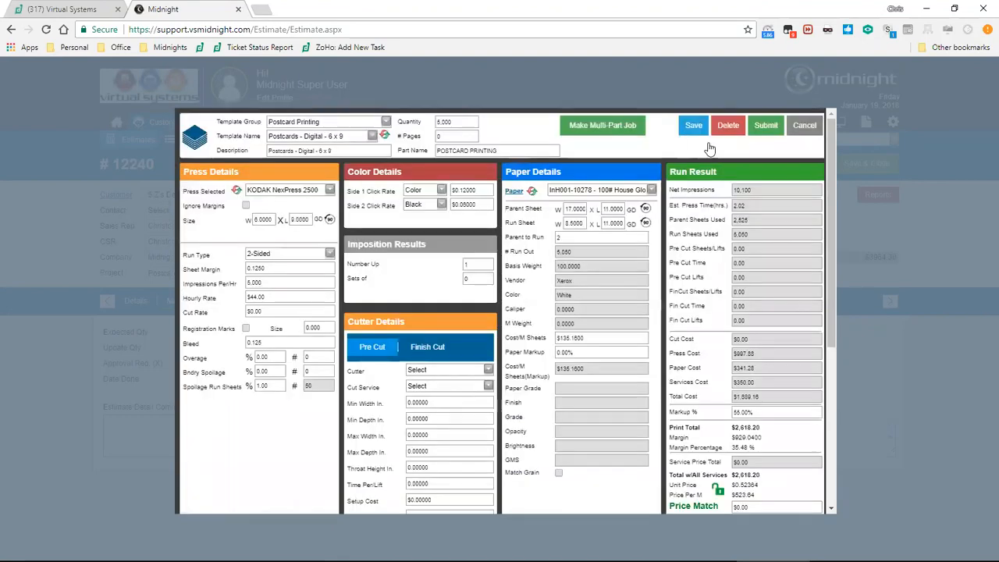
left_click(765, 132)
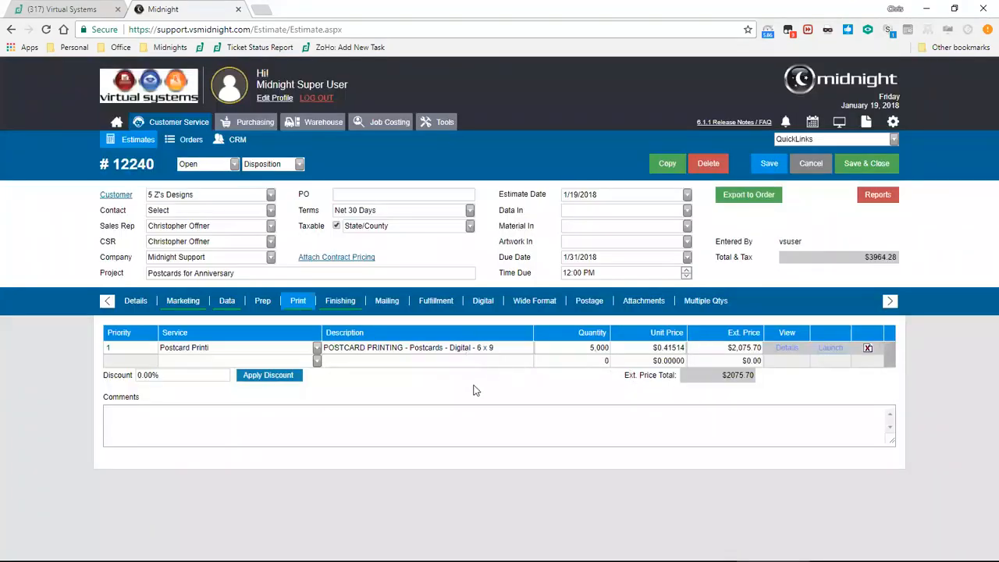
left_click(345, 304)
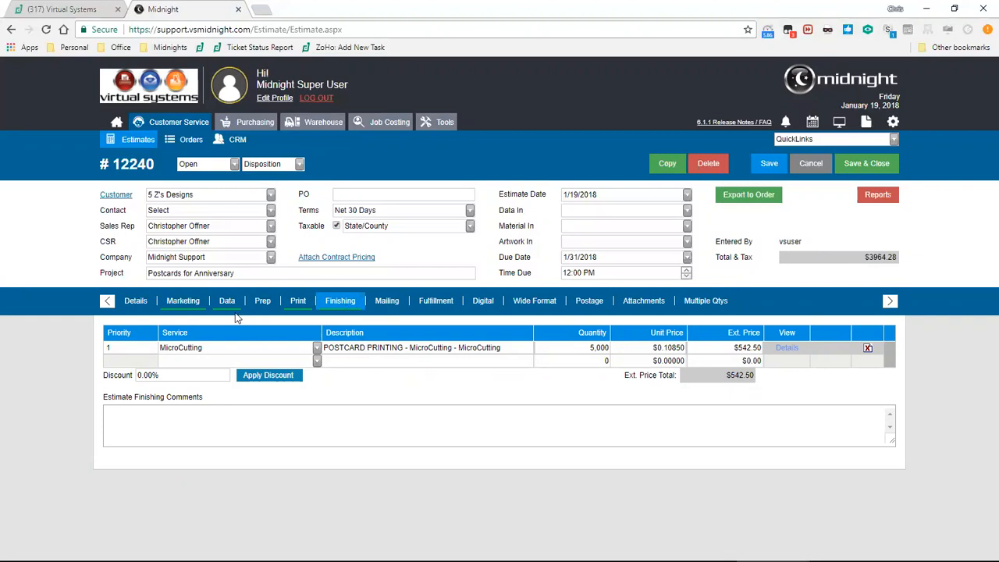
Apply a 25% discount to all of the estimate's marketing services
left_click(172, 305)
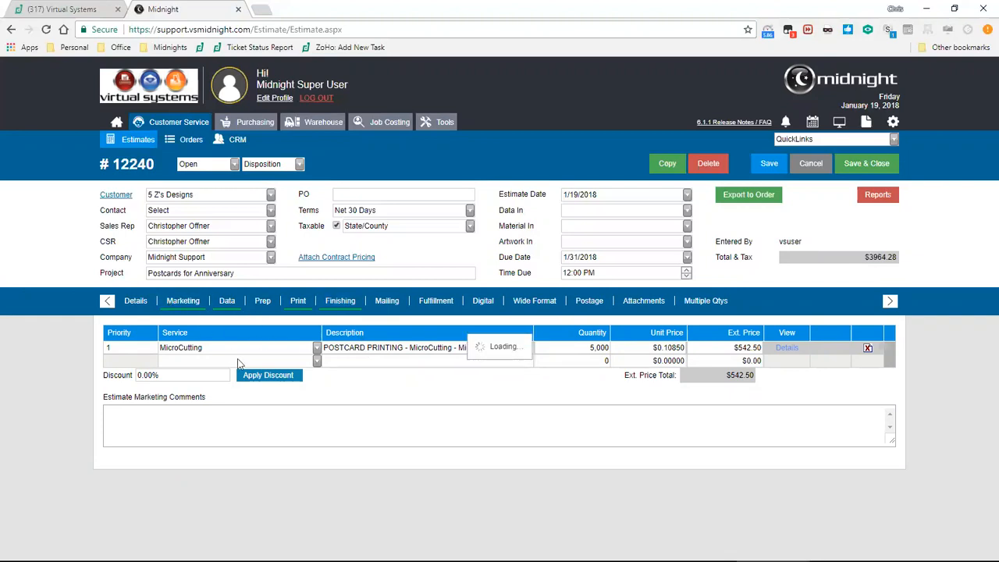
left_click_drag(191, 392, 108, 392)
type("-")
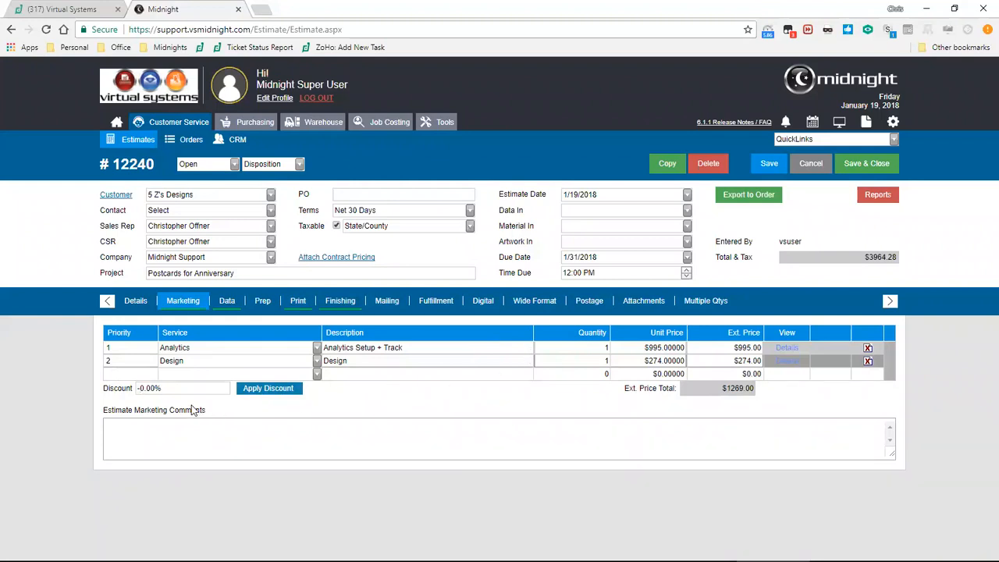
key("BackSpace")
left_click_drag(166, 390, 127, 390)
type("25")
left_click(281, 394)
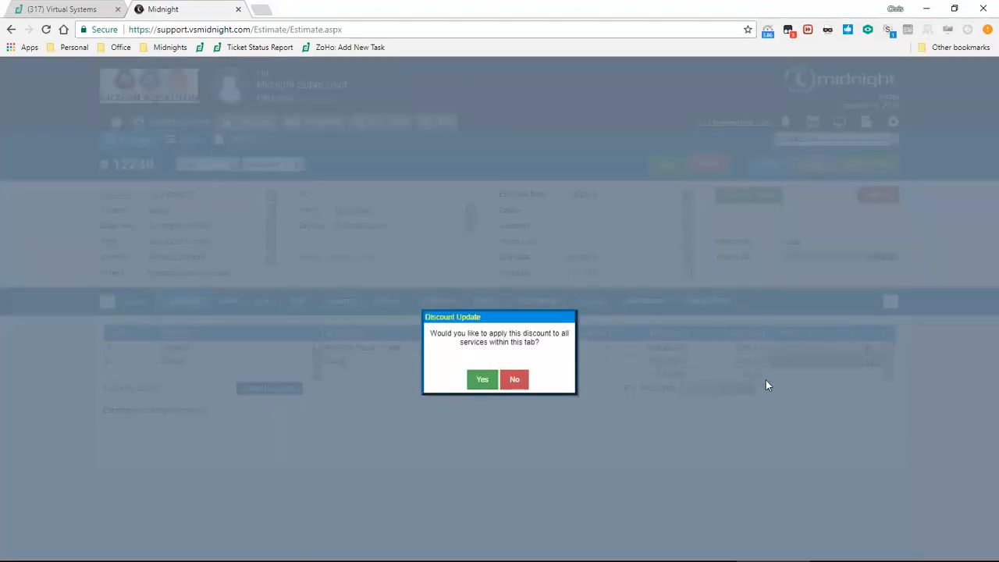
left_click(482, 380)
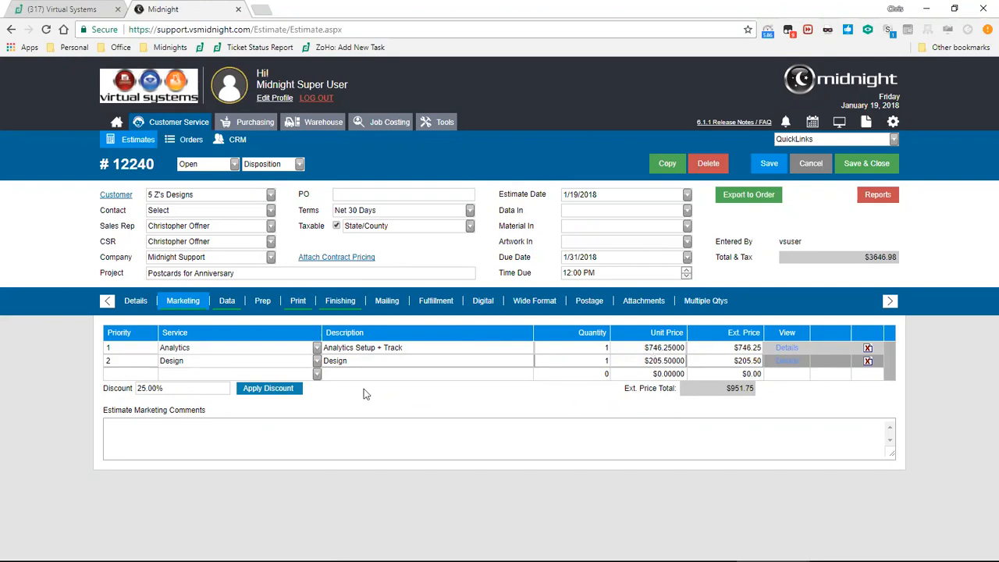
Remove the Analytics and Design marketing services and reset the marketing discount to 0%
left_click(316, 375)
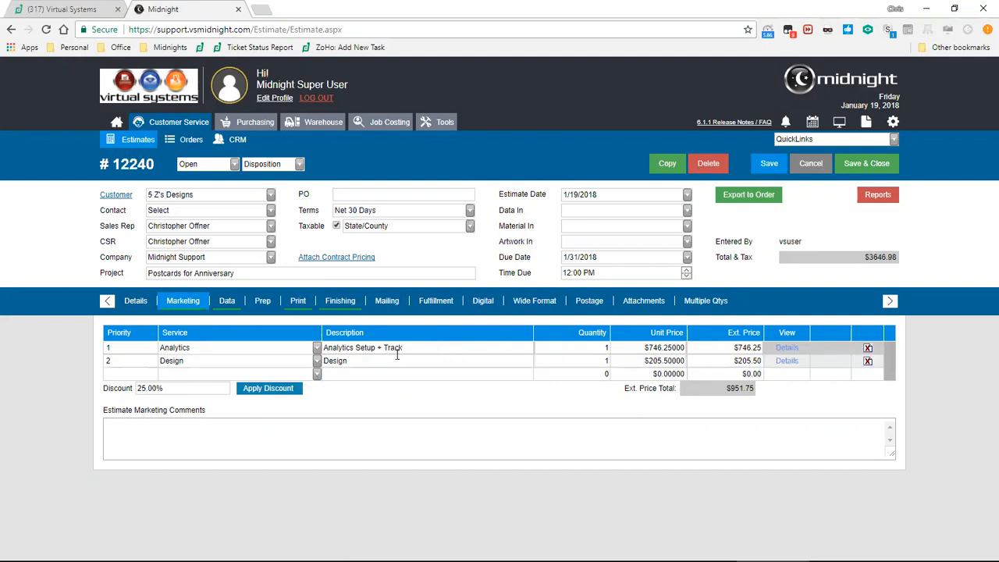
left_click(361, 359)
left_click(868, 349)
left_click_drag(164, 362, 119, 363)
type("0")
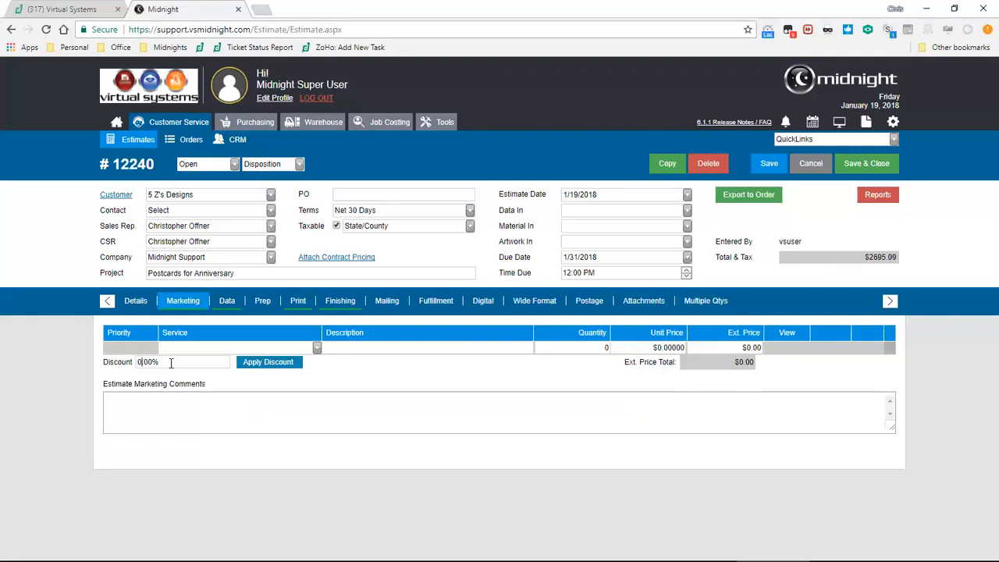
left_click(279, 362)
left_click(470, 328)
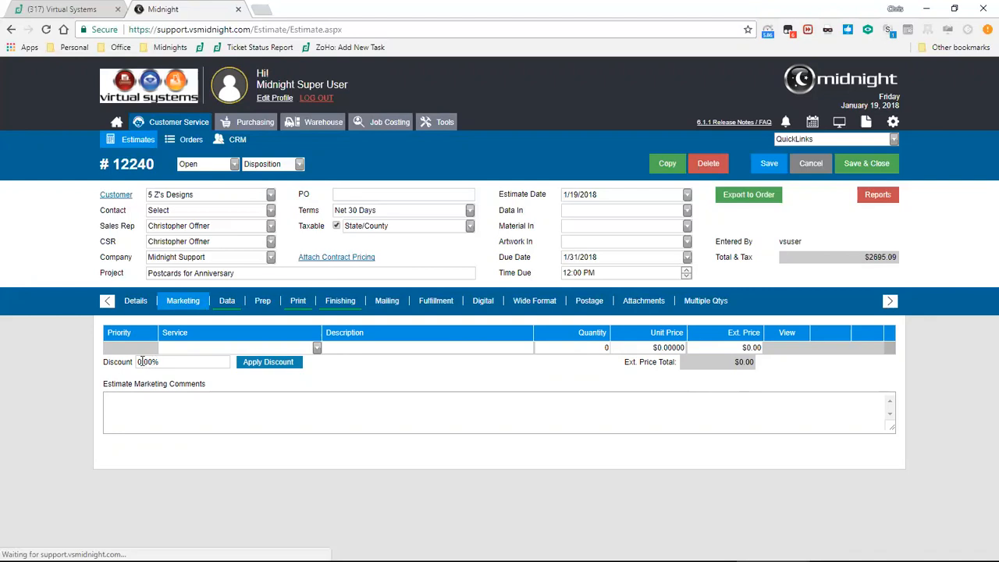
Add the Analytics Setup + Track and Design marketing services, choosing the Postcard Design - Full Conceptual option for the design
left_click(316, 349)
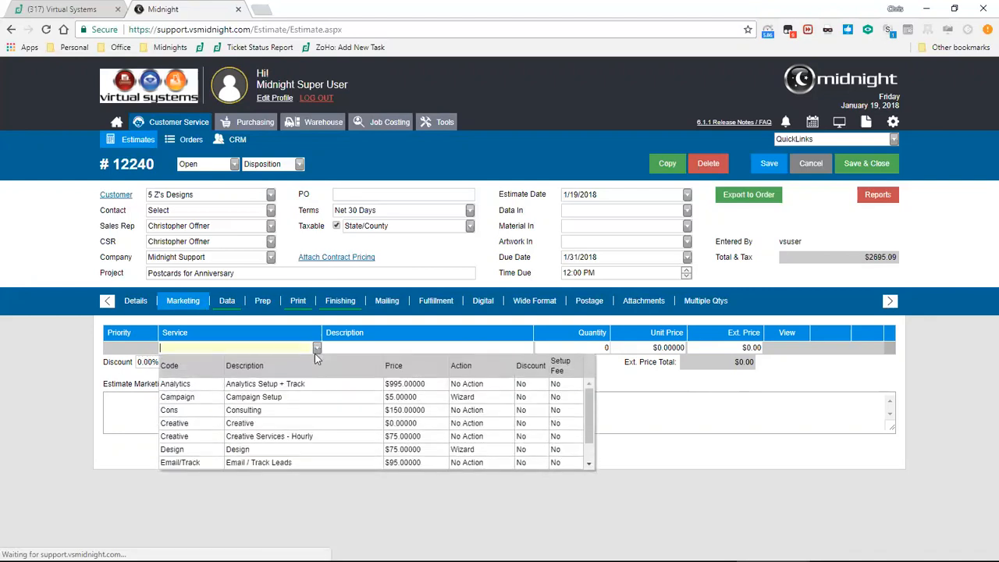
left_click(309, 391)
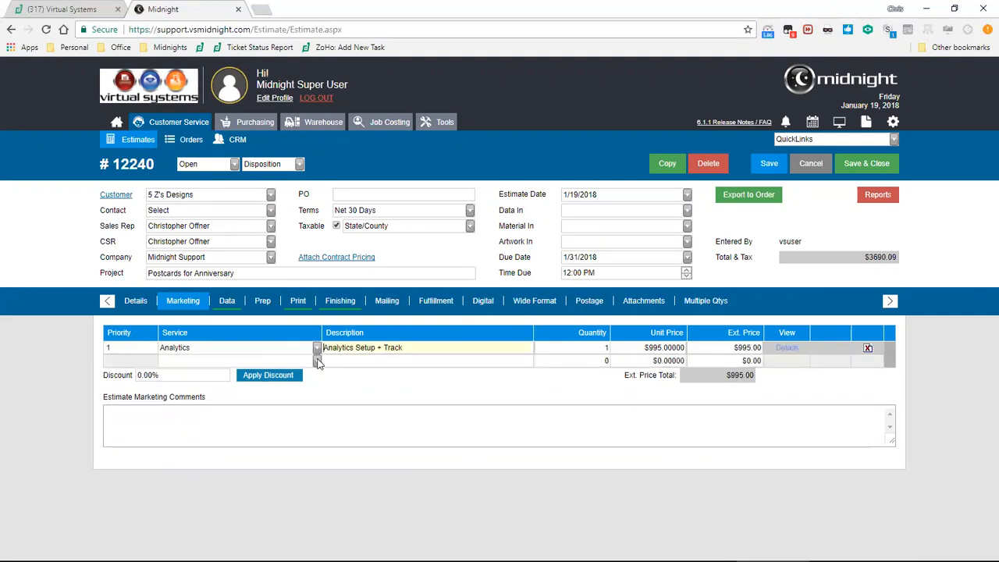
left_click(317, 362)
left_click(288, 410)
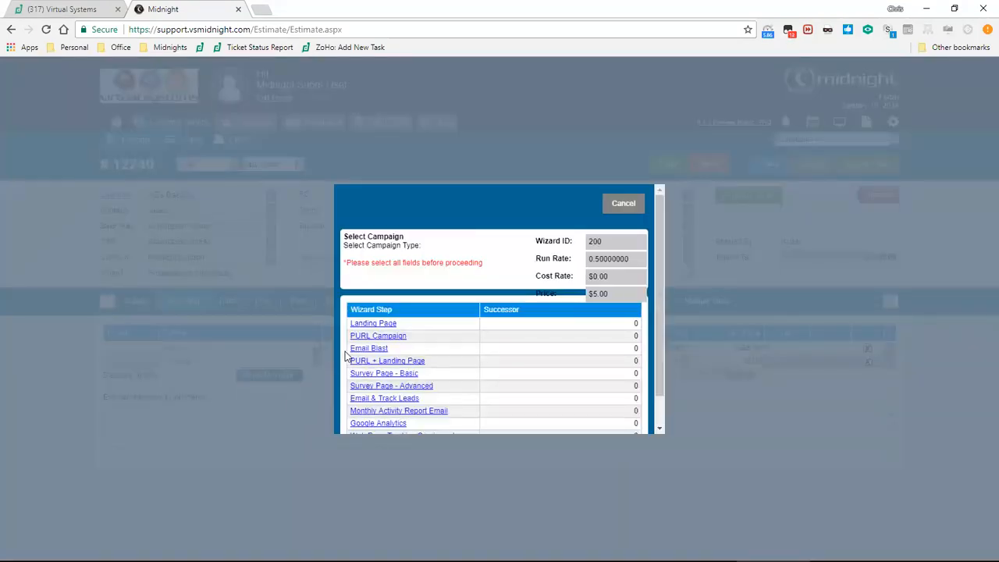
left_click(623, 204)
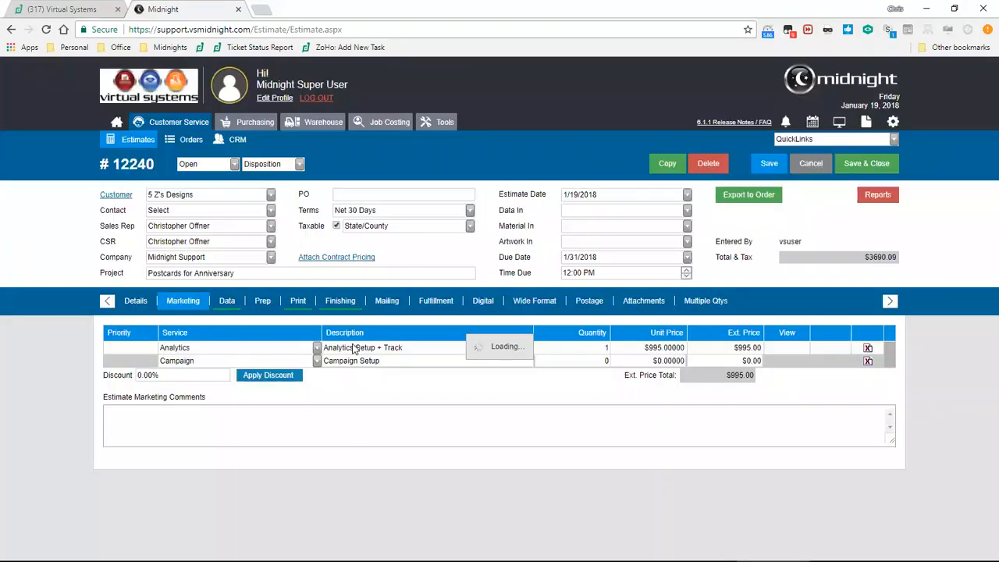
left_click(316, 361)
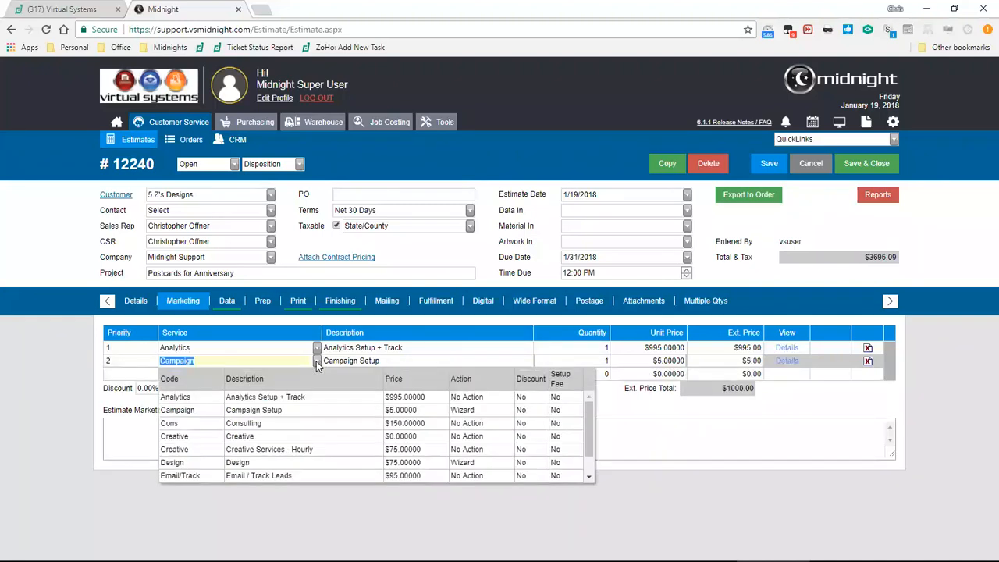
left_click(291, 463)
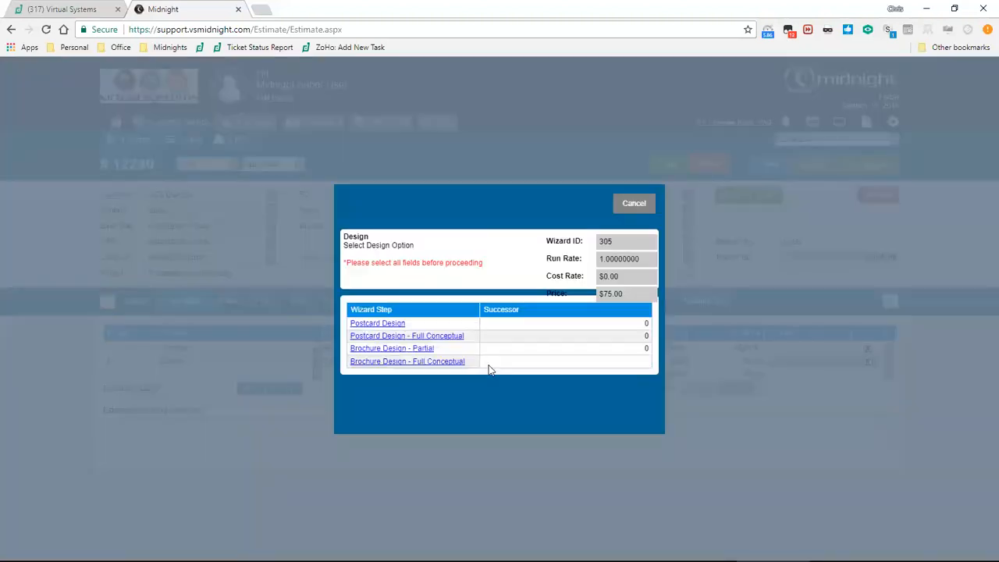
left_click(419, 337)
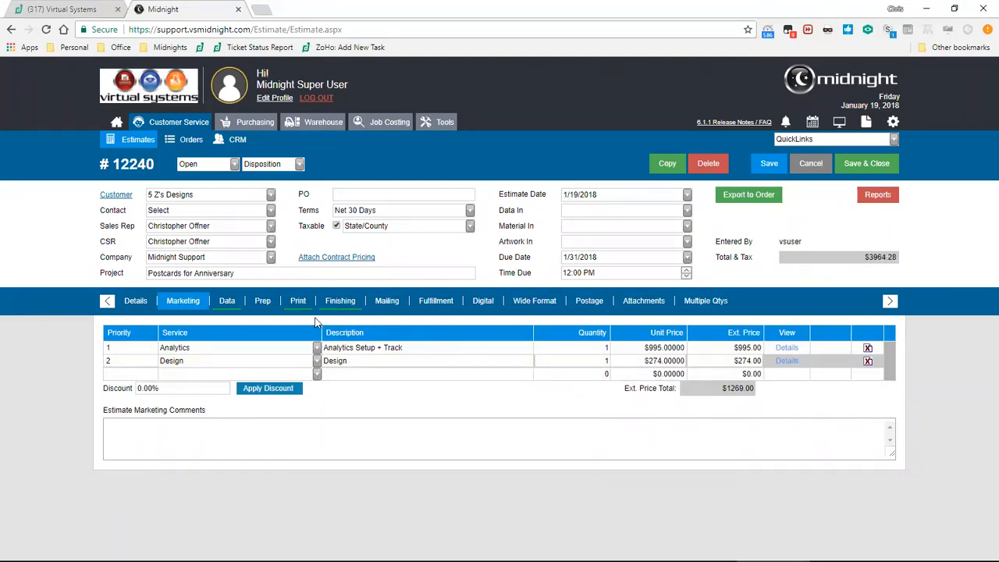
Set the leftovers handling to Deliver to Client in the estimate details
left_click(139, 307)
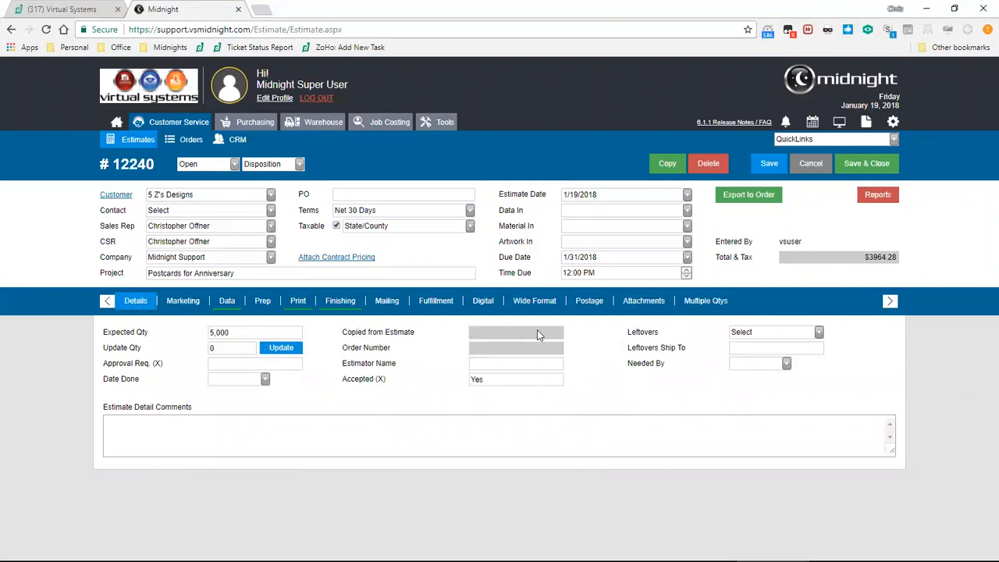
left_click(783, 332)
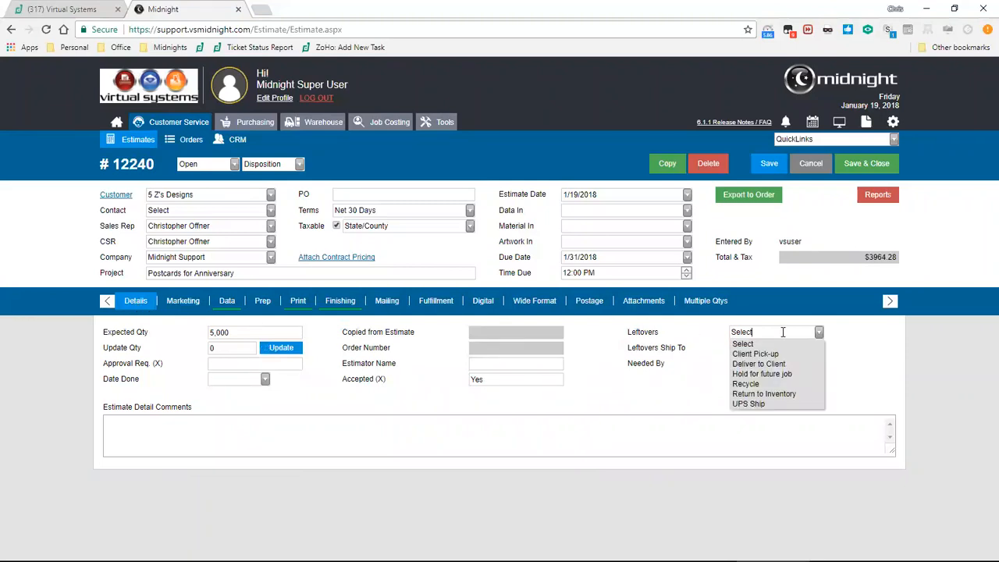
left_click(773, 374)
left_click(771, 347)
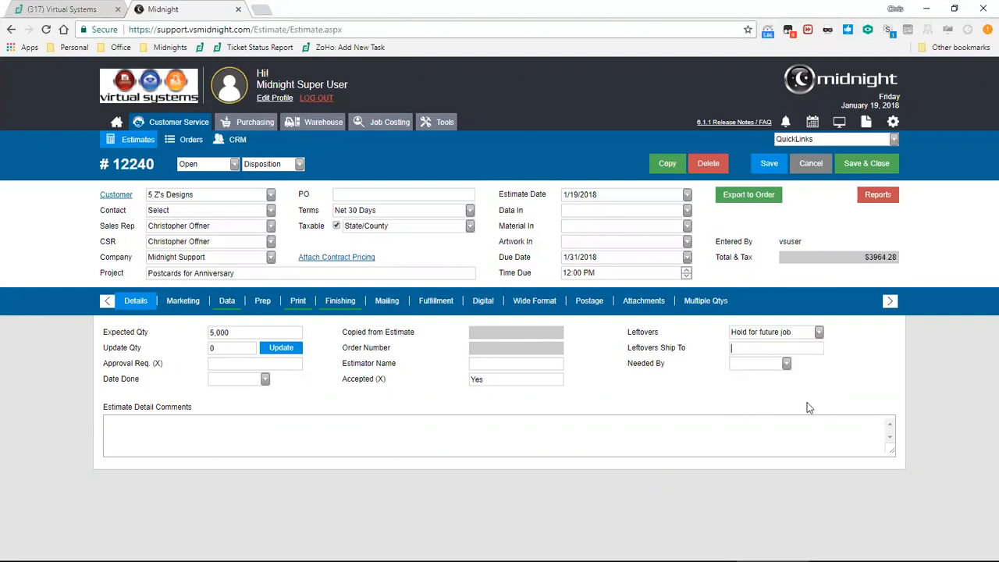
left_click(818, 335)
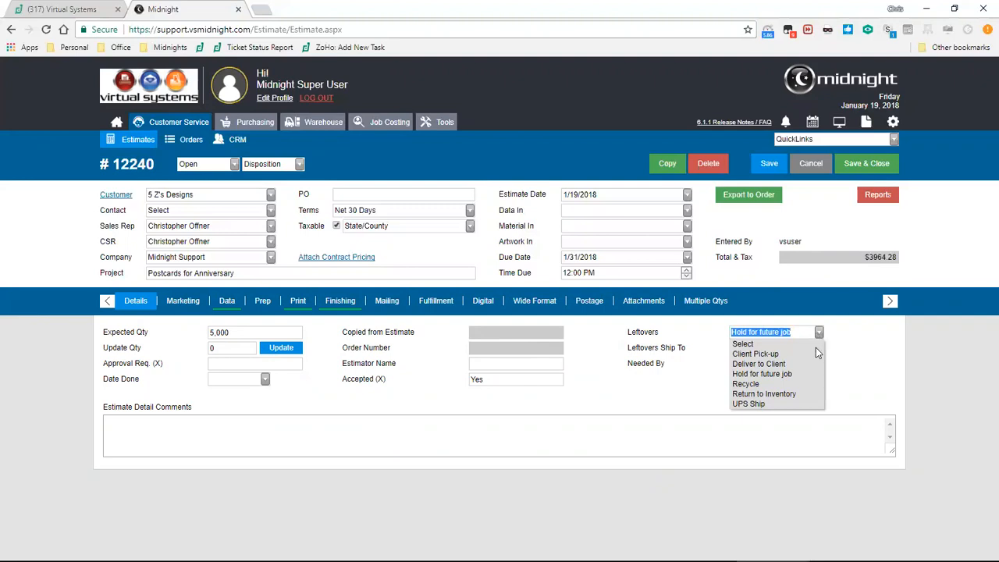
left_click(810, 363)
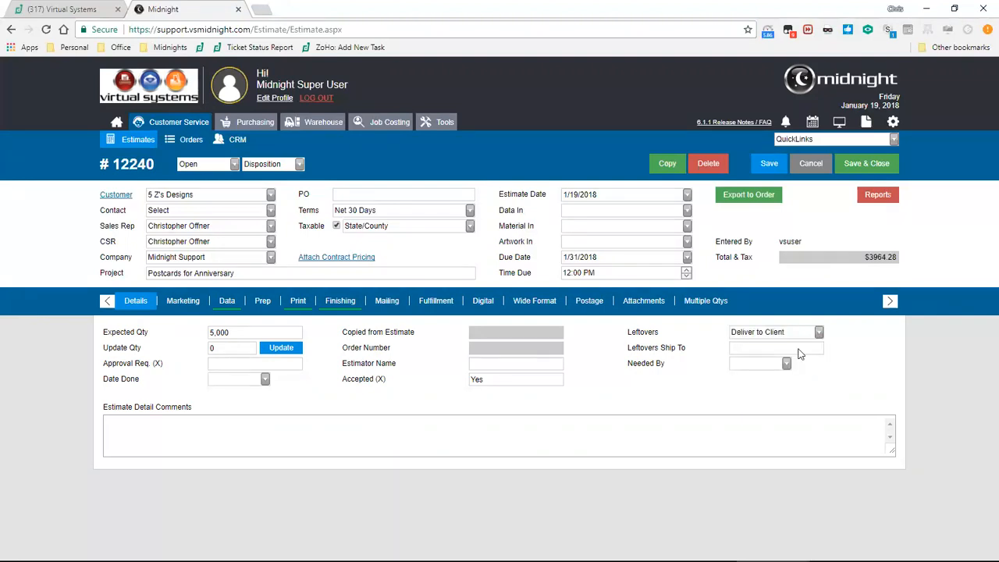
Fill in the estimate details: leftovers ship to Corp. Office, date done 1/30/2018 and needed by 1/31/2018
type("Corp. Office")
left_click(265, 380)
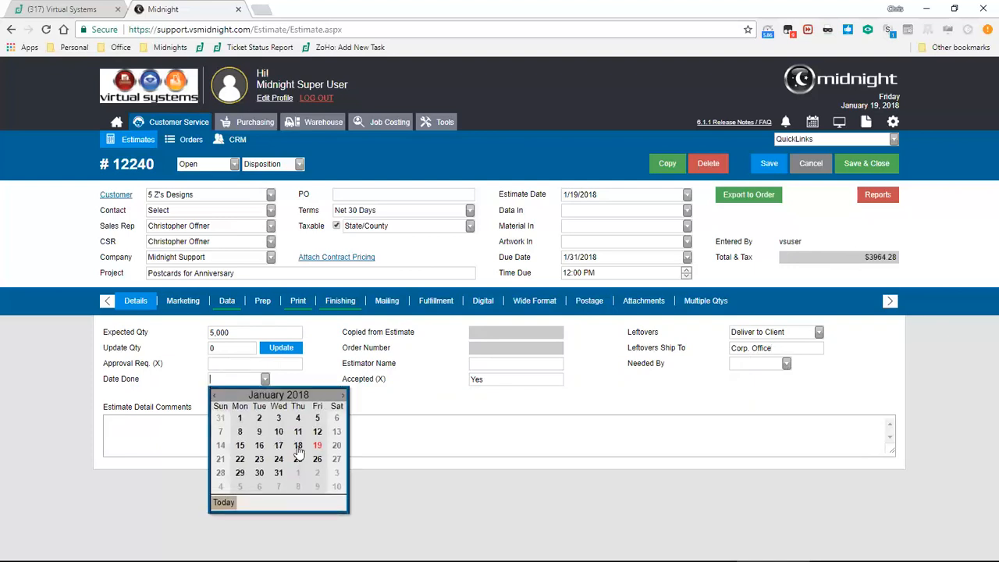
left_click(298, 445)
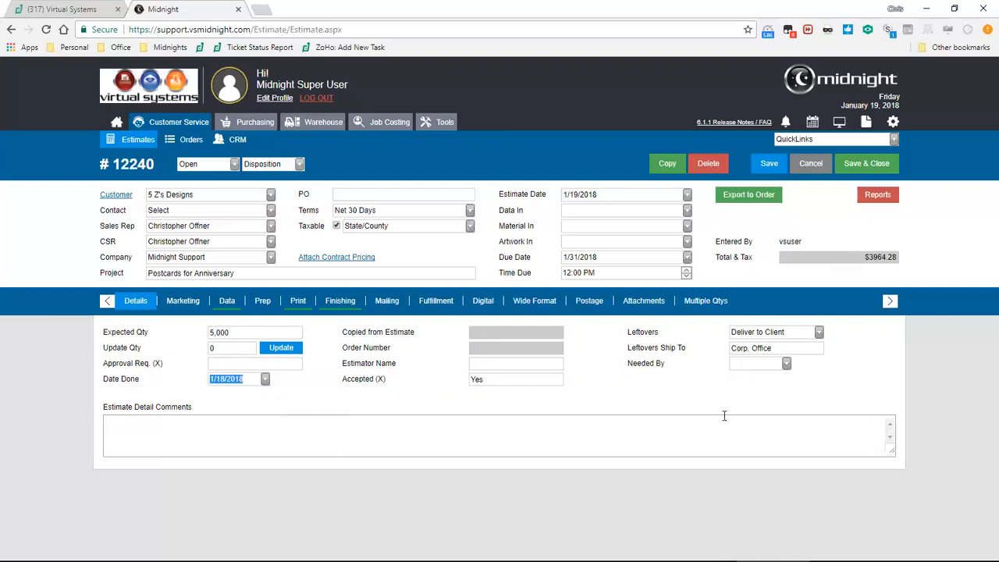
left_click(266, 379)
left_click(262, 478)
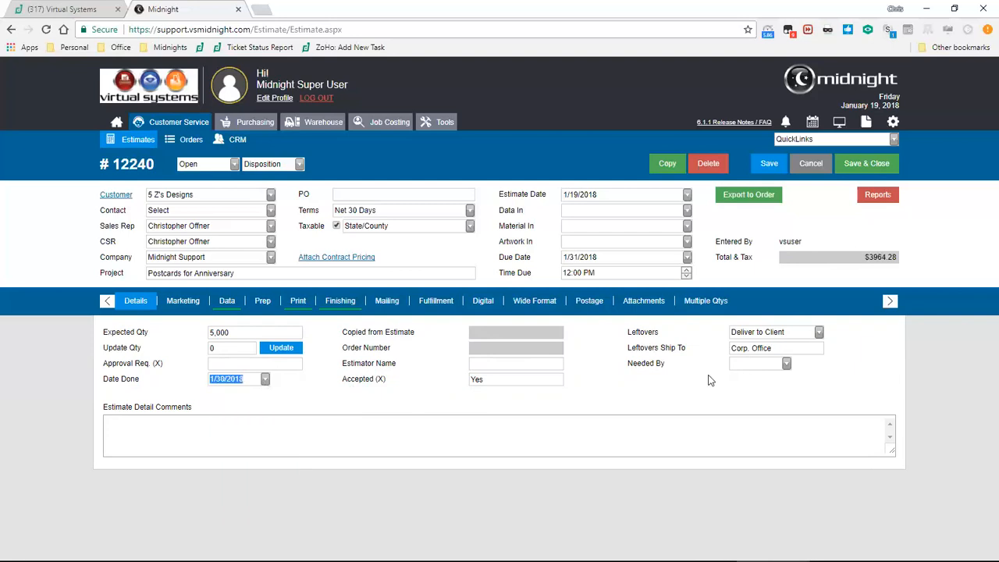
left_click(786, 364)
left_click(800, 459)
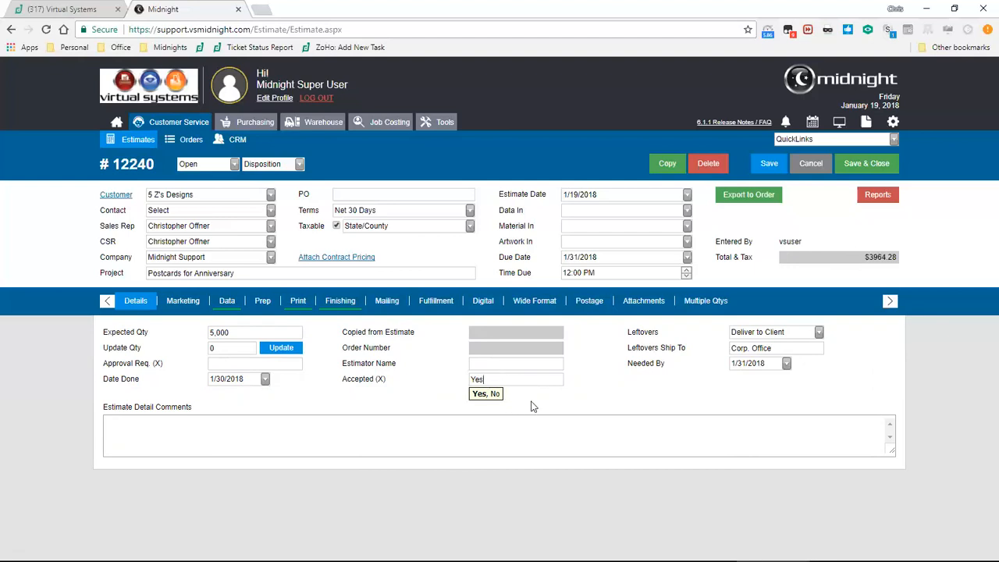
Change the Accepted value in the estimate details to No and set it back to Yes
left_click_drag(492, 380, 414, 384)
key("Down")
key("Up")
key("Down")
key("Up")
key("Down")
key("Up")
key("Down")
key("Up")
type("No")
left_click_drag(500, 380, 459, 380)
type("Yes")
Add Std Auto 3-Digit Flat DSCF as the first postage line of the estimate
left_click(581, 310)
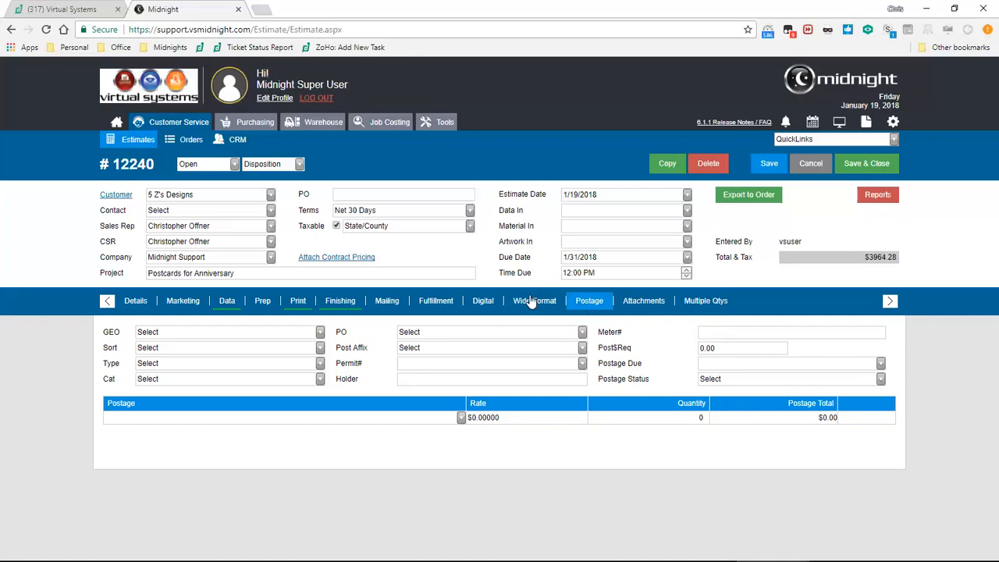
left_click(461, 419)
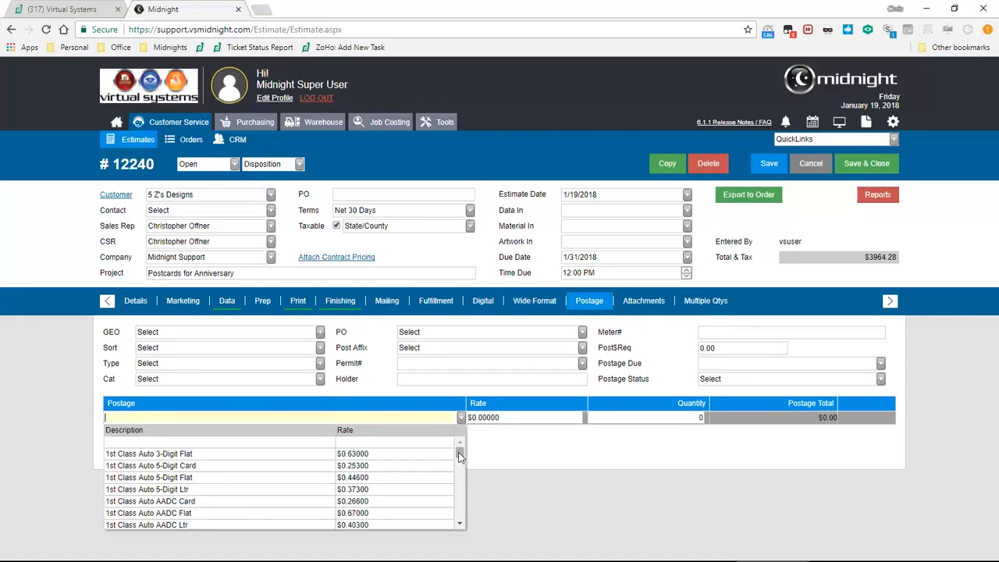
mouse_move(458, 452)
left_mouse_down()
mouse_move(470, 481)
mouse_move(464, 447)
left_mouse_up()
scroll(279, 479, "down", 4)
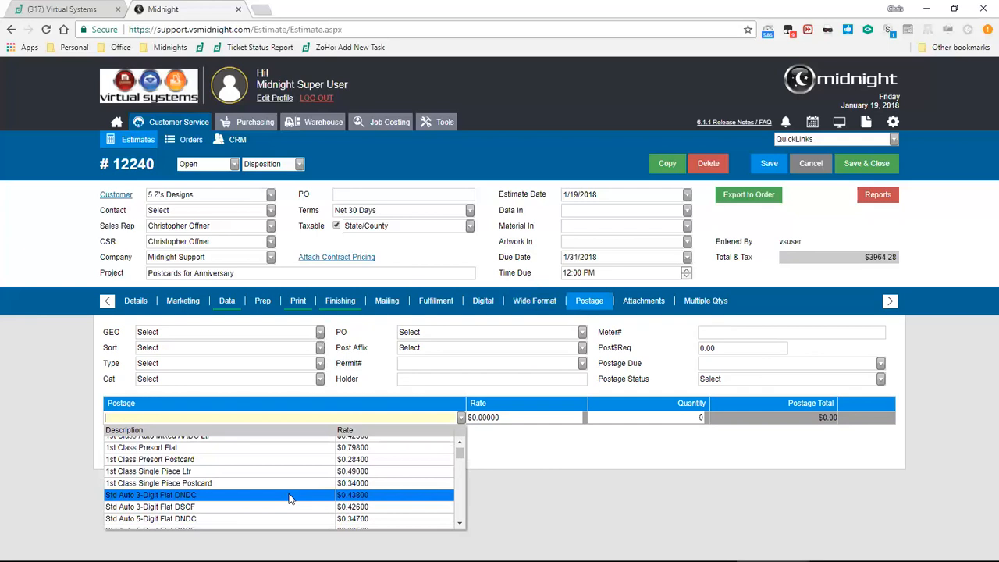
left_click(289, 507)
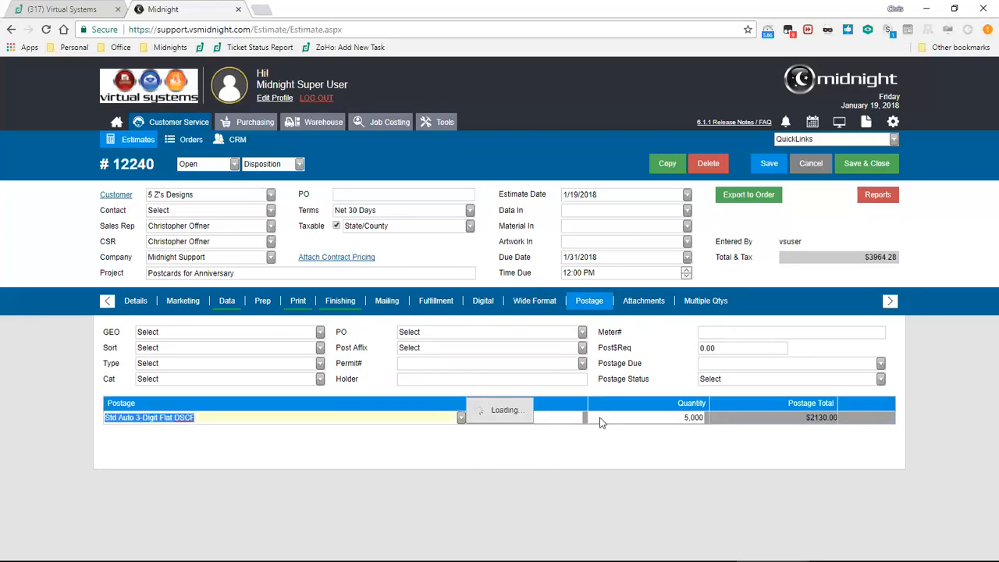
mouse_move(733, 350)
left_mouse_down()
mouse_move(688, 347)
mouse_move(735, 348)
left_mouse_up()
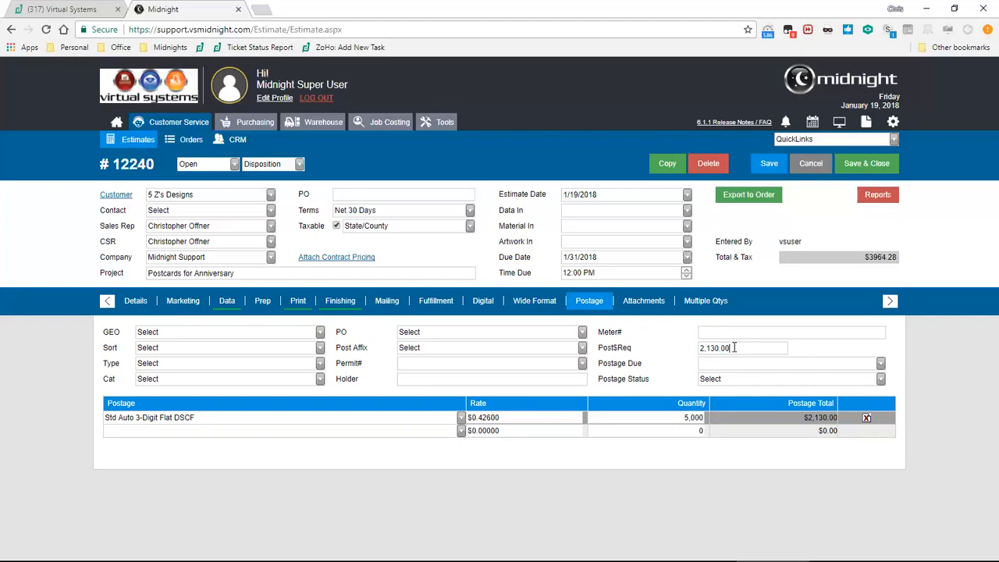
Add Std NP Non-Auto 3-Digit Ltr as a second postage line
left_click(461, 431)
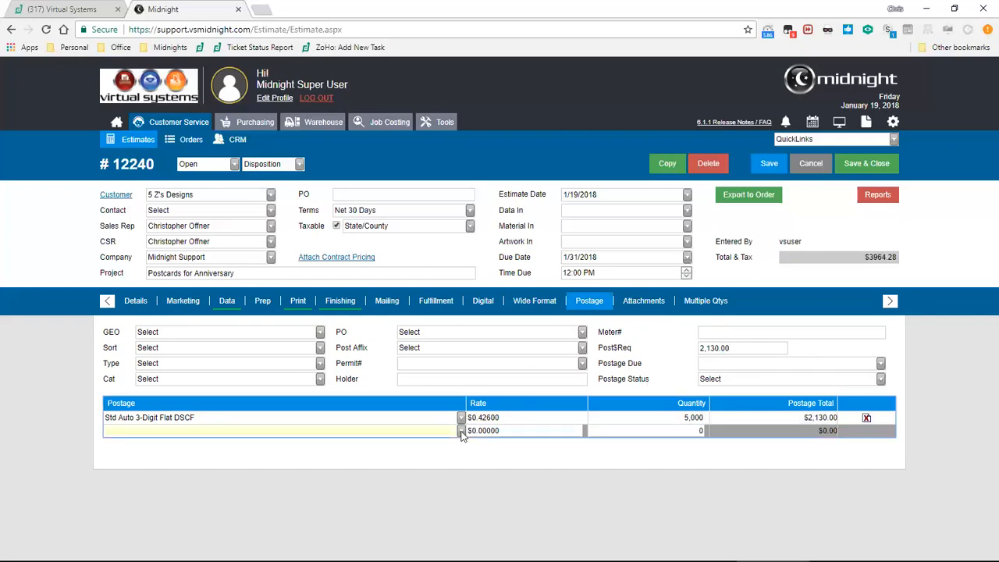
left_click_drag(460, 465, 460, 484)
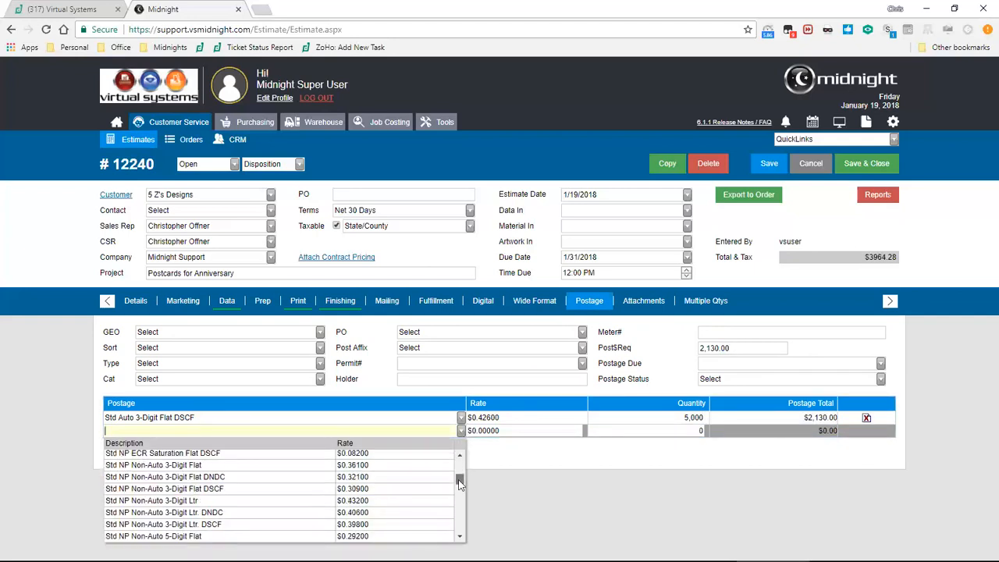
left_click(405, 501)
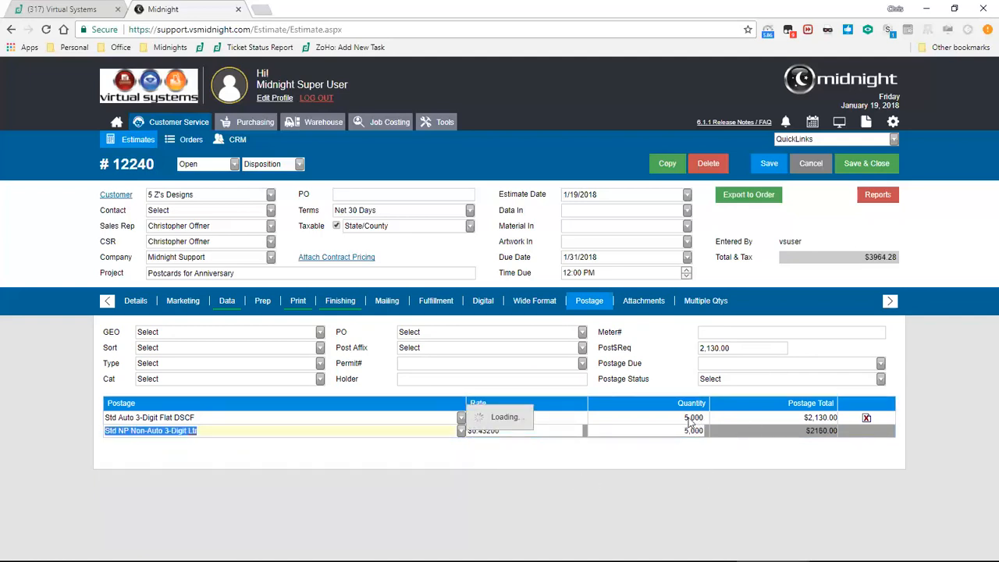
Split the postage quantities into 2,000 for Std Auto 3-Digit Flat DSCF and 3,000 for Std NP Non-Auto 3-Digit Ltr
type("2000")
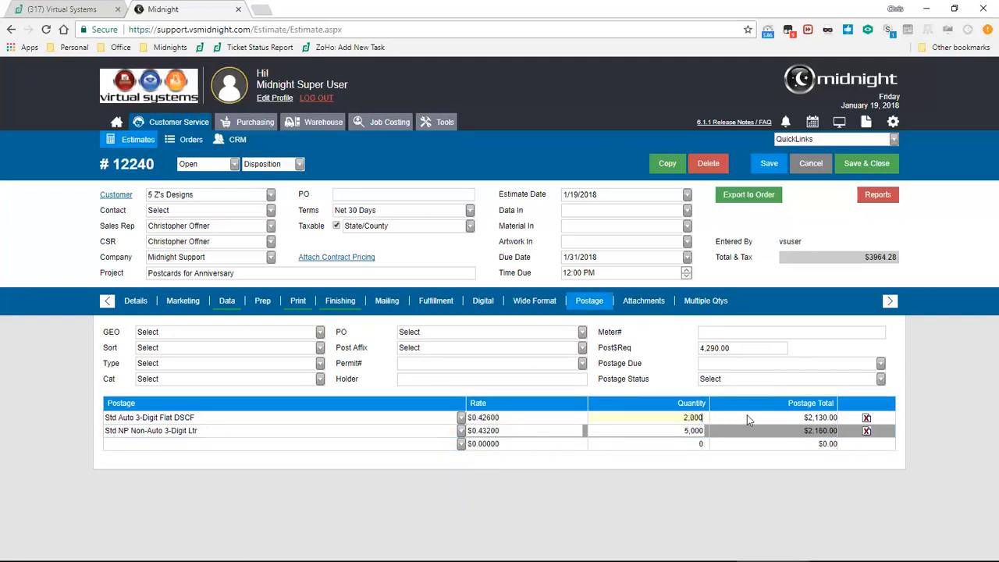
left_click(675, 432)
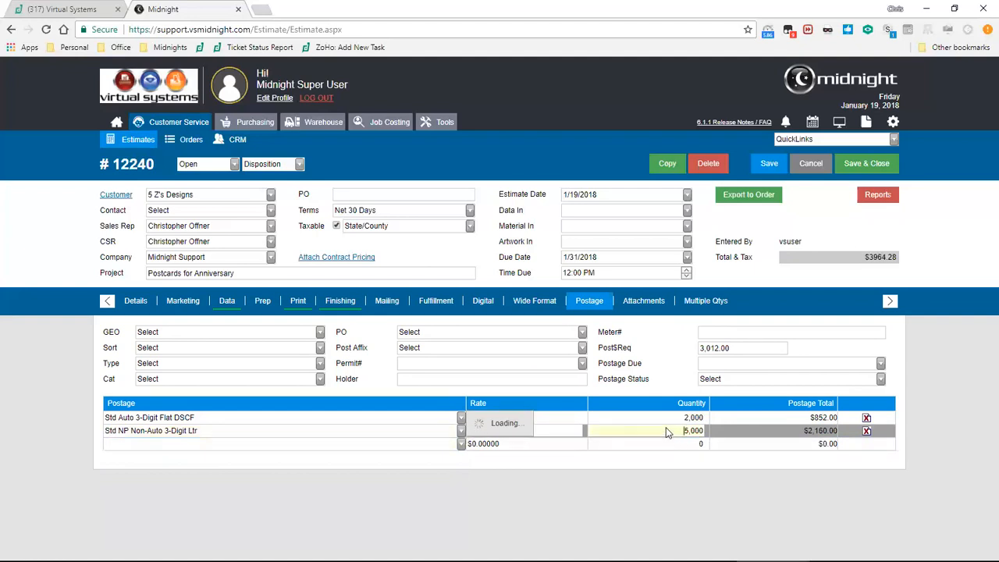
double_click(689, 432)
type("3")
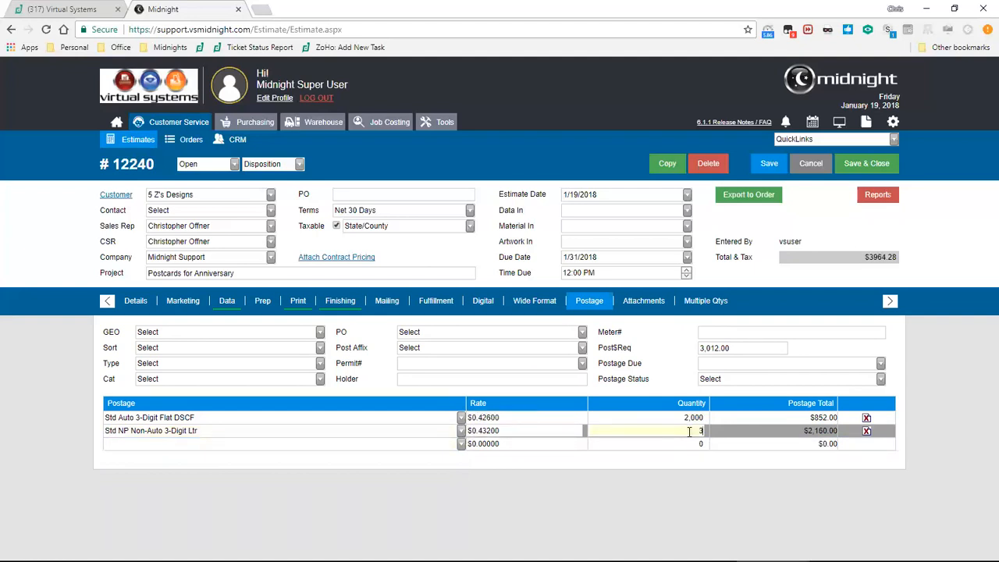
key("Tab")
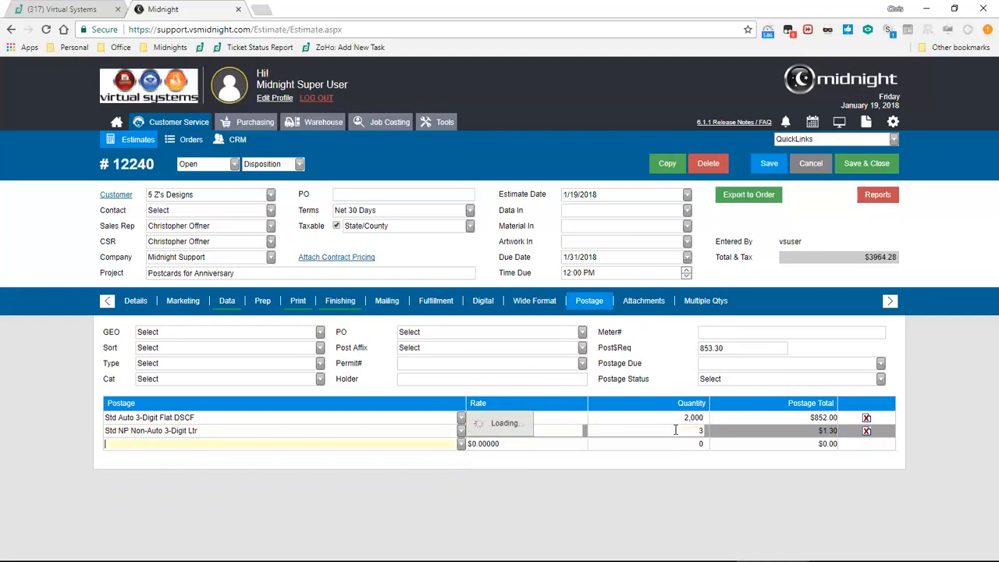
left_click(678, 431)
type("3000")
key("Tab")
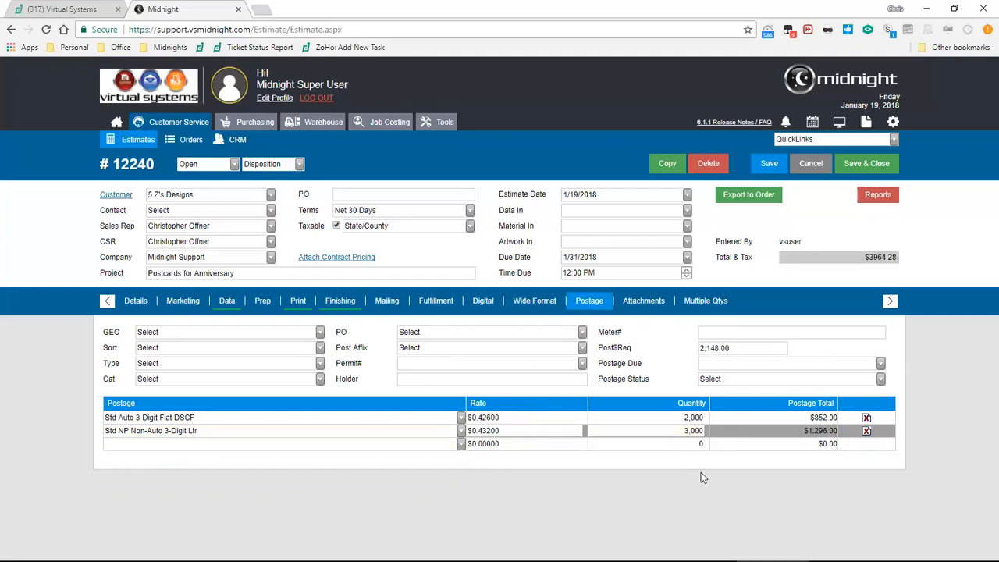
left_click(701, 351)
left_click_drag(856, 265, 901, 264)
left_click(885, 271)
Classify the mailing postage with GEO Regional, sort Full Rate, type Standard and category Postcard
left_click(322, 334)
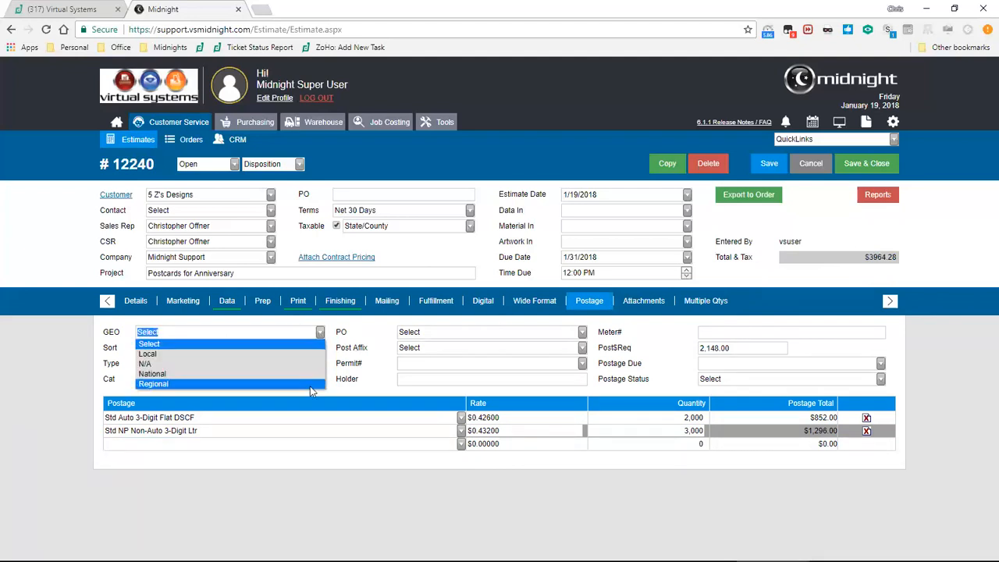
left_click(312, 386)
left_click(321, 350)
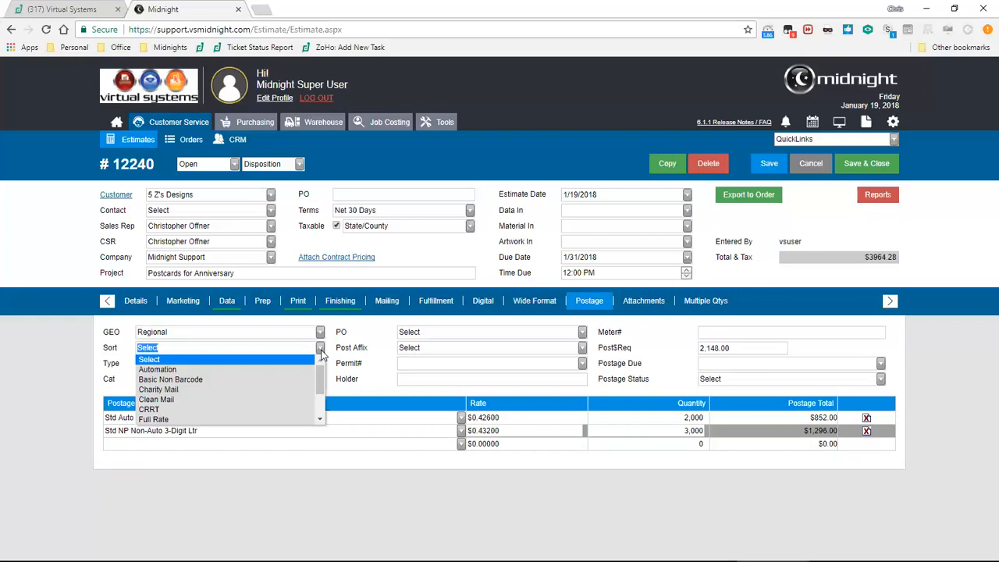
left_click(305, 420)
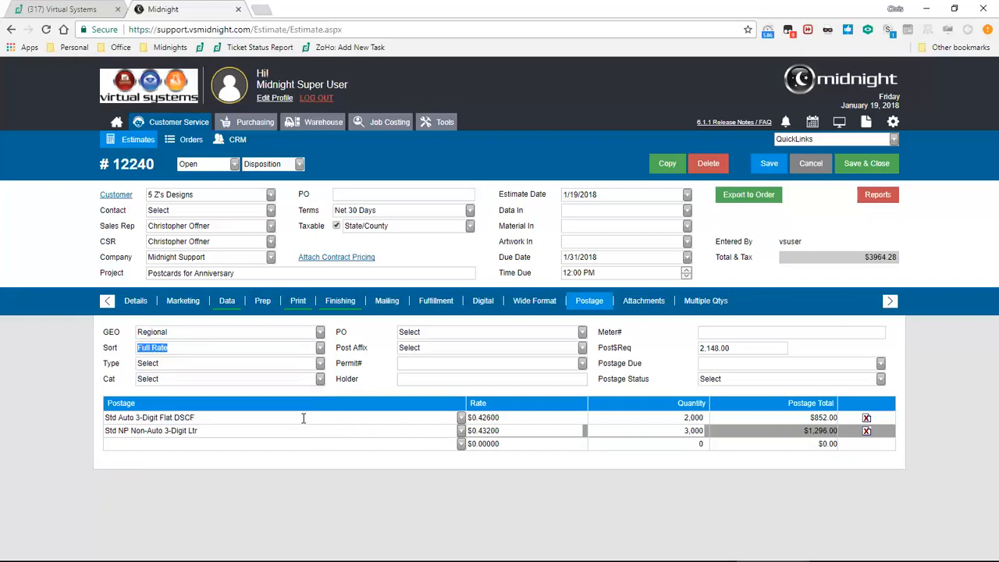
left_click(322, 366)
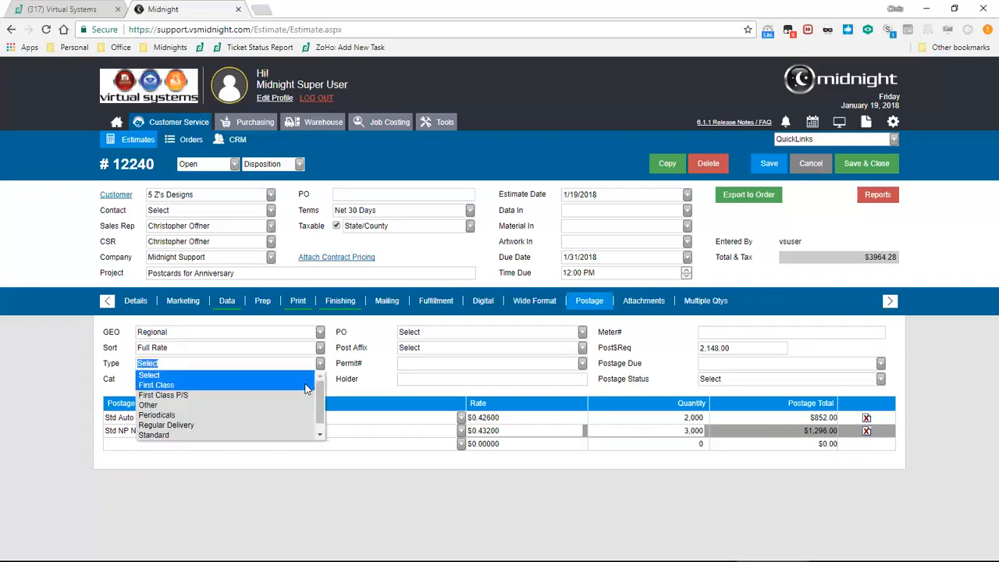
left_click(297, 436)
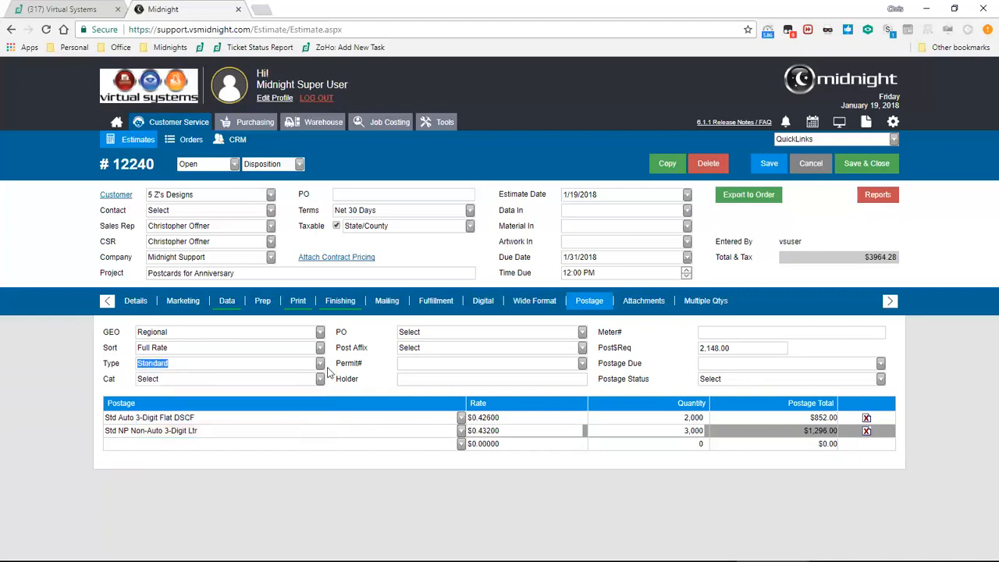
left_click(321, 380)
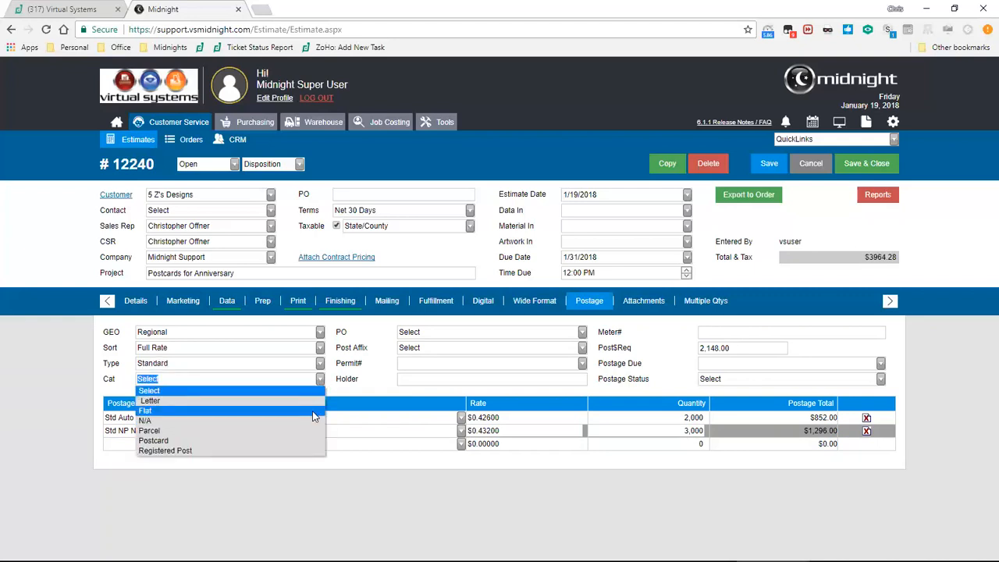
left_click(311, 440)
Set the postage's post office to Houston with its permit number, and the postage status to On Order
left_click(556, 362)
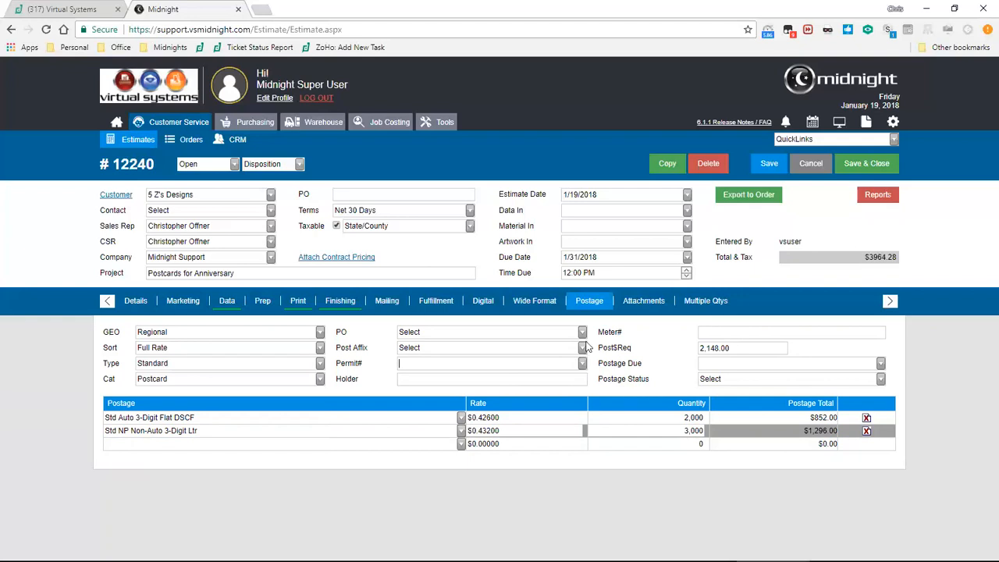
left_click(584, 333)
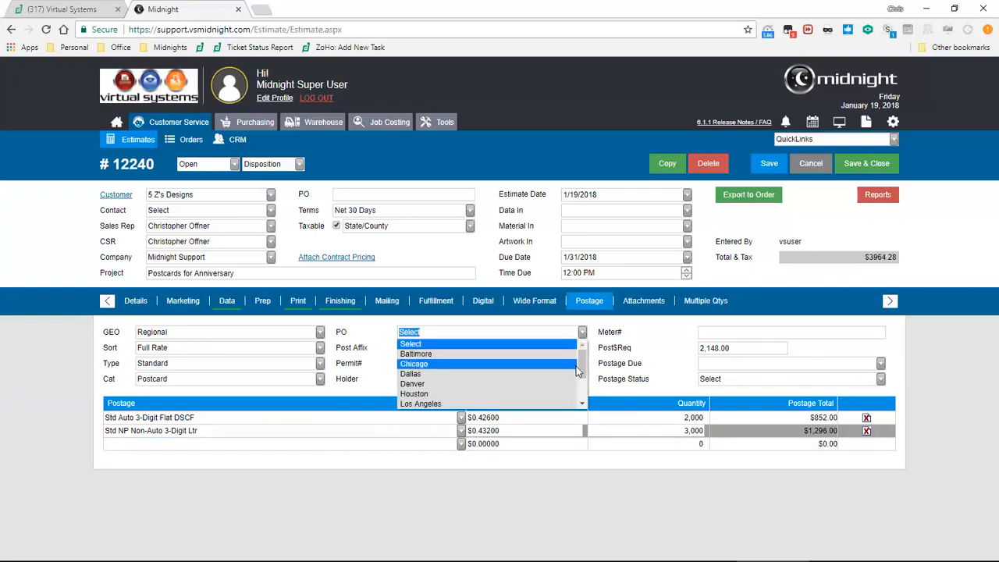
left_click(554, 392)
left_click(582, 349)
left_click(563, 366)
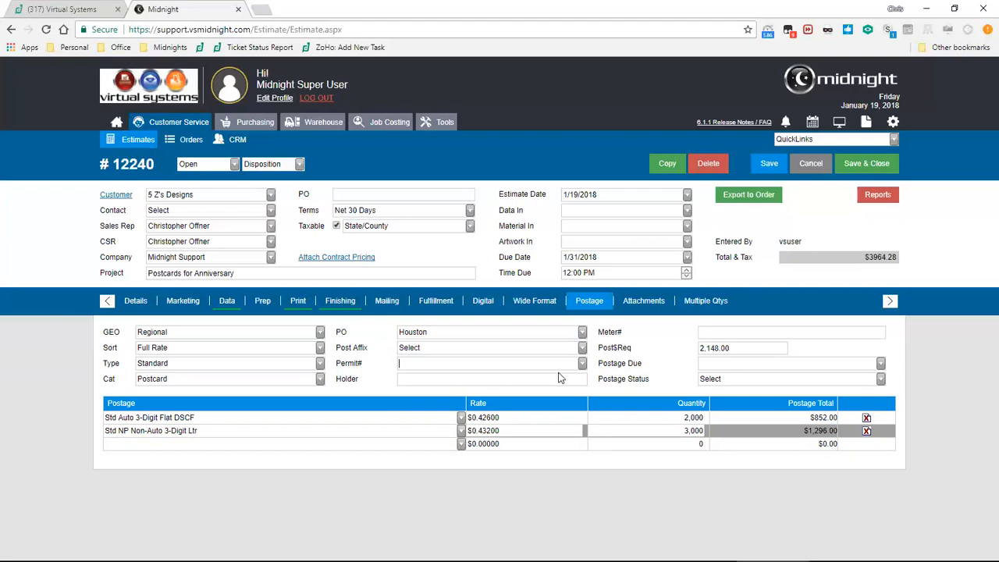
type("901722845")
left_click(719, 379)
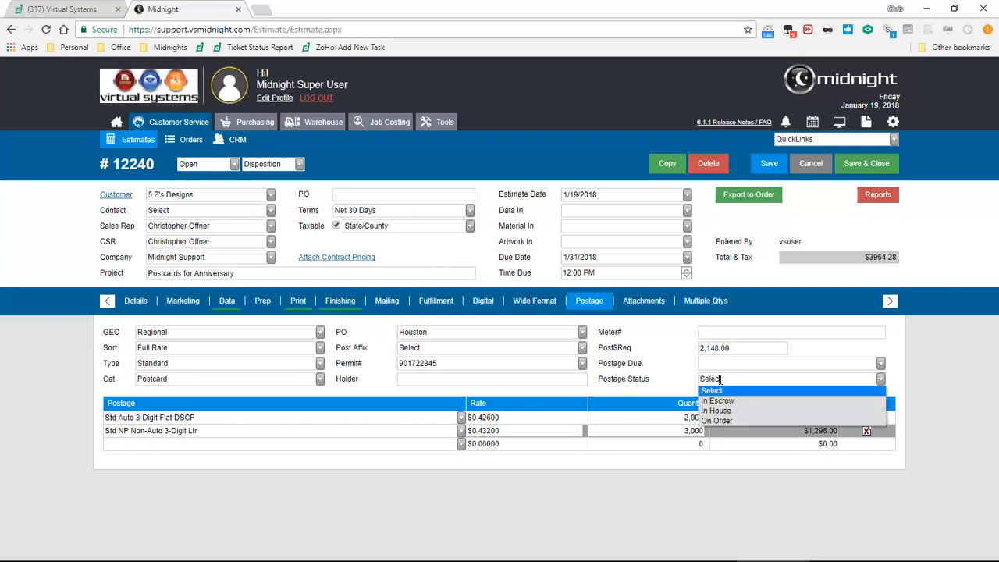
left_click(722, 420)
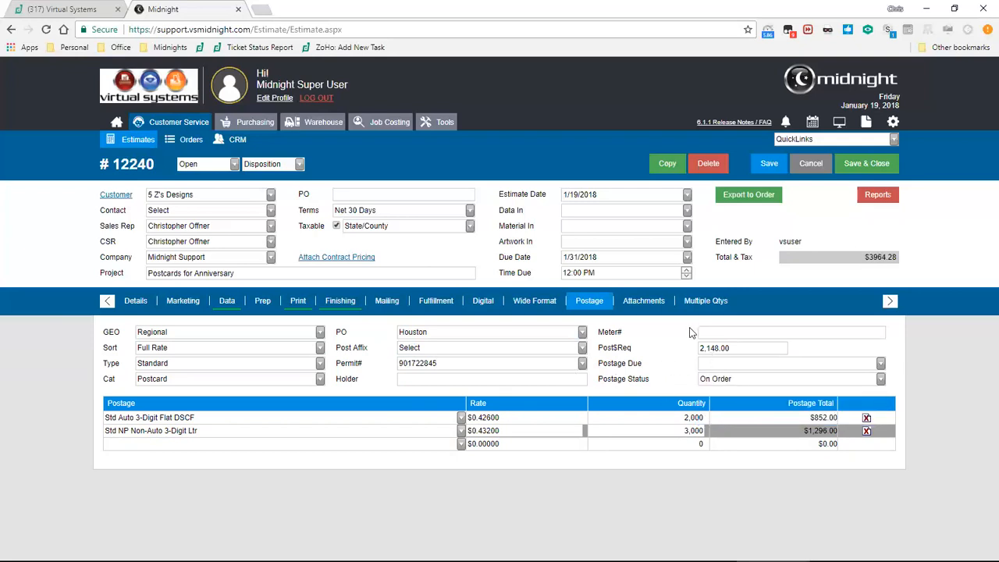
Prepare an estimate attachment with document type Artwork and the file name Logo_Proof
left_click(645, 306)
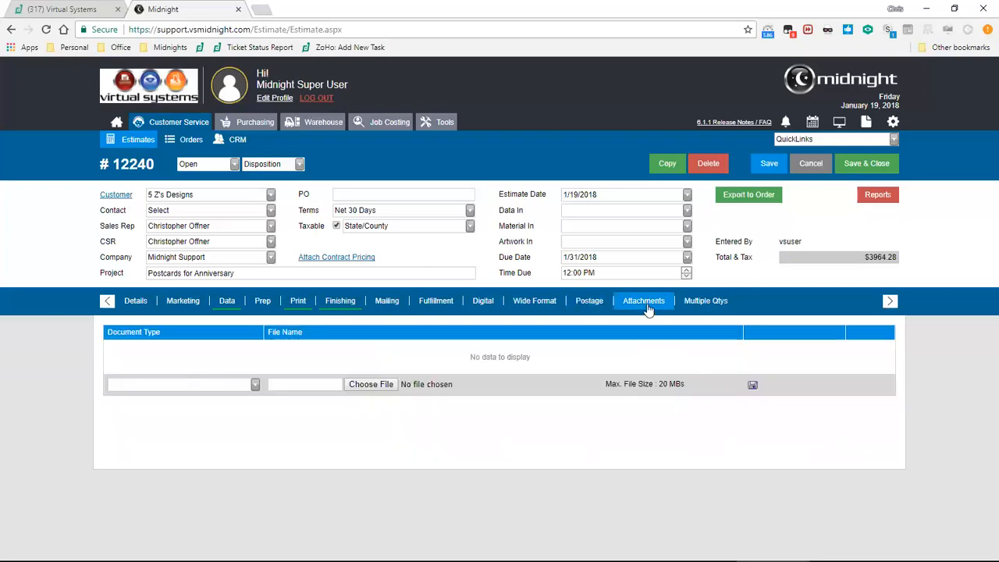
left_click(255, 384)
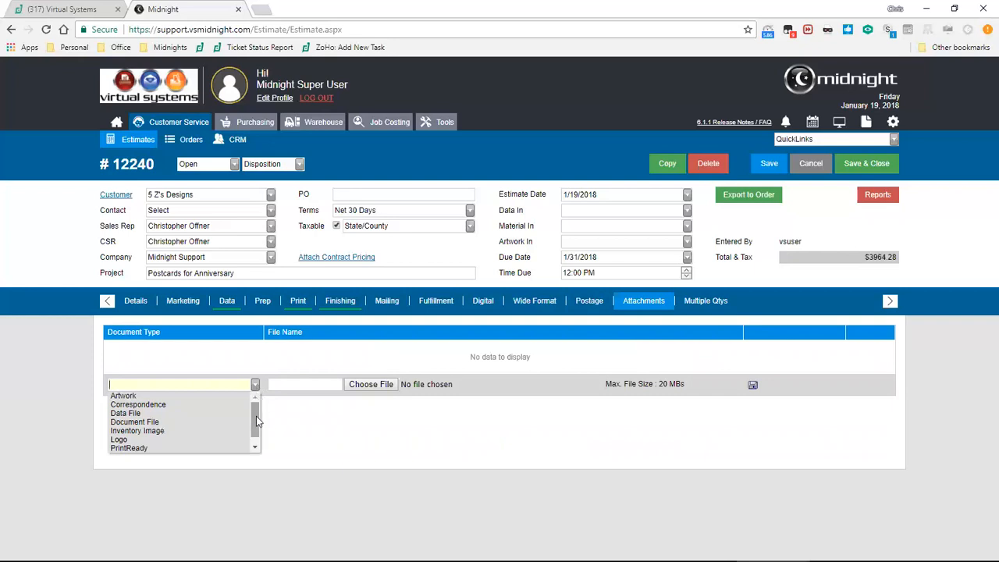
mouse_move(256, 417)
left_mouse_down()
mouse_move(251, 429)
mouse_move(248, 411)
mouse_move(248, 433)
mouse_move(248, 416)
left_mouse_up()
left_click(121, 396)
left_click(317, 385)
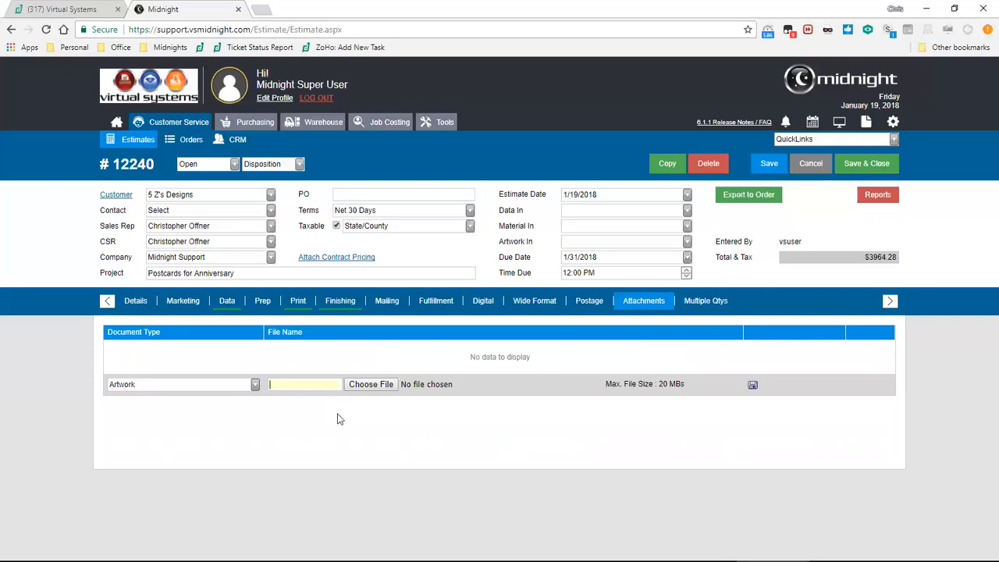
type("Logo_Proof")
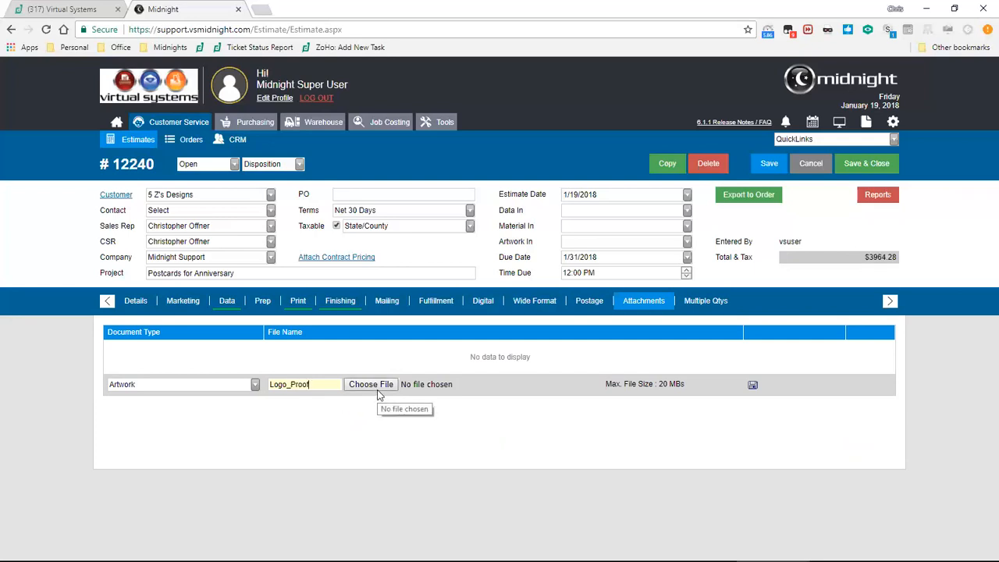
left_click(408, 384)
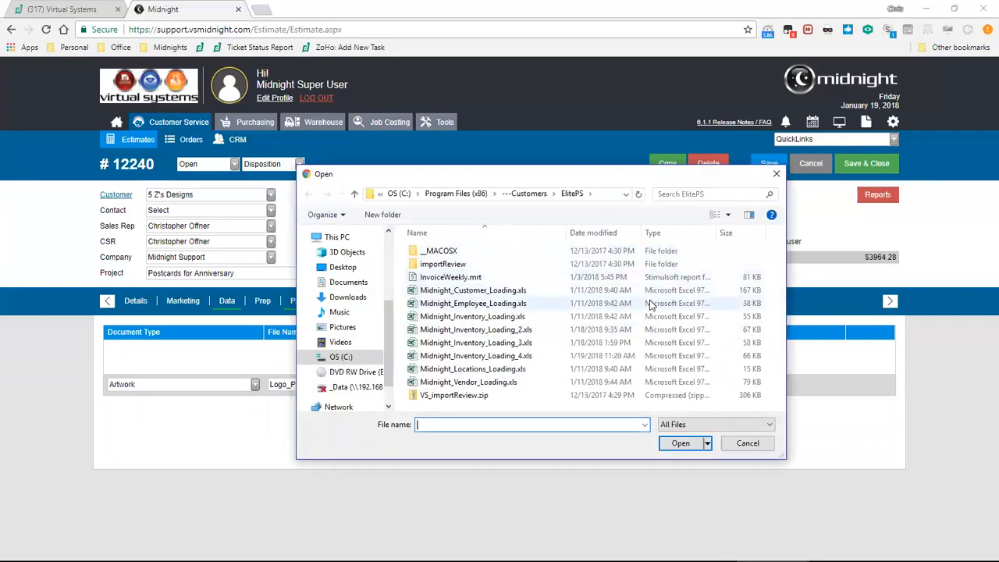
left_click(525, 194)
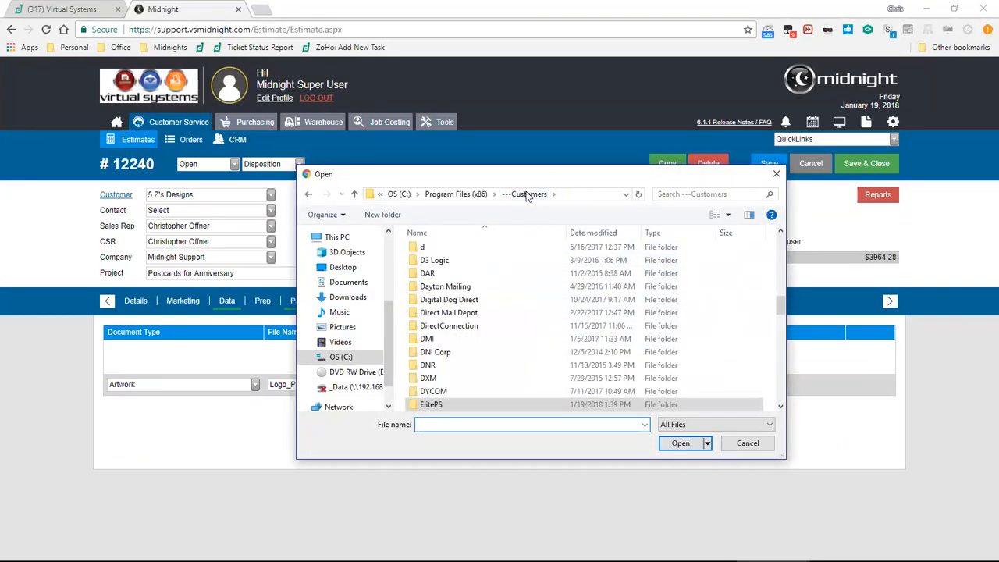
left_click(775, 174)
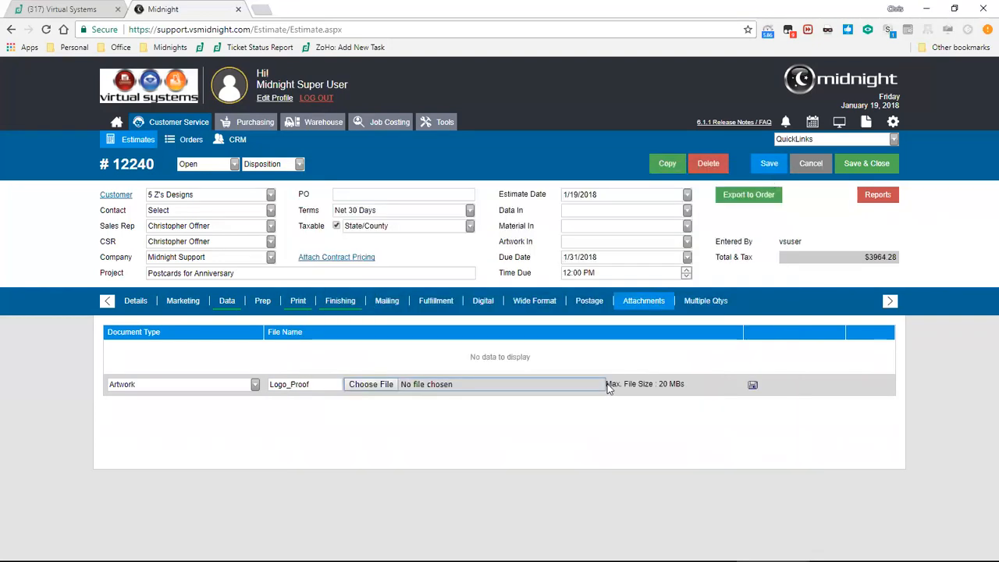
Add alternative quantities of 10,000, 20,000 and 25,000 to the estimate, update their pricing, and review the 20,000 quantity's service breakdown
left_click(716, 306)
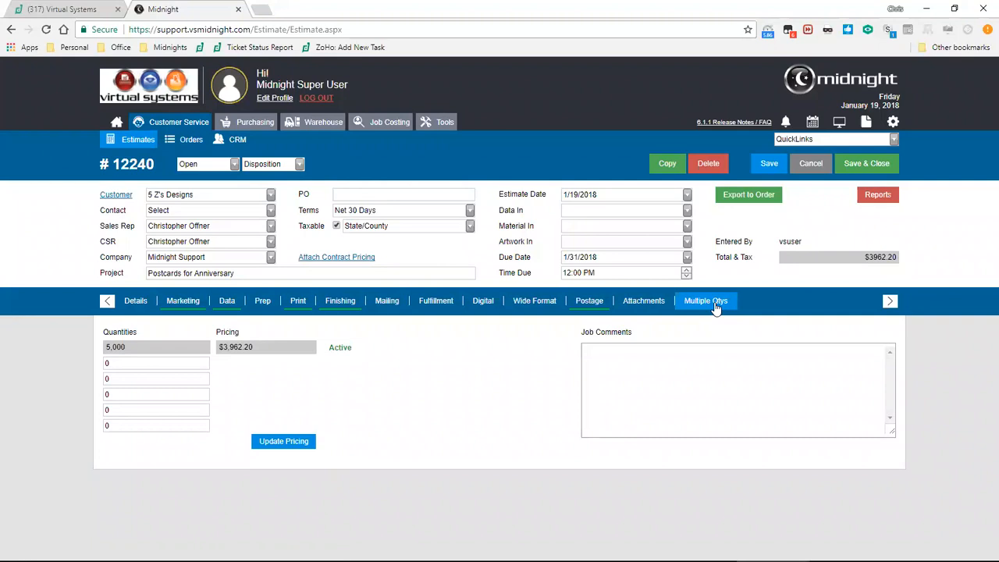
double_click(129, 351)
left_click(131, 351)
left_click(175, 362)
type("10,000")
left_click(182, 378)
type("20,000")
left_click(131, 397)
type("25,000")
left_click(296, 442)
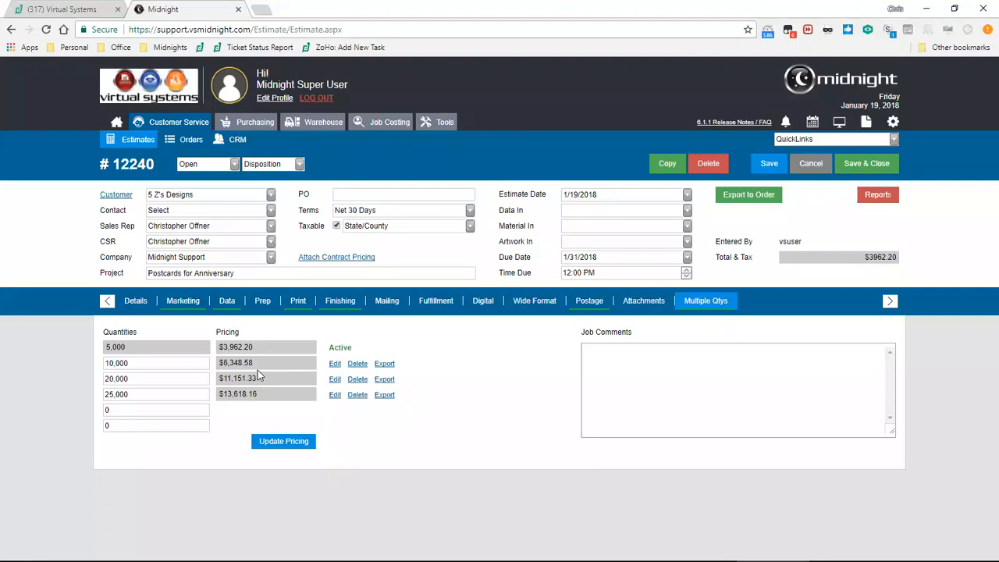
left_click(334, 381)
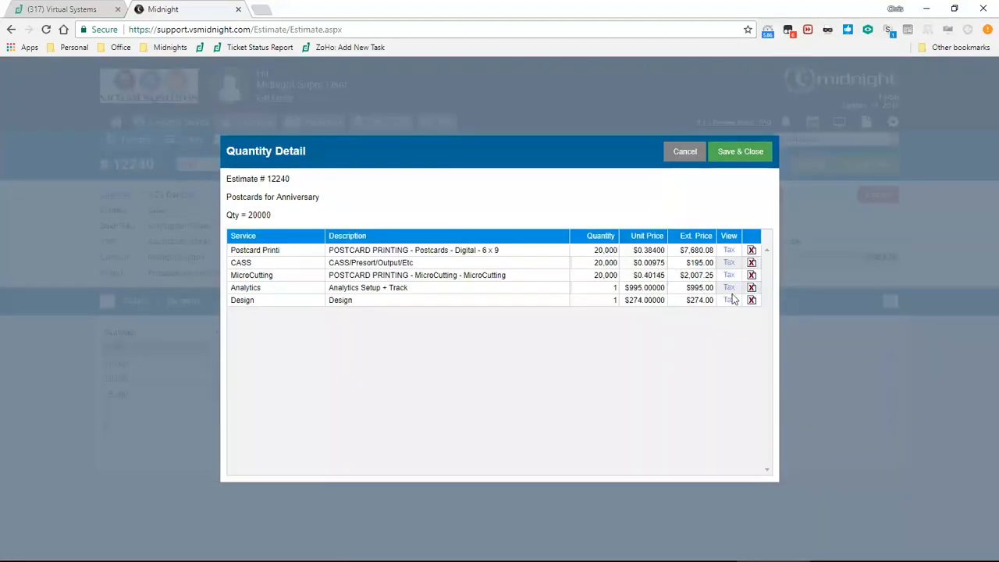
left_click(692, 153)
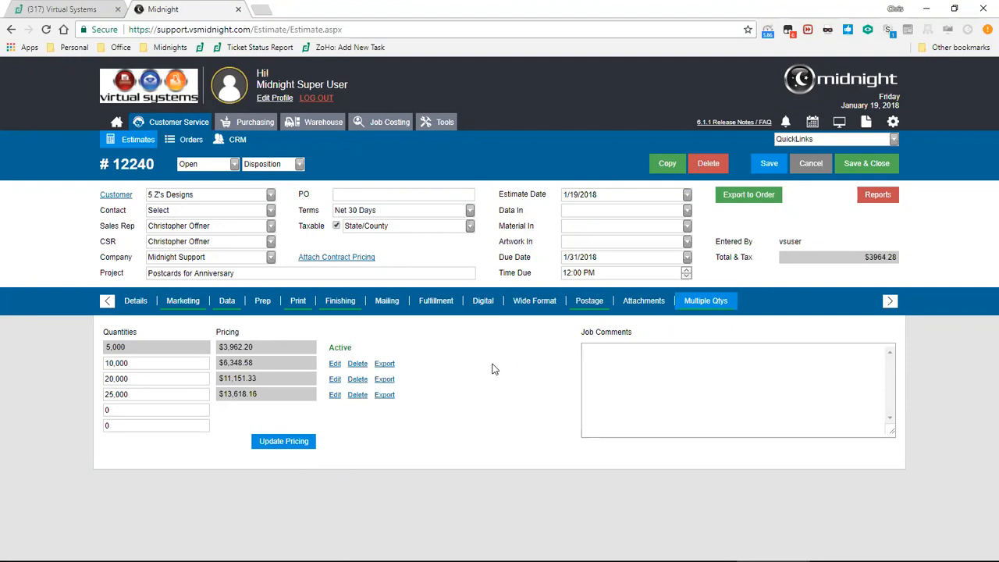
Enter "Multi Qty Comments" as the multiple-quantity job comments and "Details Comments" as the estimate detail comments, and save the estimate
left_click(630, 366)
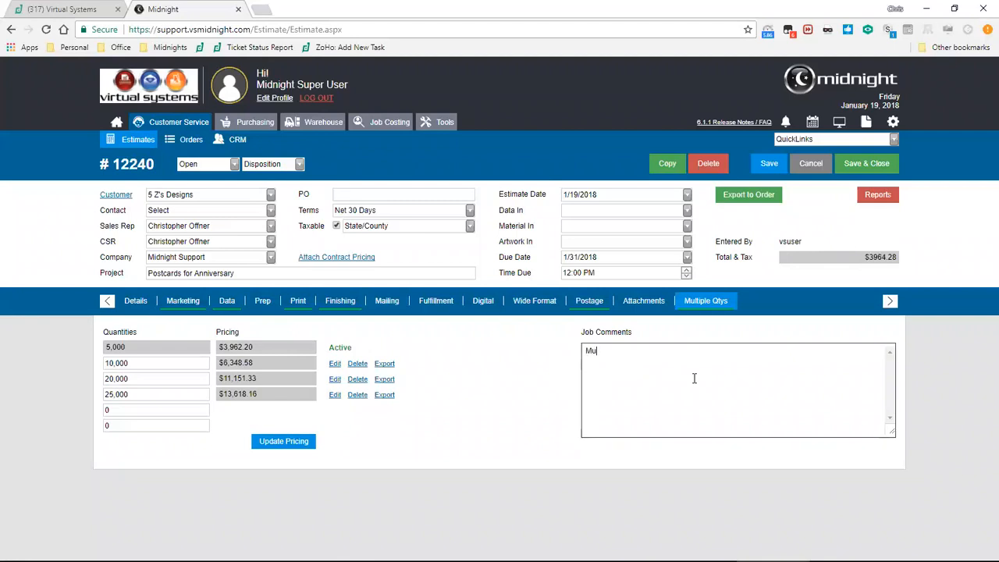
type("Multi Qty Commn")
left_click(136, 302)
left_click(183, 443)
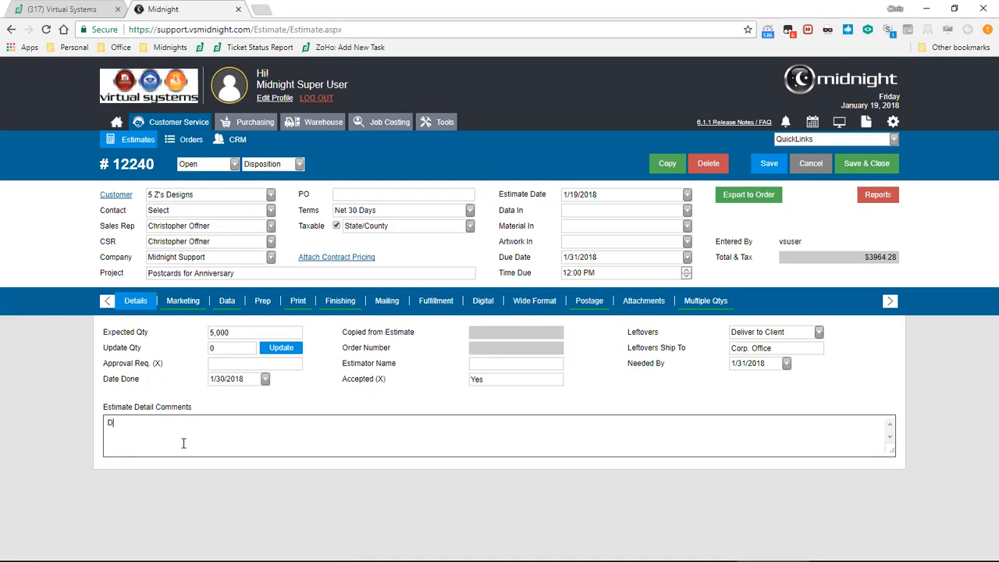
type("Details Comments")
left_click(770, 164)
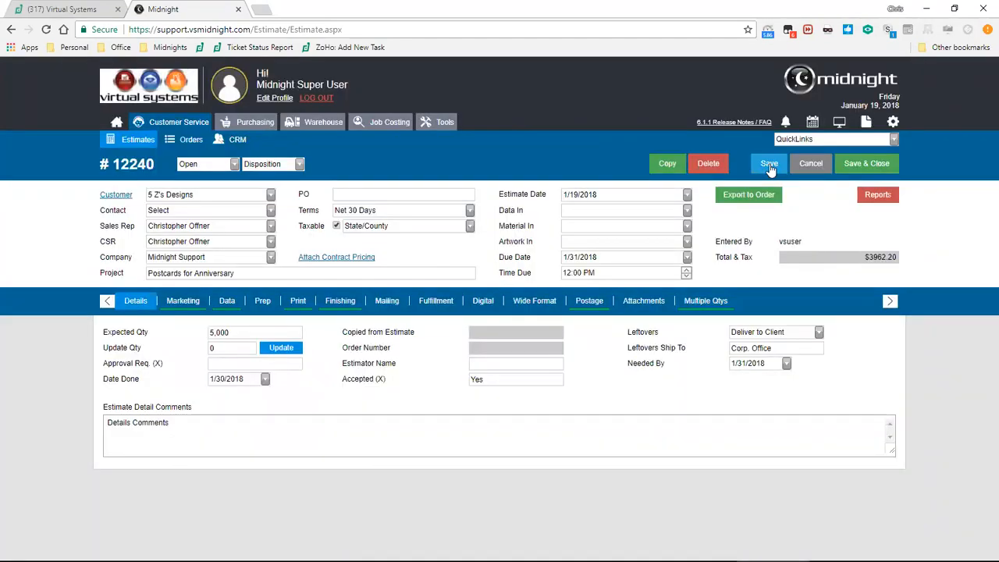
View the Estimate Details report, examine its services, comments and totals including postage, and close it
left_click(887, 200)
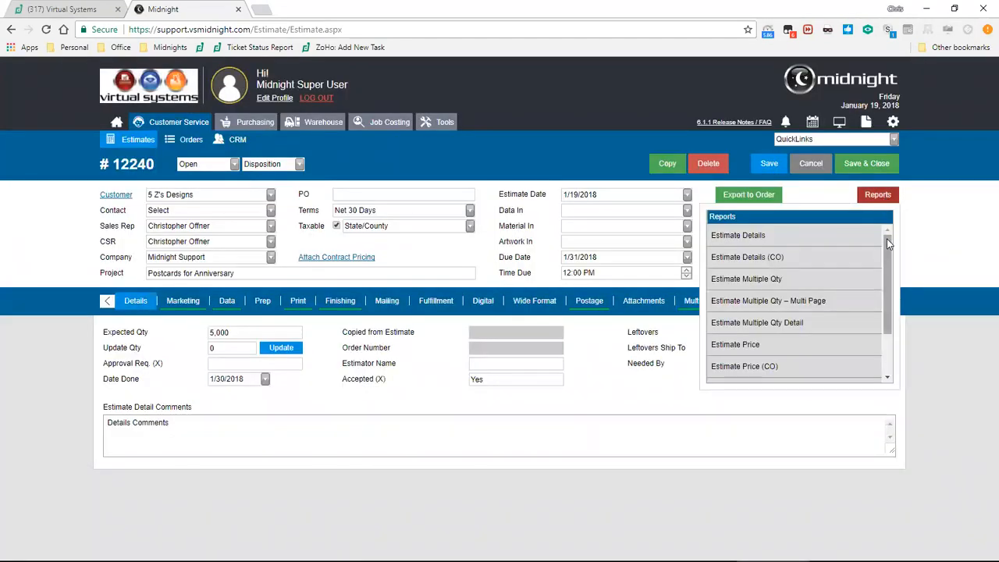
left_click(796, 239)
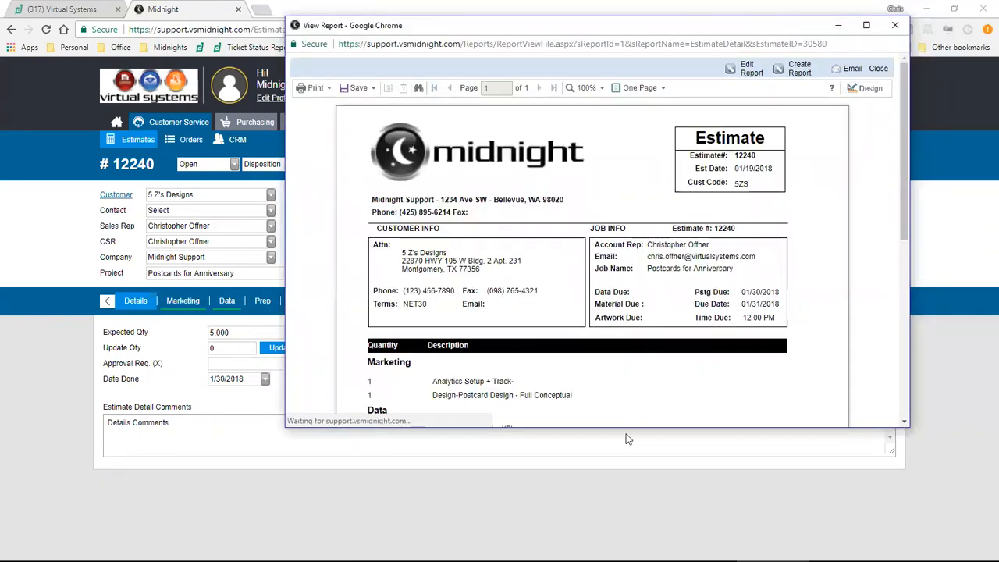
left_click_drag(624, 430, 624, 549)
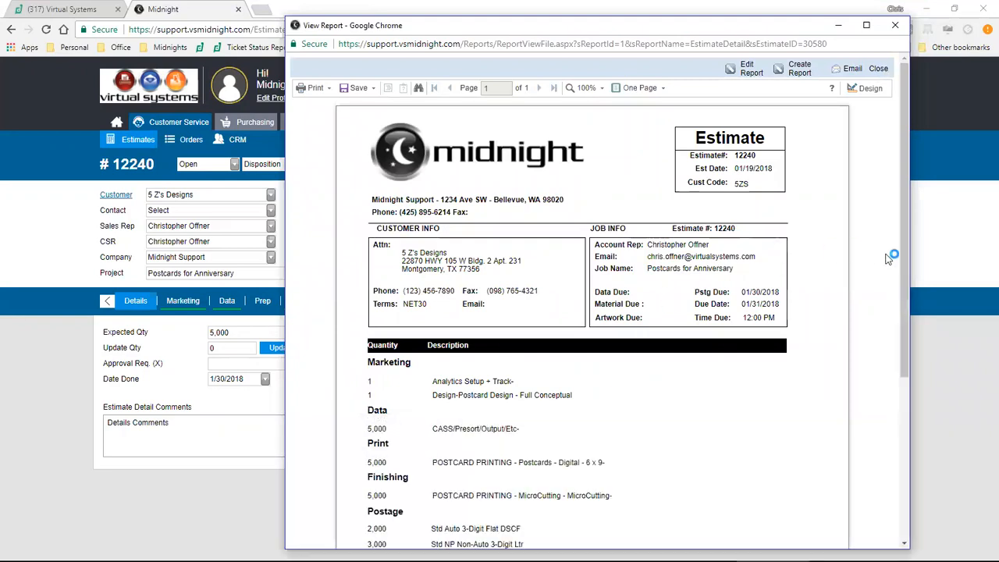
left_click_drag(905, 257, 905, 437)
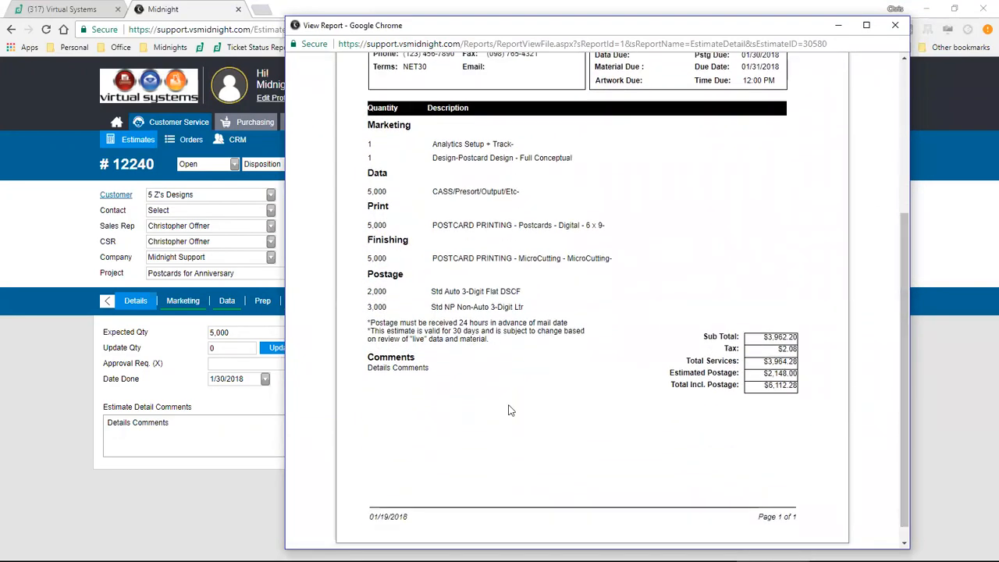
left_click_drag(430, 369, 368, 372)
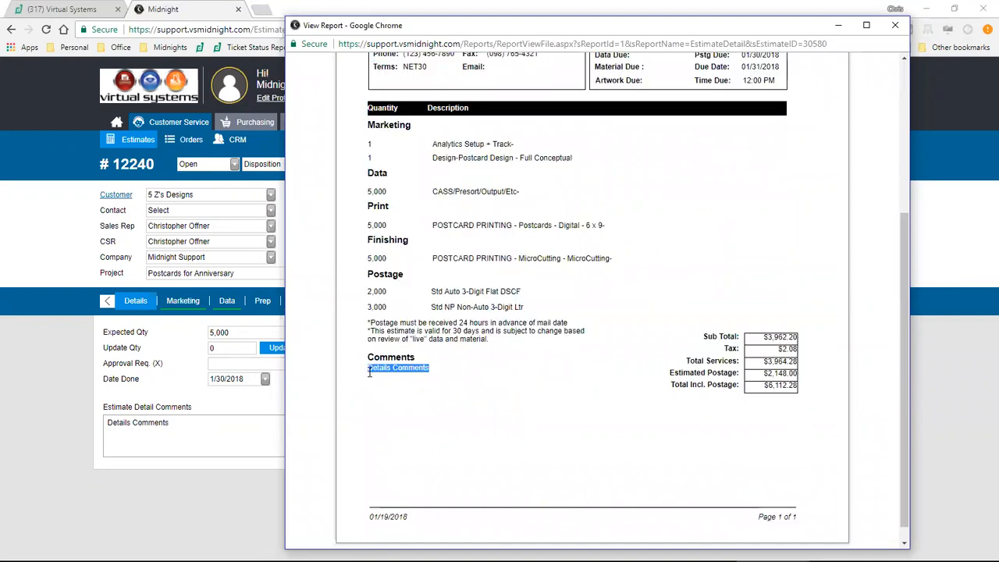
left_click(383, 374)
left_click_drag(710, 31, 487, 35)
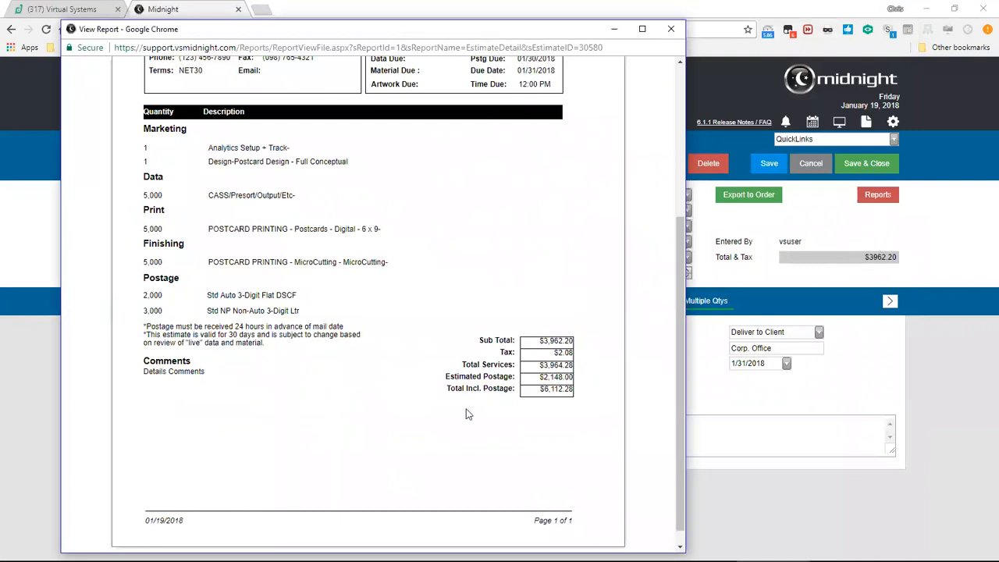
left_click_drag(540, 390, 572, 391)
left_click(553, 288)
scroll(553, 289, "up", 1)
scroll(554, 293, "up", 3)
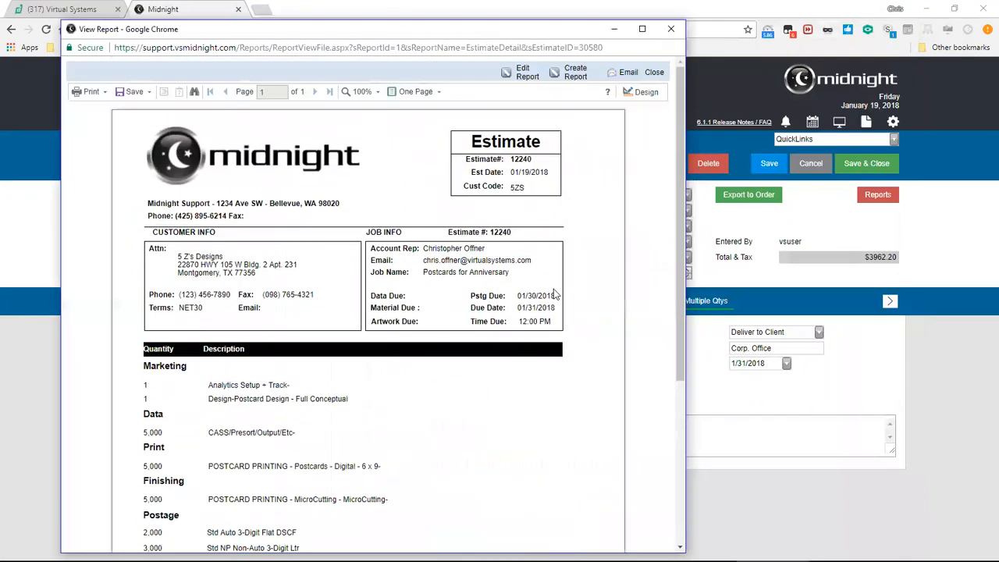
left_click(670, 29)
View the Estimate Multiple Qty Detail report, examine the pricing comparison per quantity and the comments, and close it
left_click(876, 197)
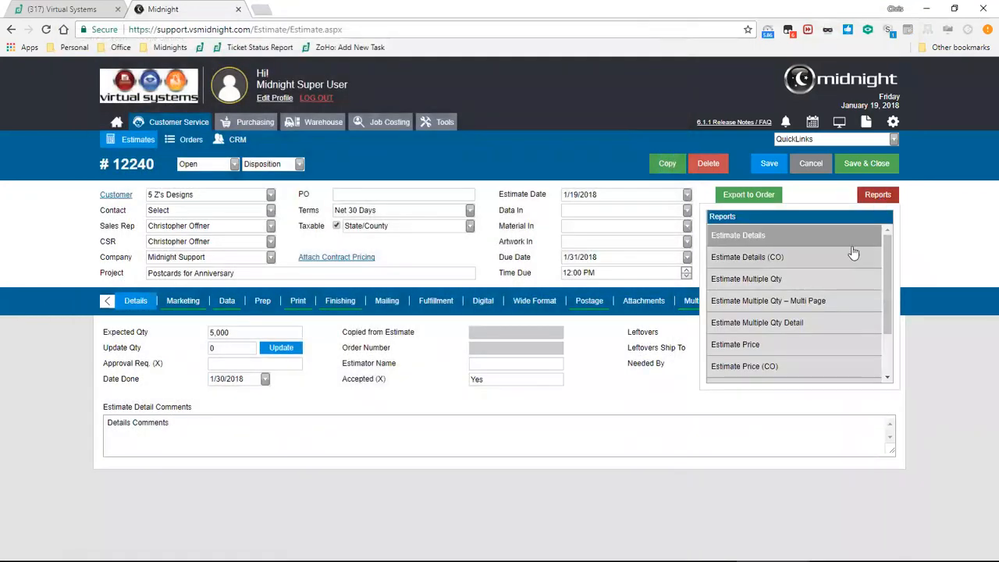
scroll(892, 336, "down", 2)
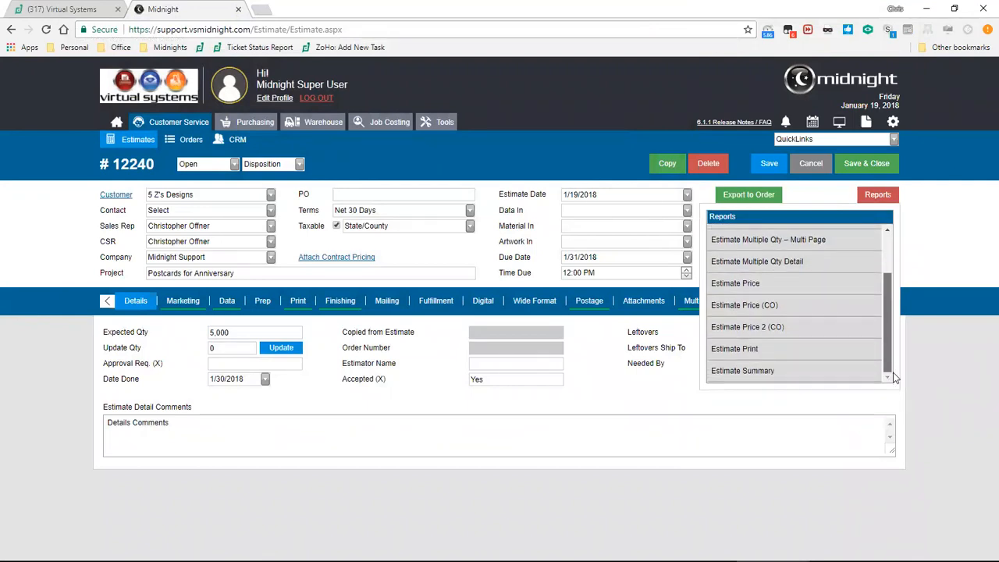
left_click(828, 374)
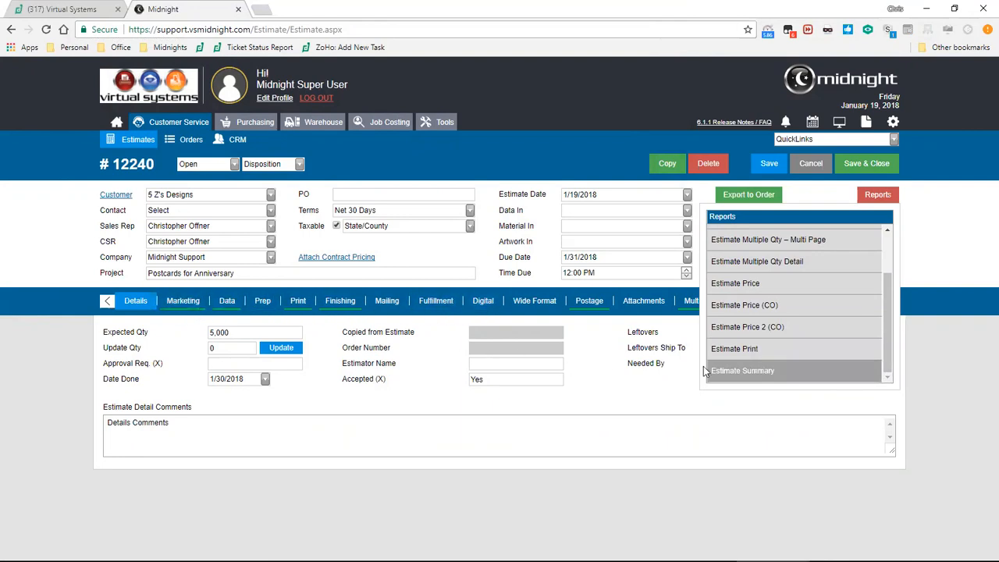
scroll(888, 363, "up", 2)
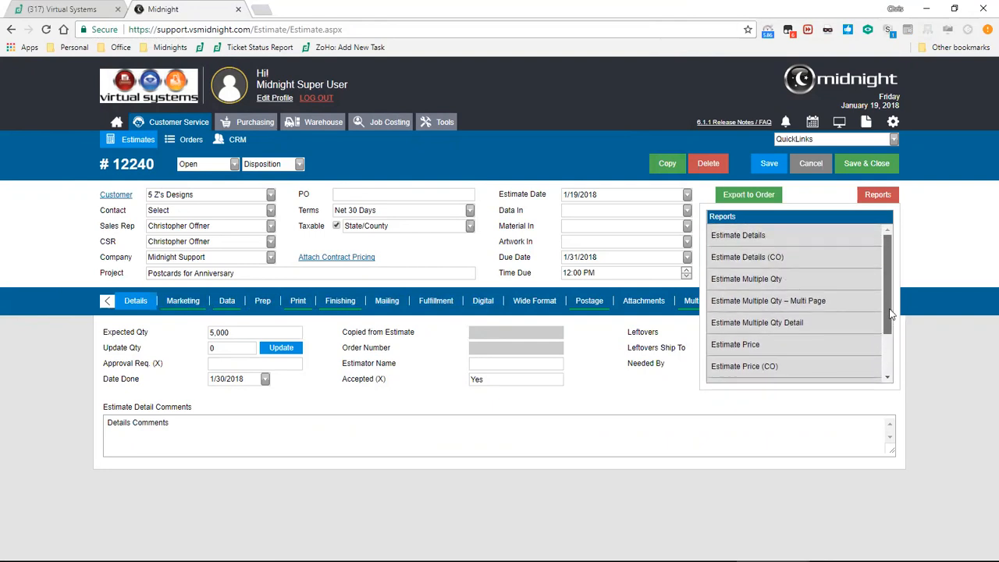
left_click(854, 283)
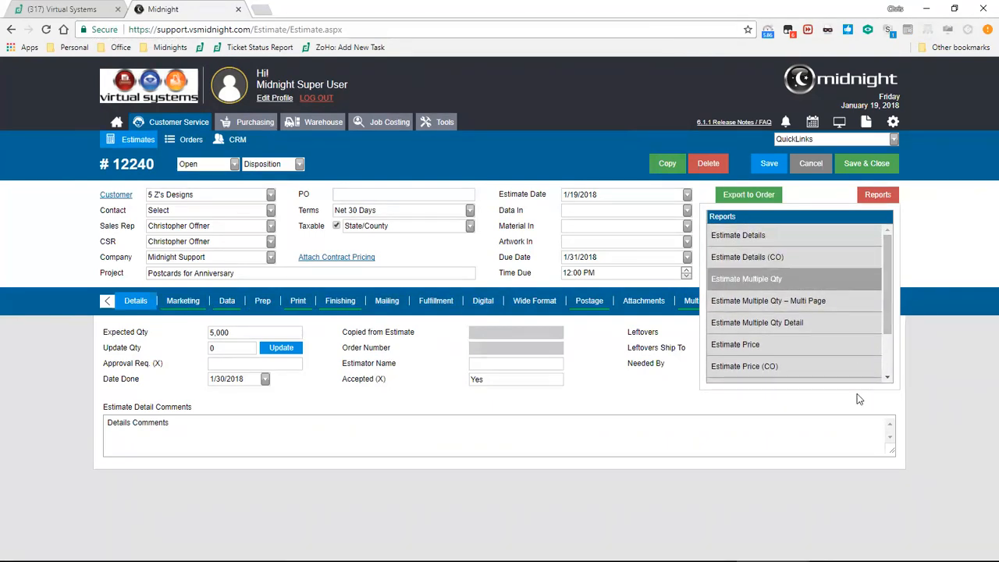
left_click(819, 324)
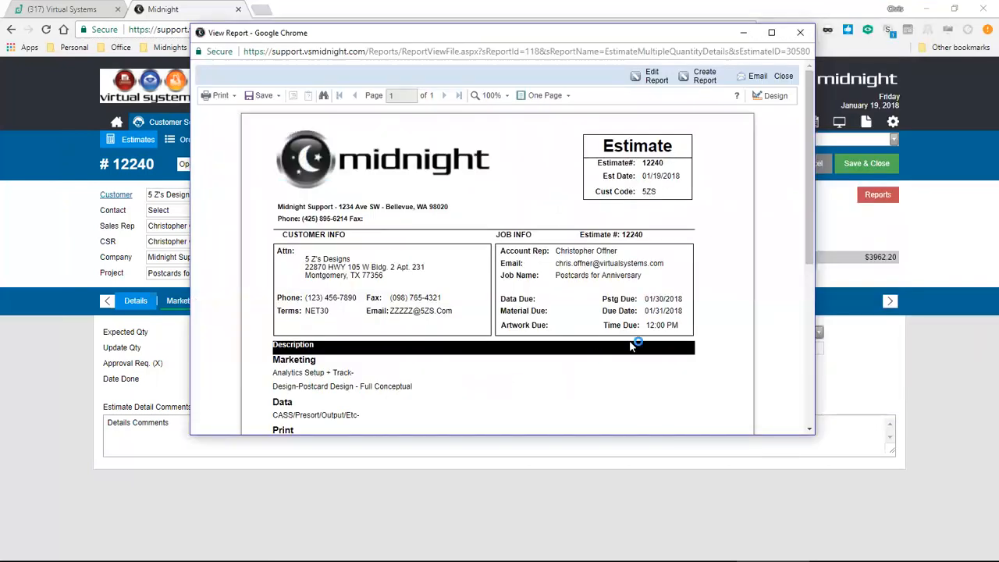
scroll(497, 387, "down", 3)
left_click_drag(816, 323, 842, 365)
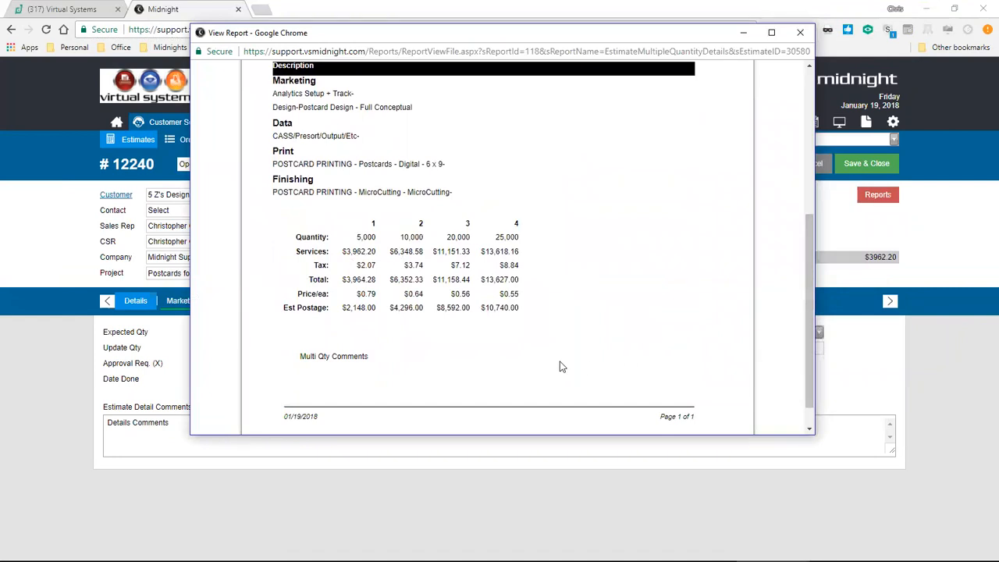
left_click(802, 33)
View the Estimate Multiple Qty – Multi Page report, examine each quantity's page and the last page's totals, and close it
left_click(877, 195)
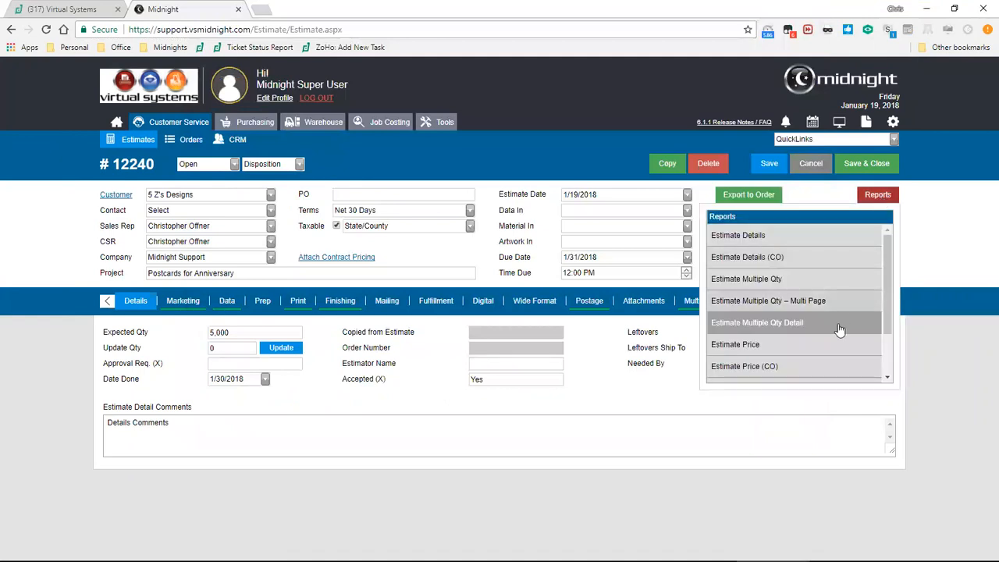
left_click(816, 304)
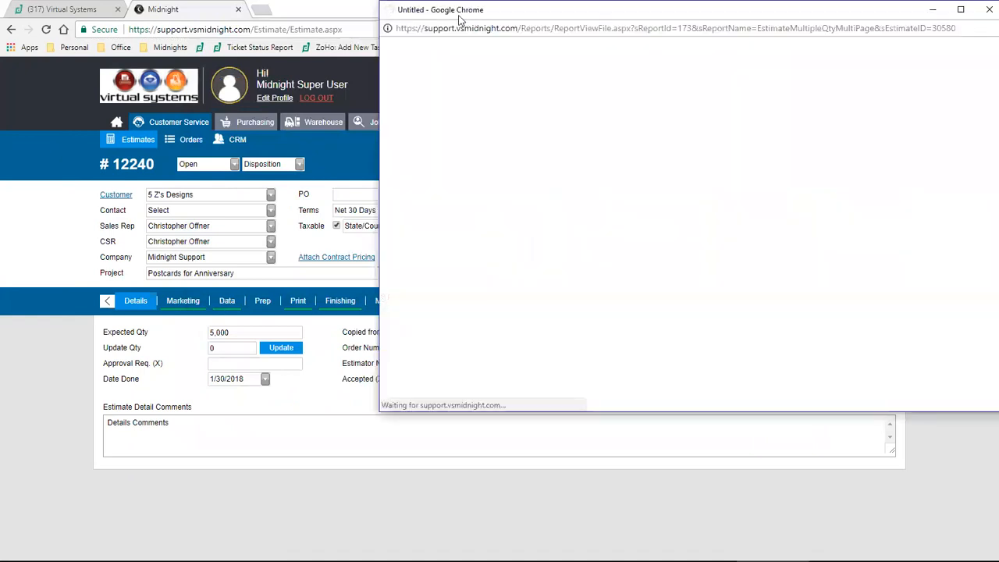
left_click_drag(459, 18, 405, 36)
left_click_drag(326, 64, 211, 85)
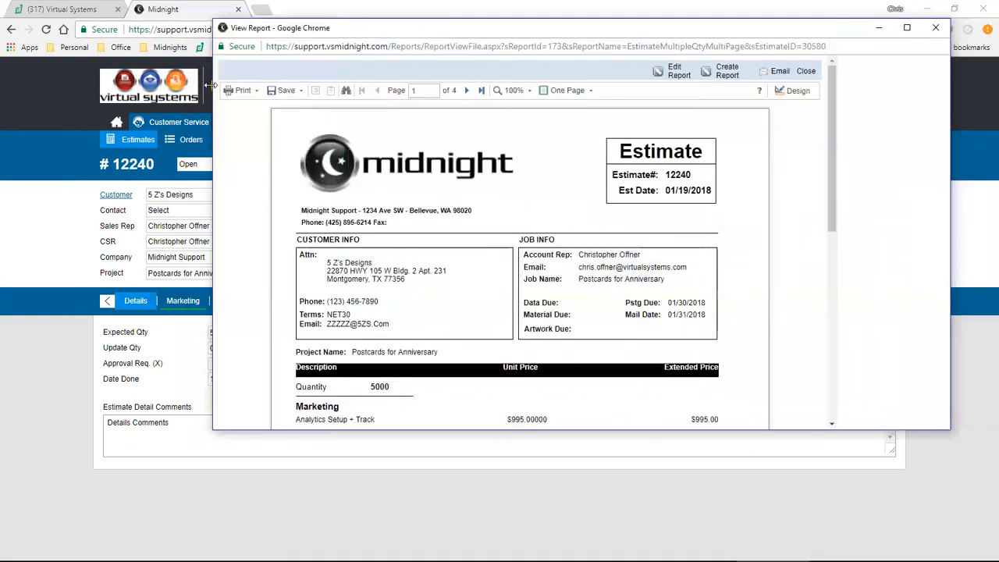
left_click_drag(943, 197, 941, 132)
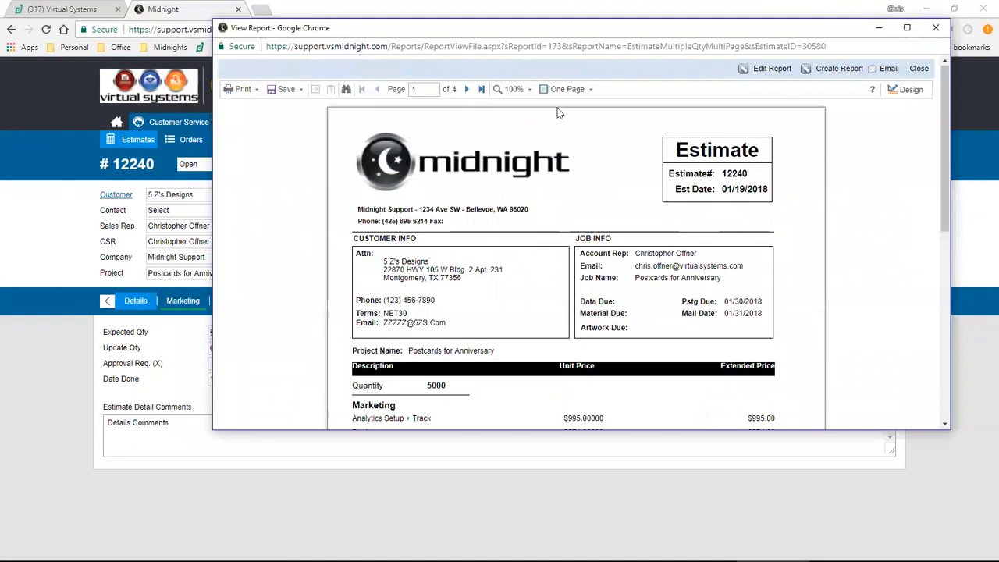
double_click(435, 385)
left_click(466, 88)
left_click(466, 89)
left_click(466, 89)
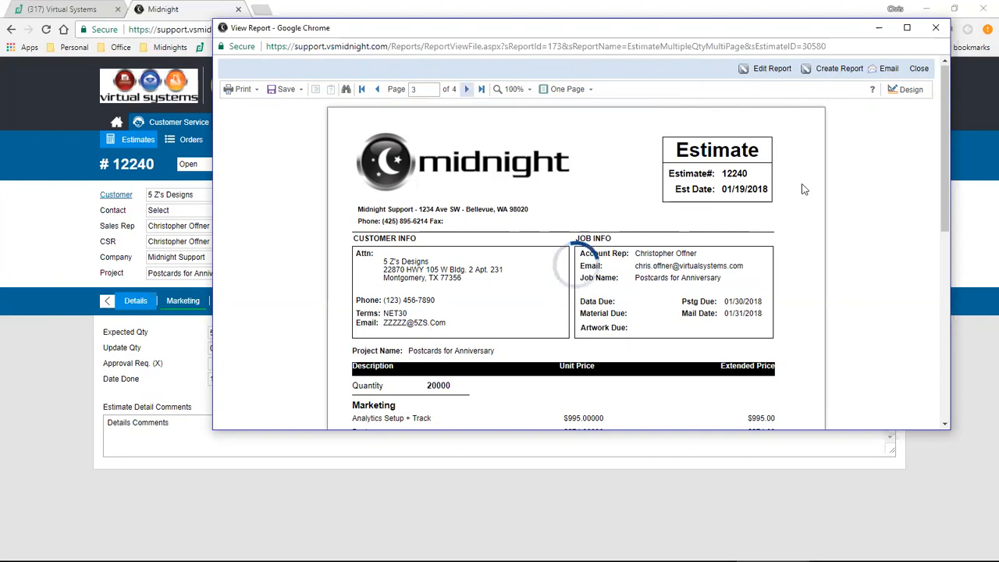
scroll(947, 232, "down", 5)
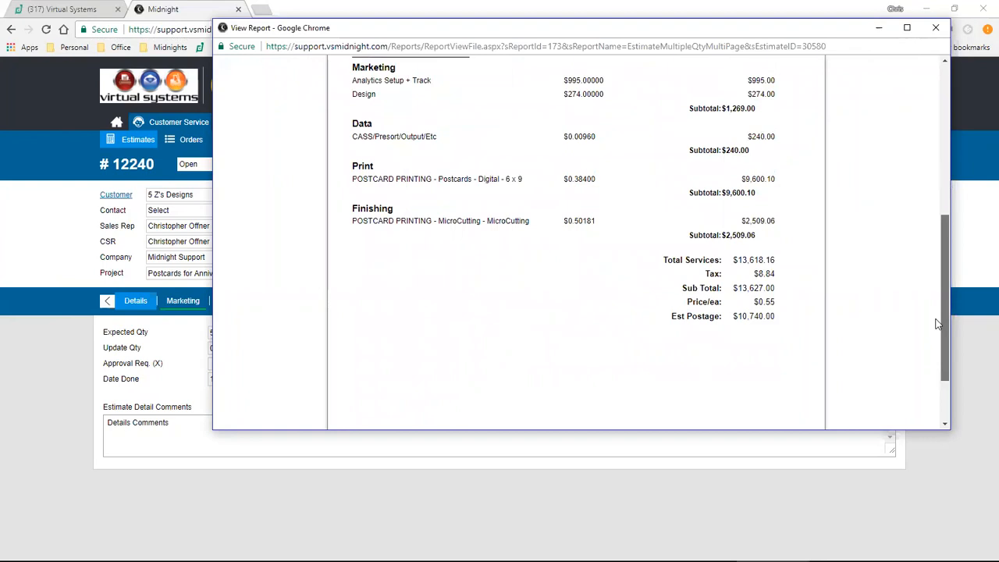
scroll(938, 324, "up", 10)
left_click(936, 27)
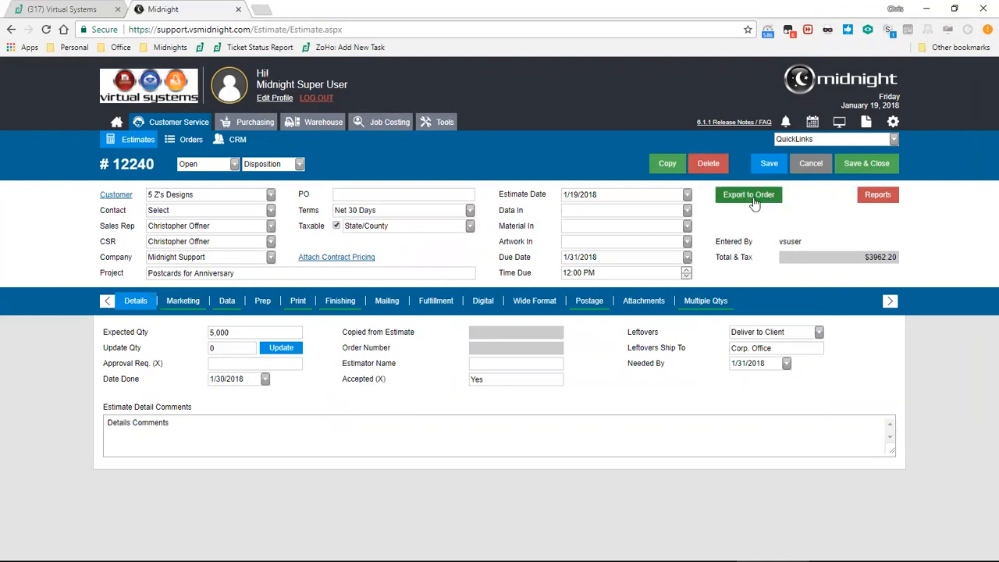
Export the active 5,000-piece estimate to an order, and save and close that order after checking its inventory
left_click(702, 306)
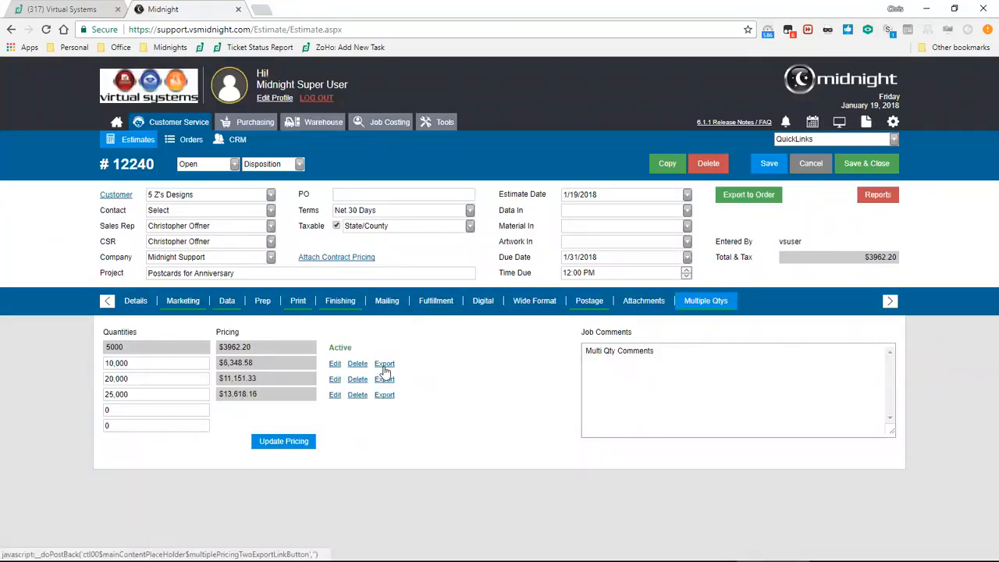
left_click(739, 196)
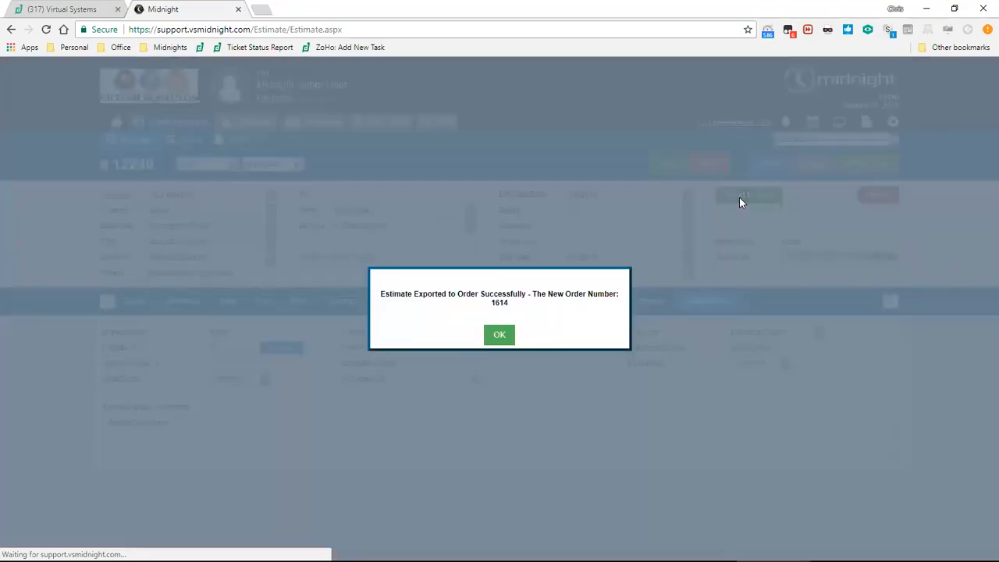
left_click(496, 335)
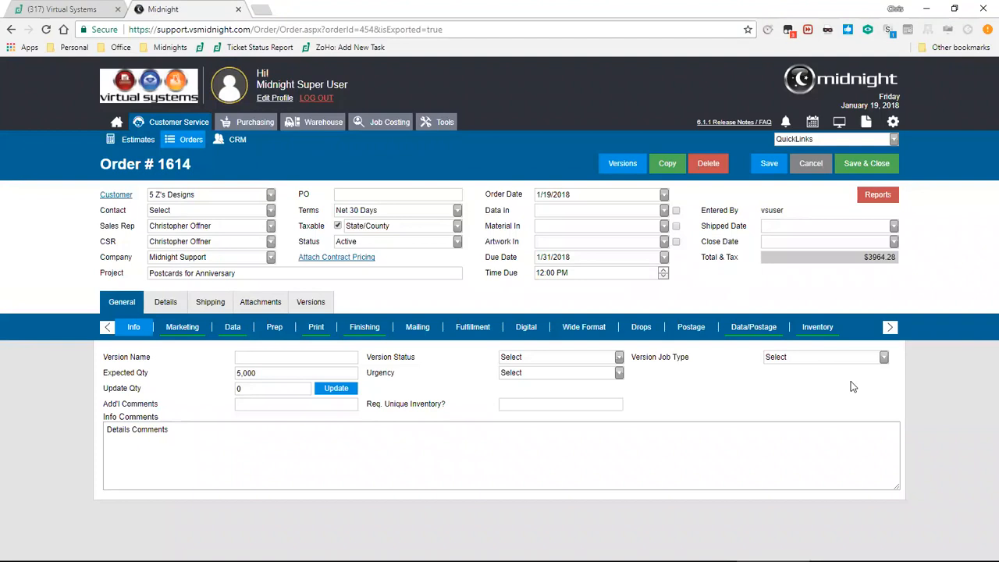
left_click(818, 328)
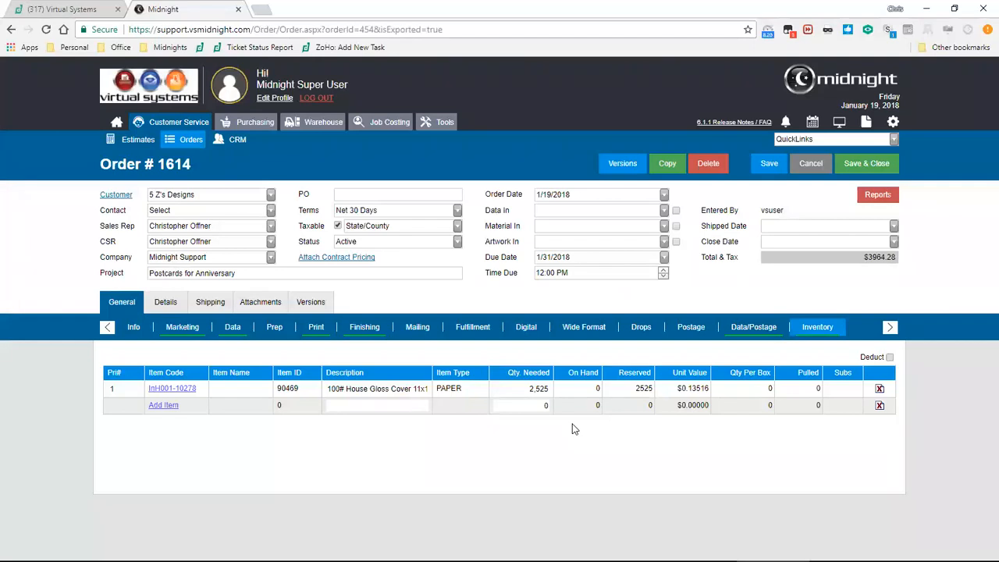
left_click(866, 165)
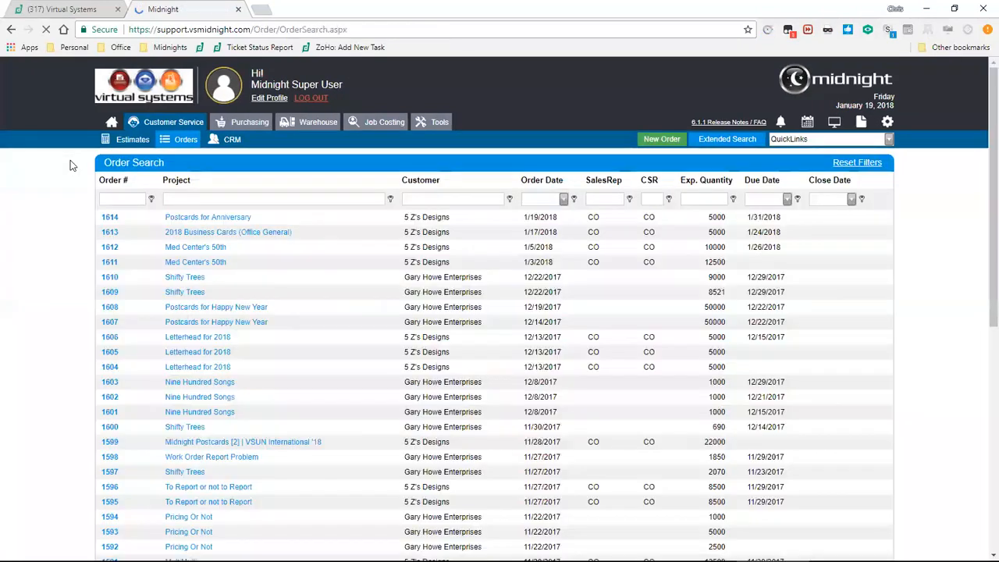
Reopen the exported Postcards for Anniversary order and view its linked estimate and invoice comments in the order details
left_click(197, 223)
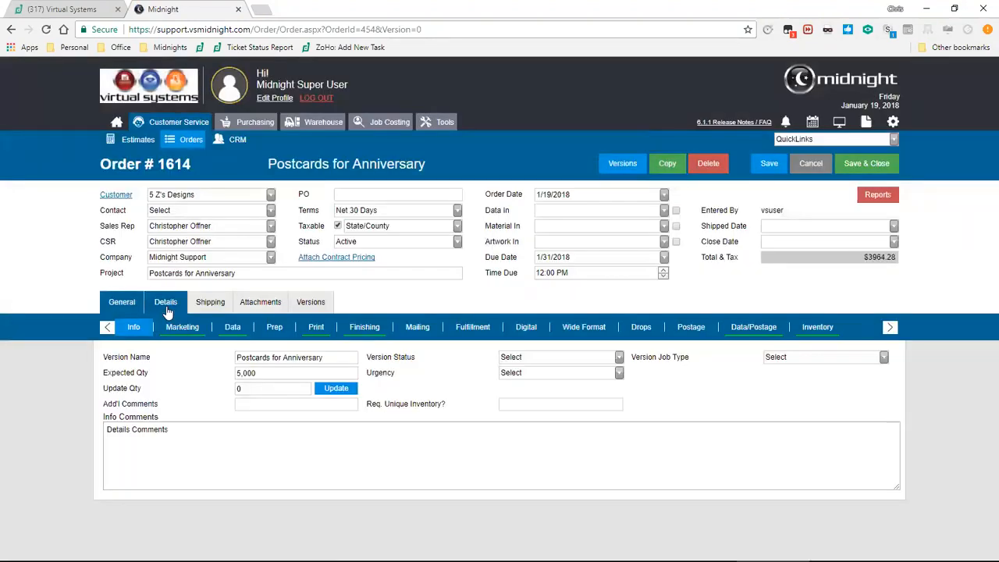
left_click(166, 305)
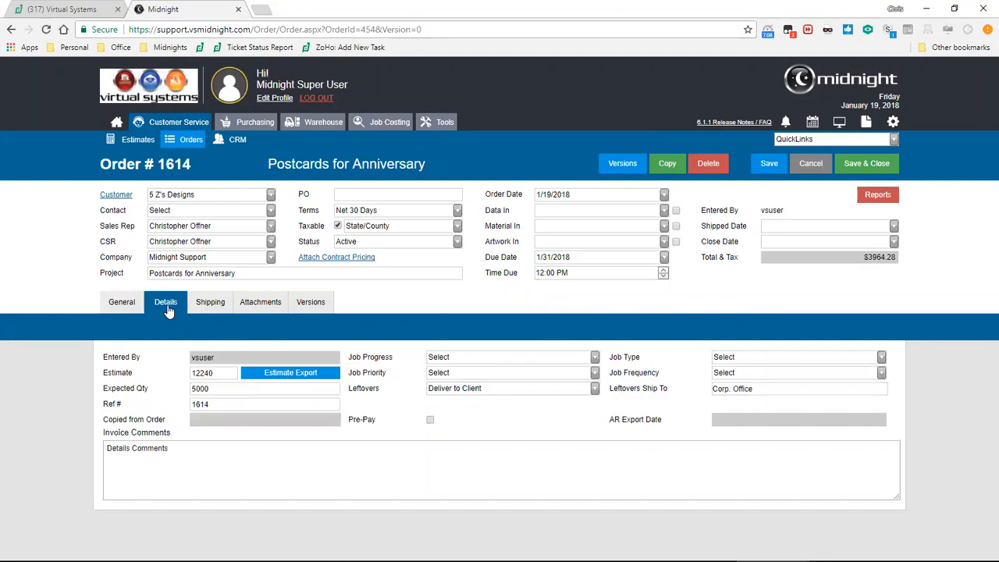
Check the order's linked estimate number, and filter the estimate list to show only Open estimates
left_click_drag(222, 374, 192, 373)
left_click(217, 372)
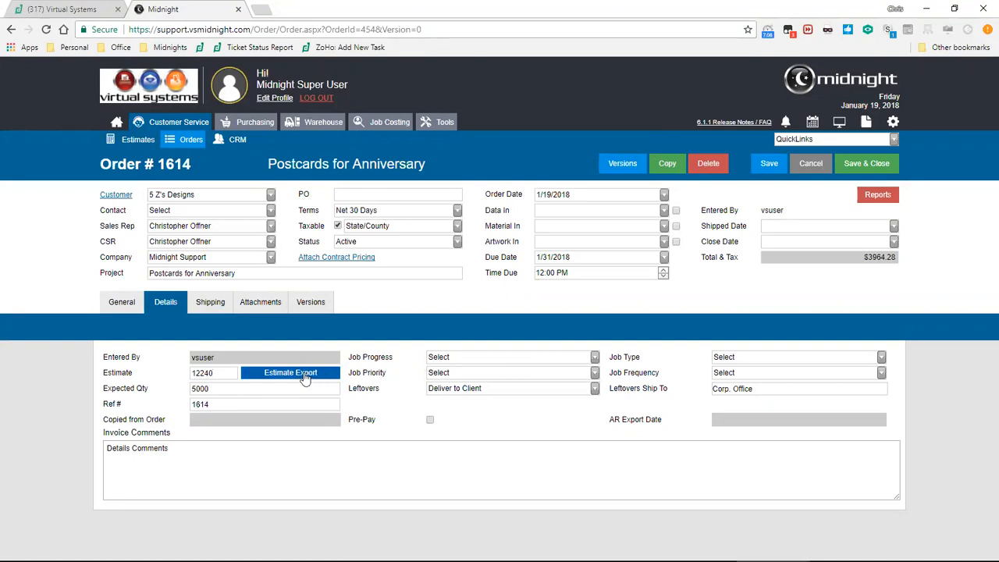
left_click(144, 139)
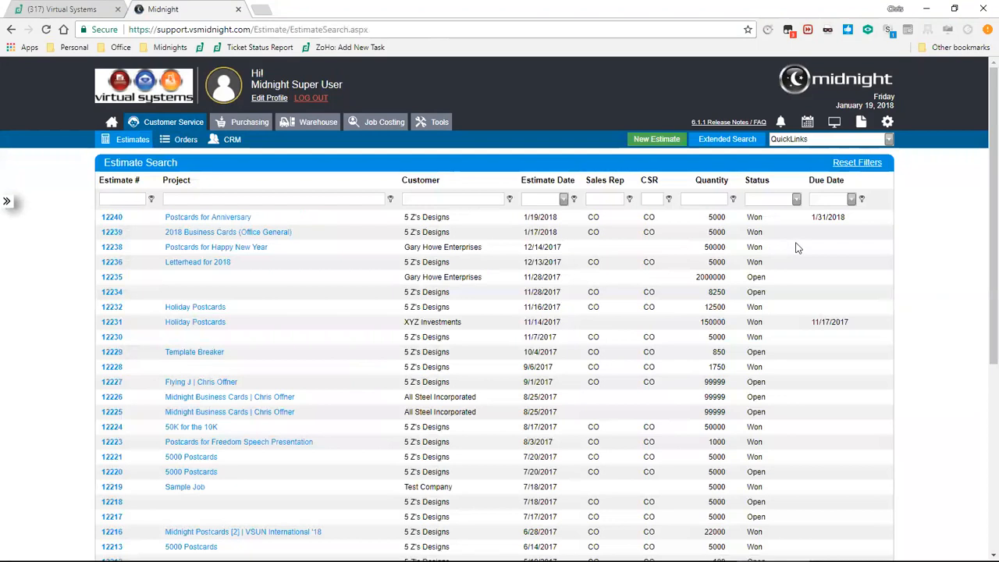
left_click(797, 200)
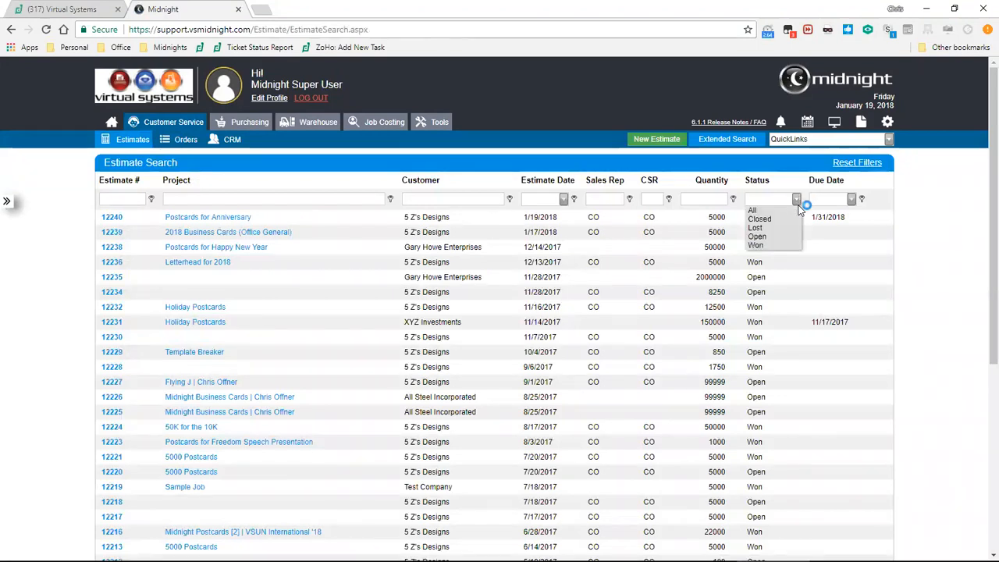
left_click(756, 238)
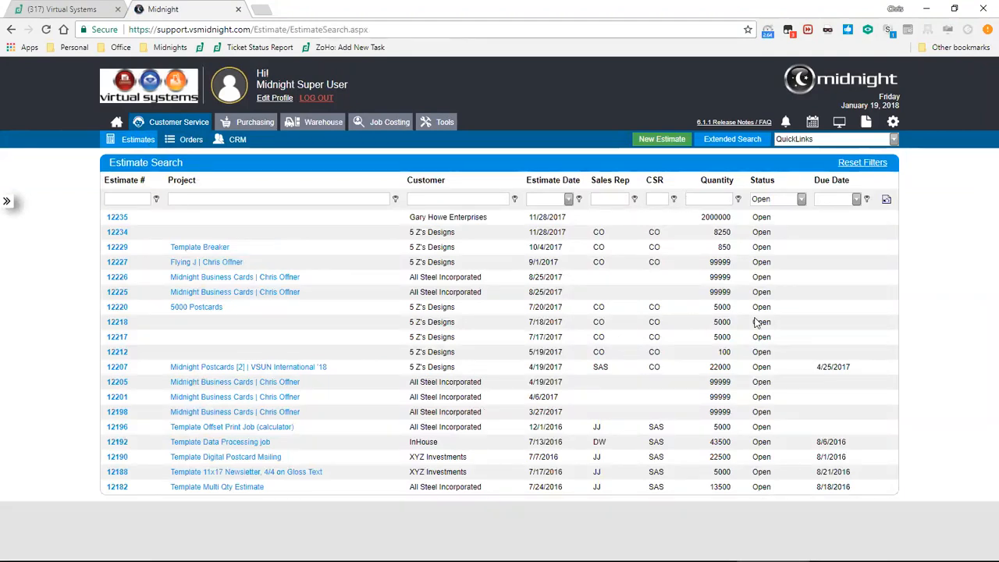
Filter the estimate list to Won estimates, and view the Postcards for Anniversary estimate before saving and closing it
left_click(799, 199)
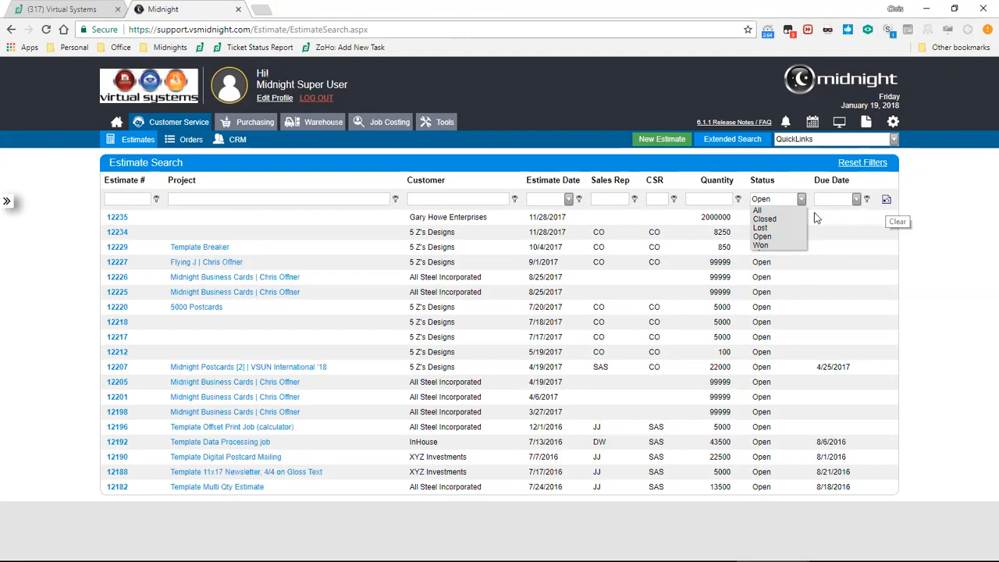
left_click(762, 246)
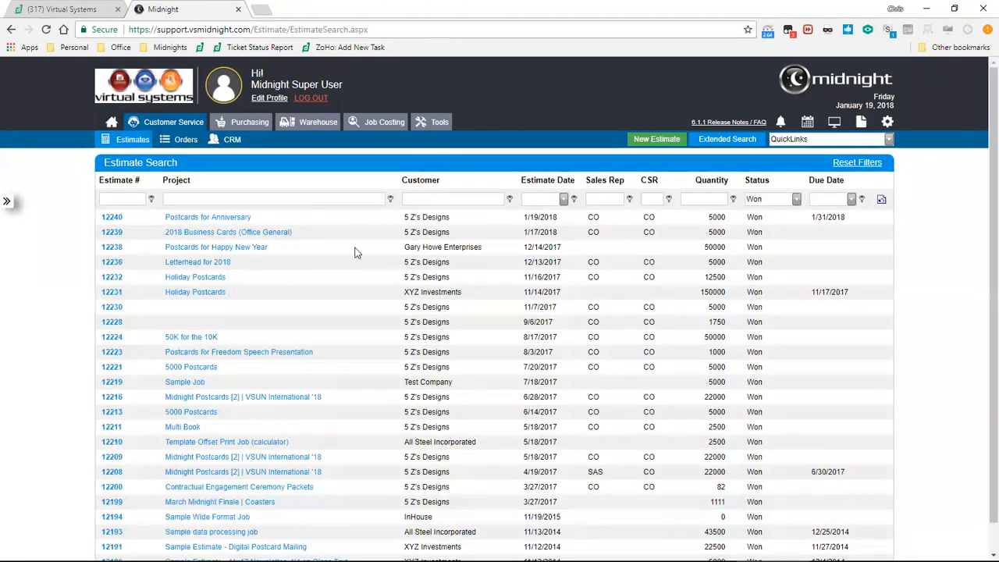
left_click(238, 218)
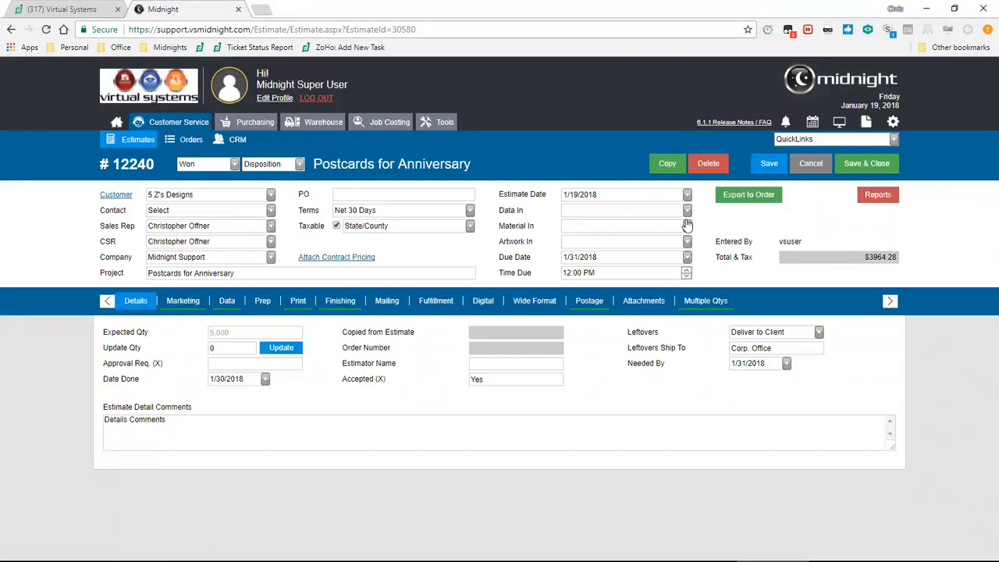
left_click(862, 160)
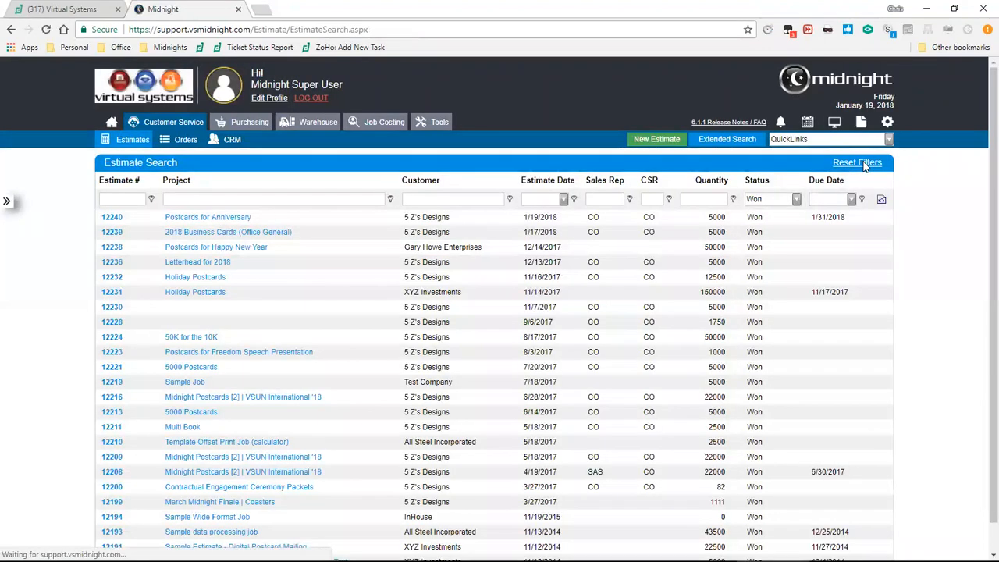
Reopen the Postcards for Anniversary estimate, view the available QuickLinks, and save and close the estimate
left_click(242, 221)
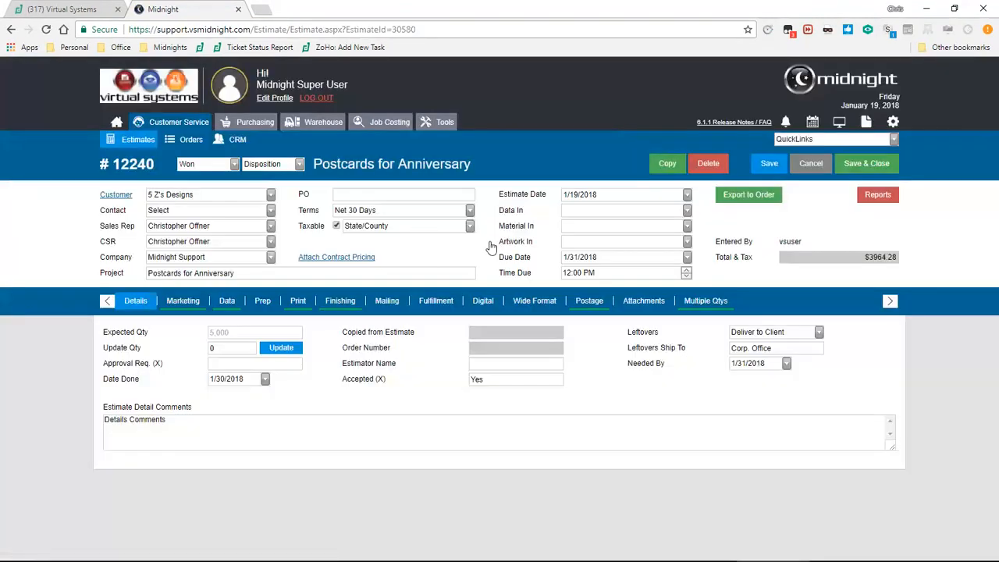
left_click(813, 142)
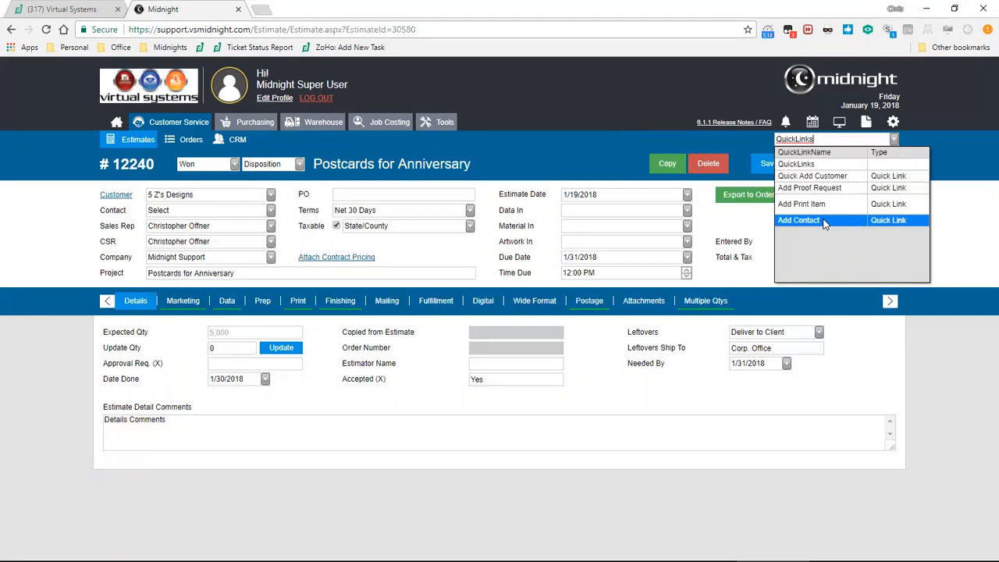
left_click(946, 163)
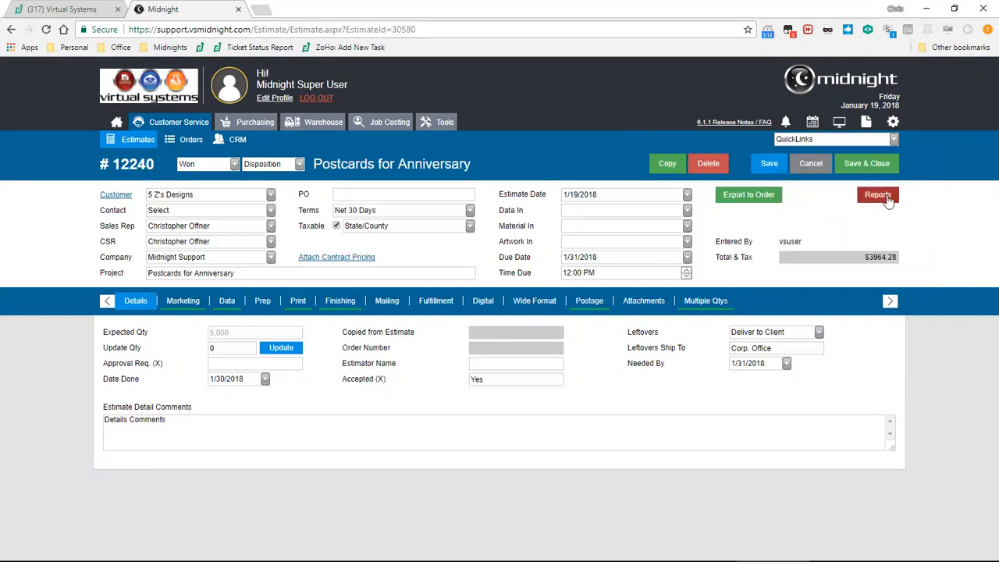
left_click(869, 166)
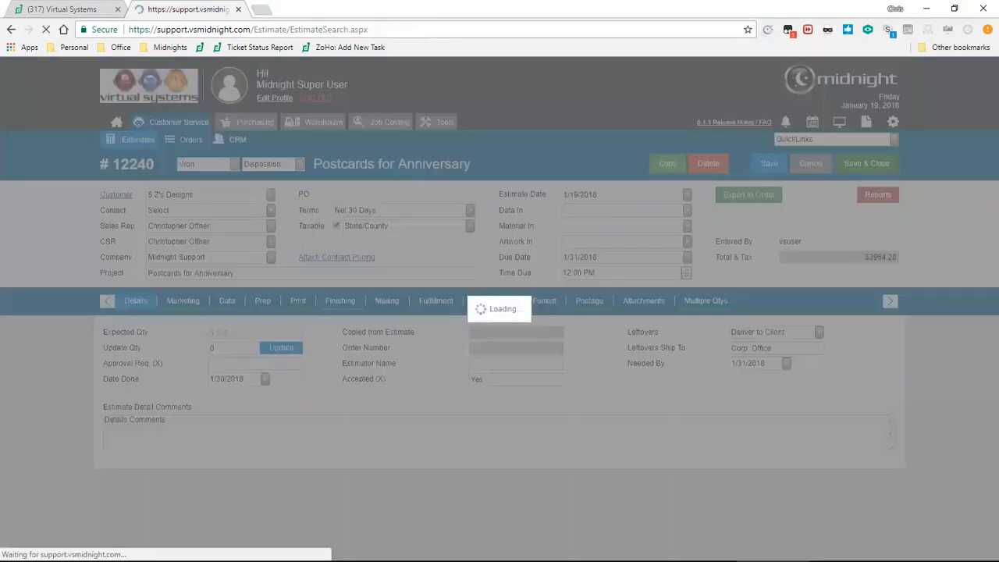